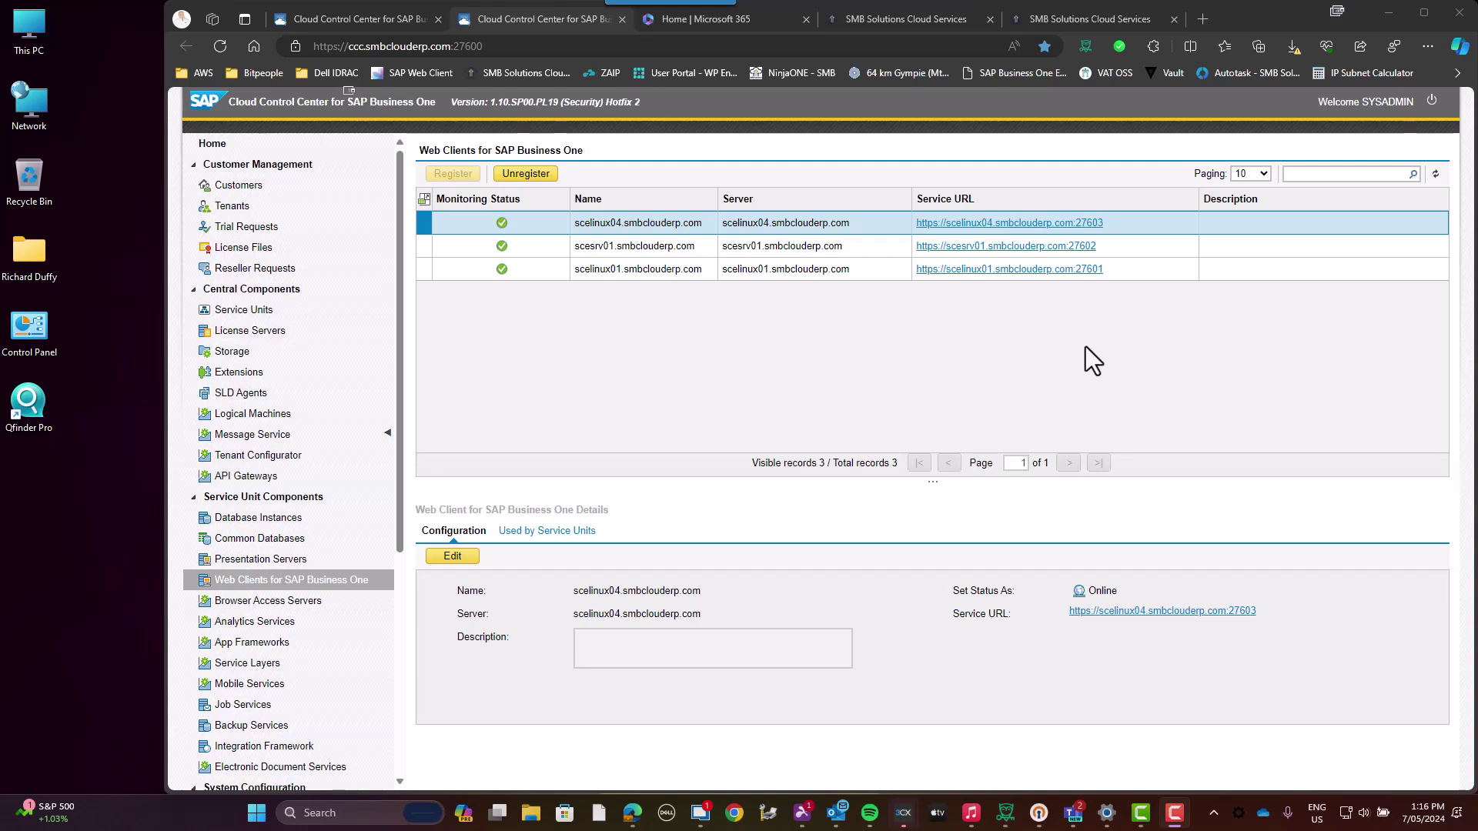
Step: Open the scesrv01 web client and log on with the saved domain user ID and password to company OEC Computers - DE Demo
click(1024, 247)
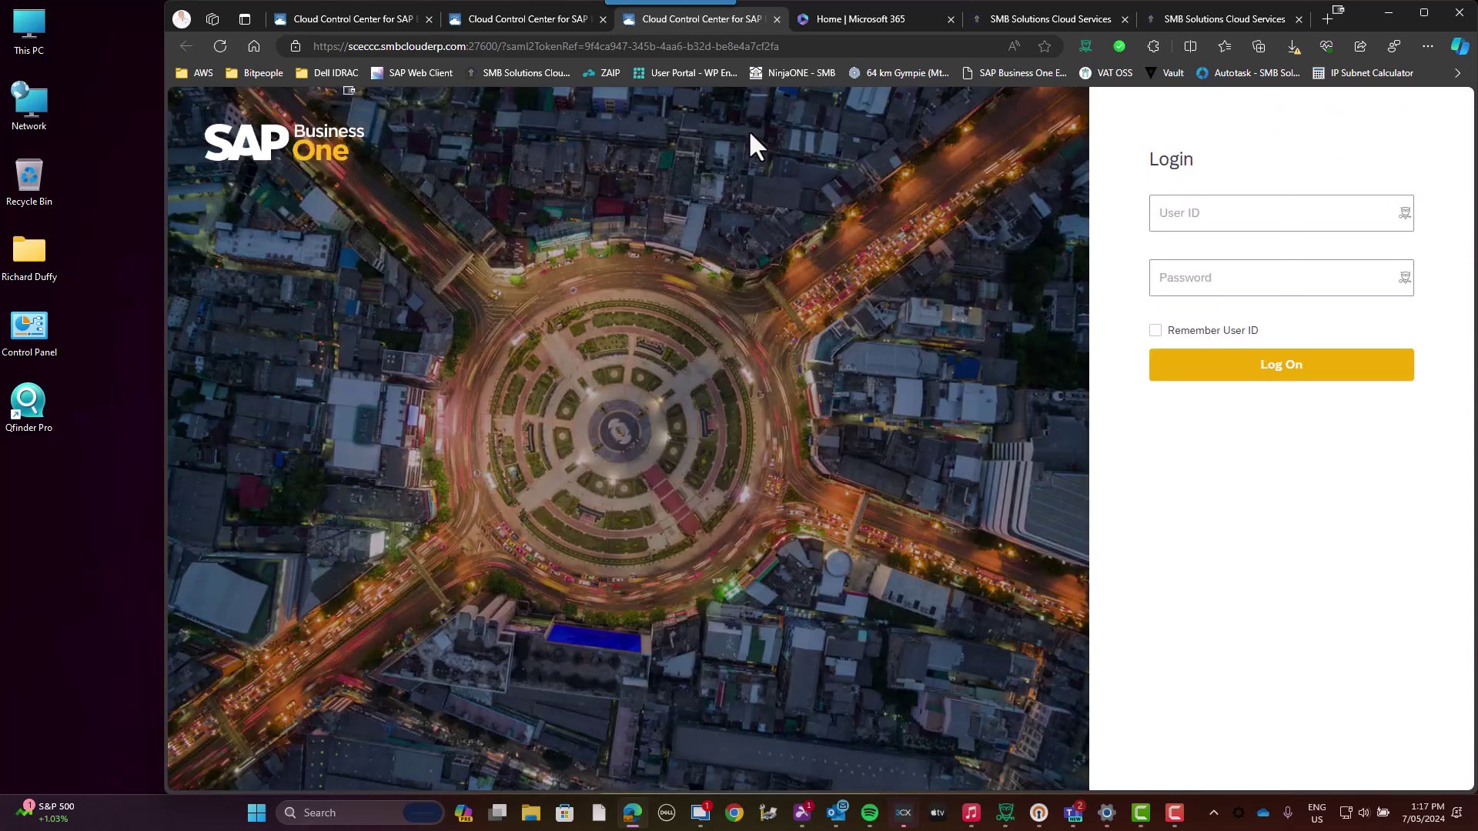
click(1404, 215)
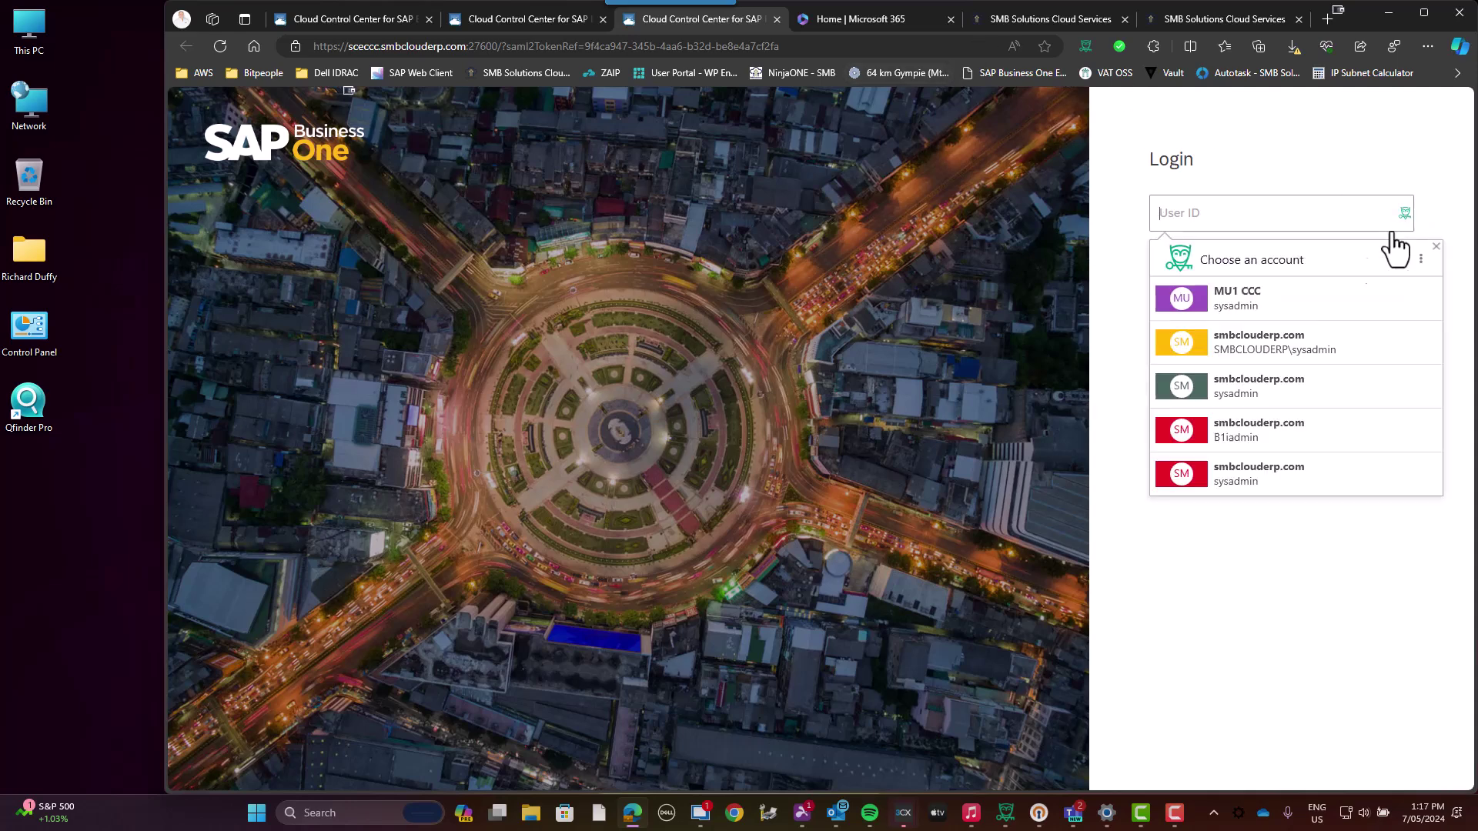
click(1308, 351)
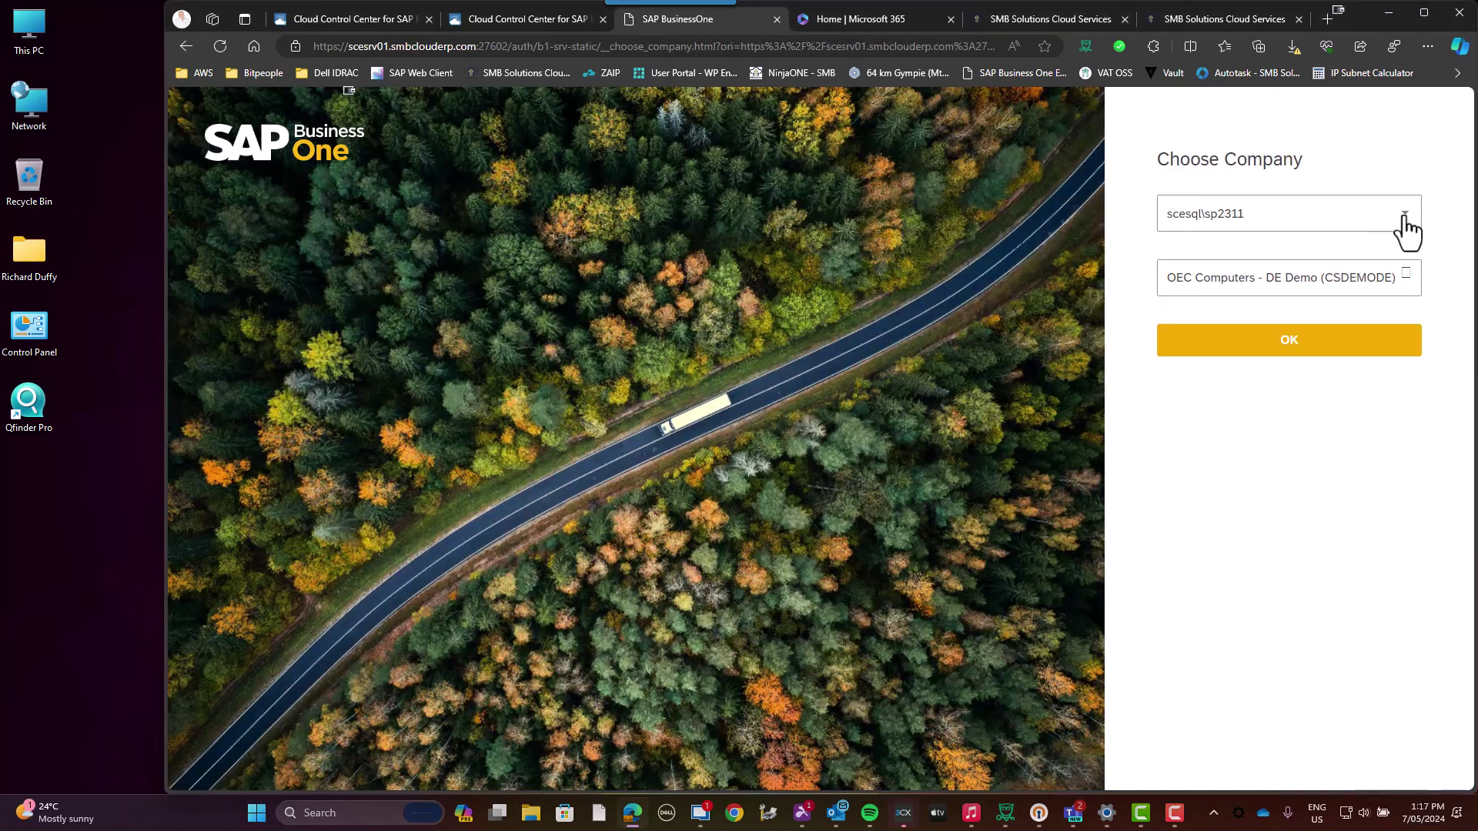
click(1276, 340)
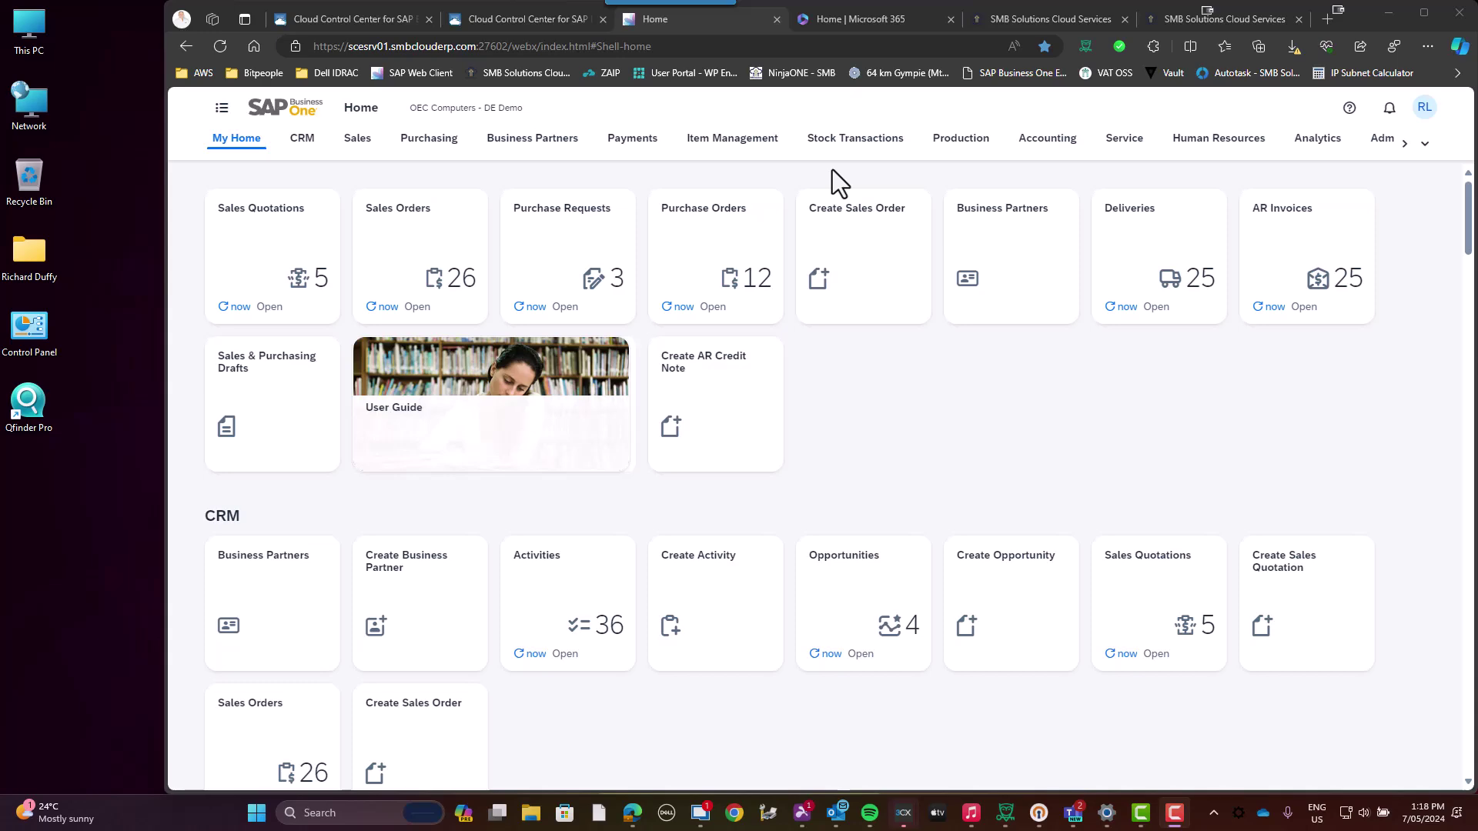
Step: Open the SalesAssistant extension and accept the website's cookies
click(222, 112)
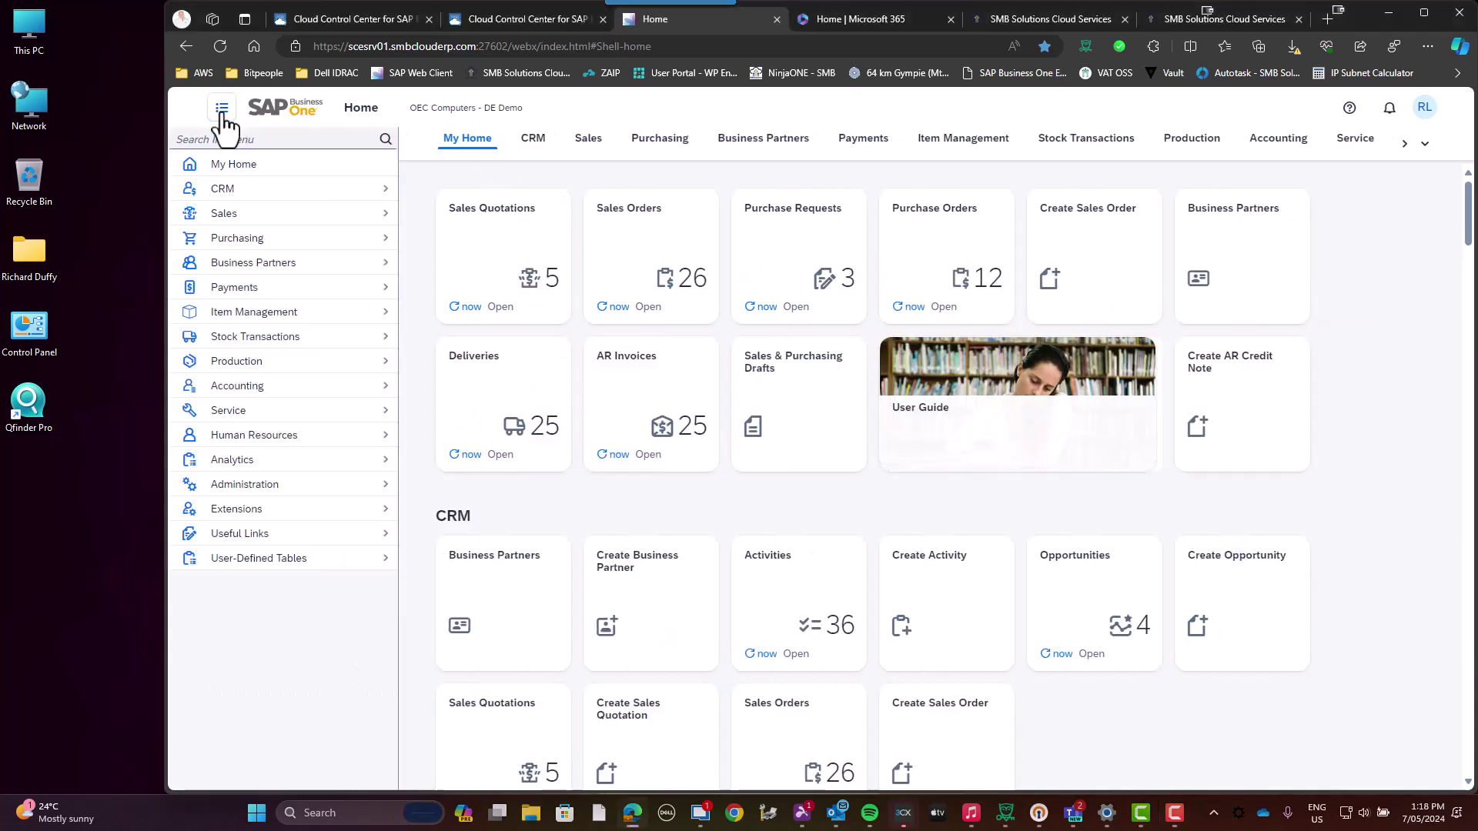
click(250, 511)
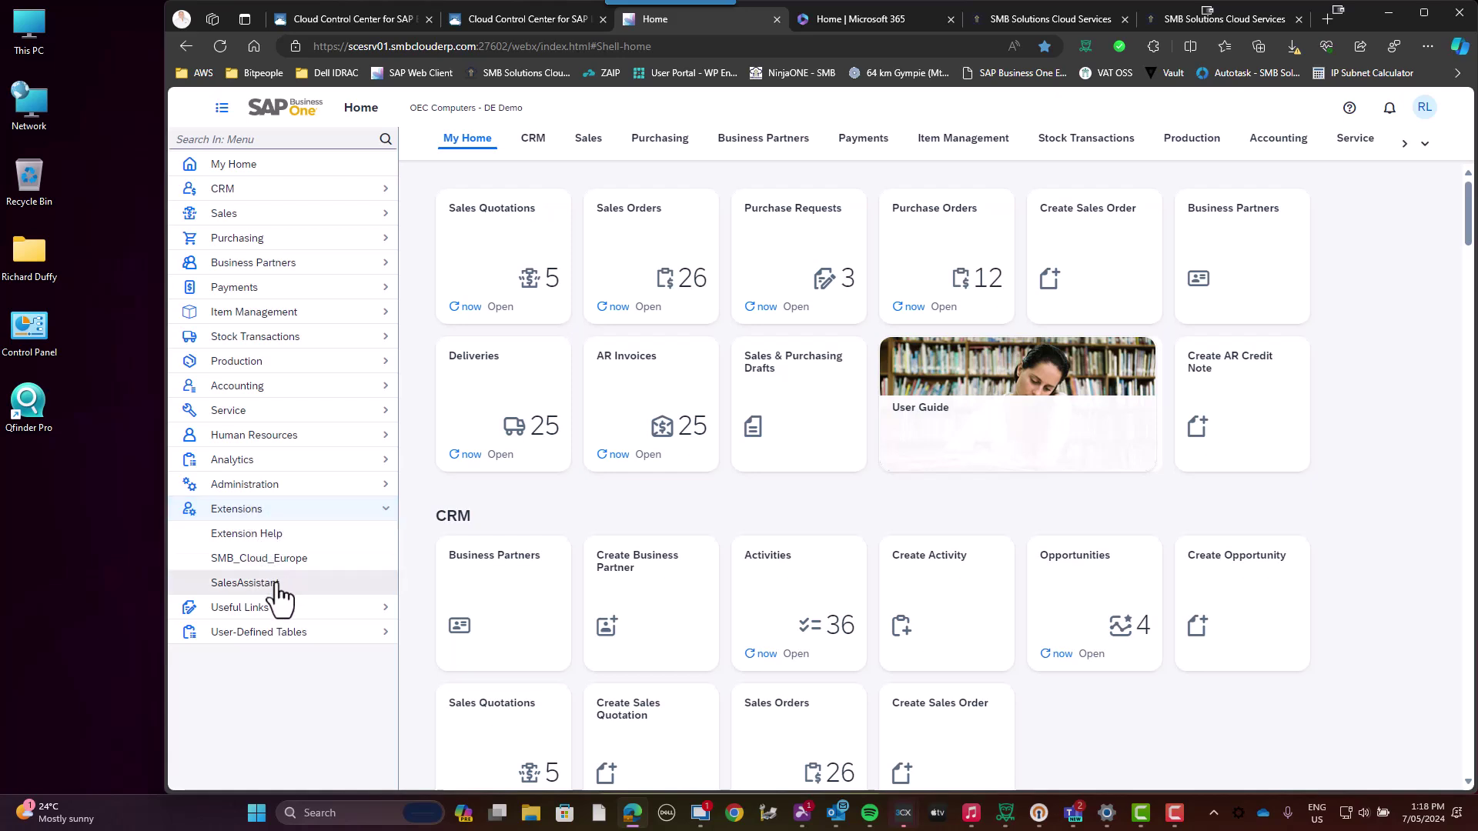
click(275, 586)
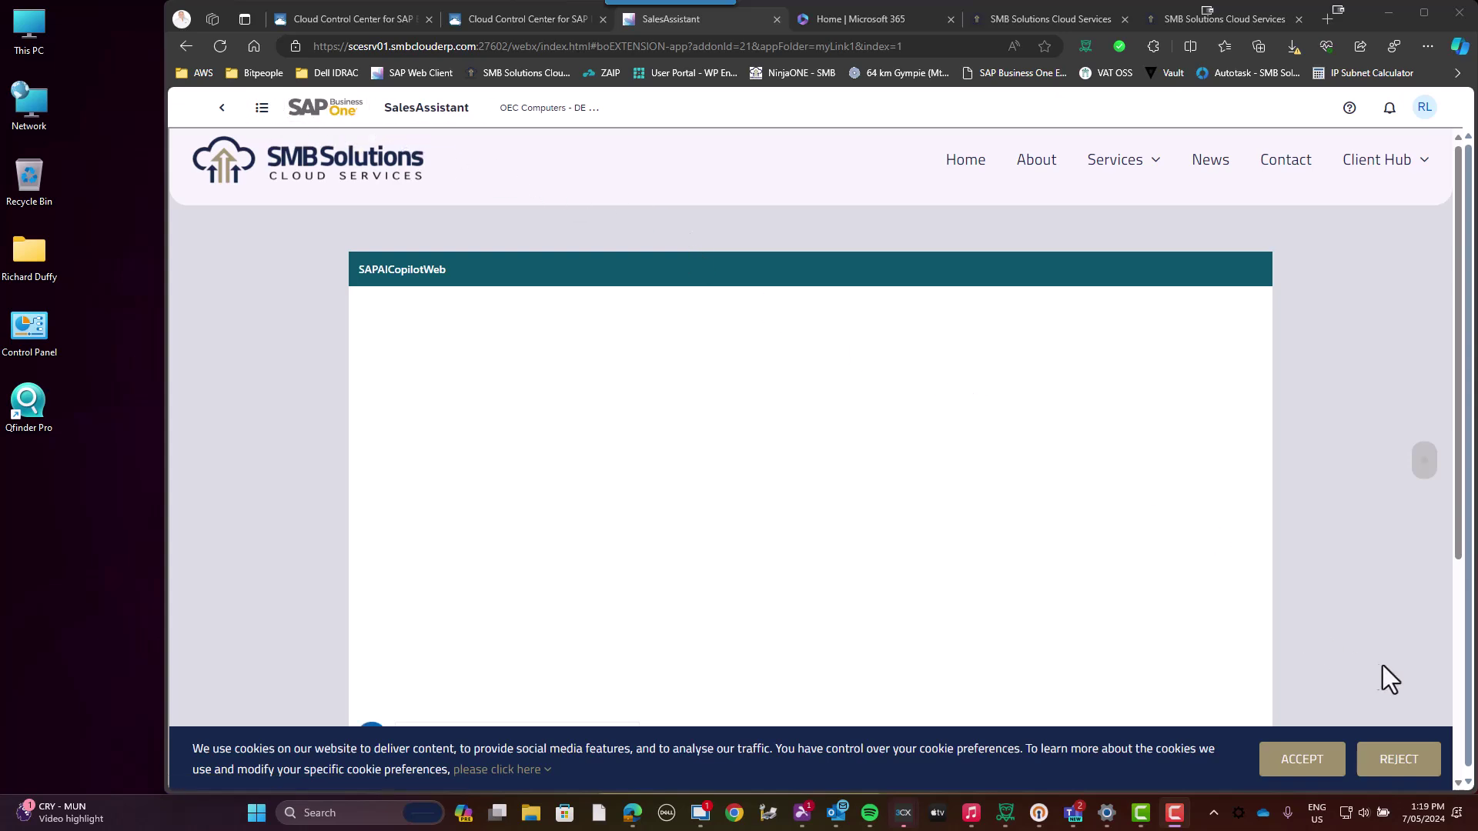
click(1296, 768)
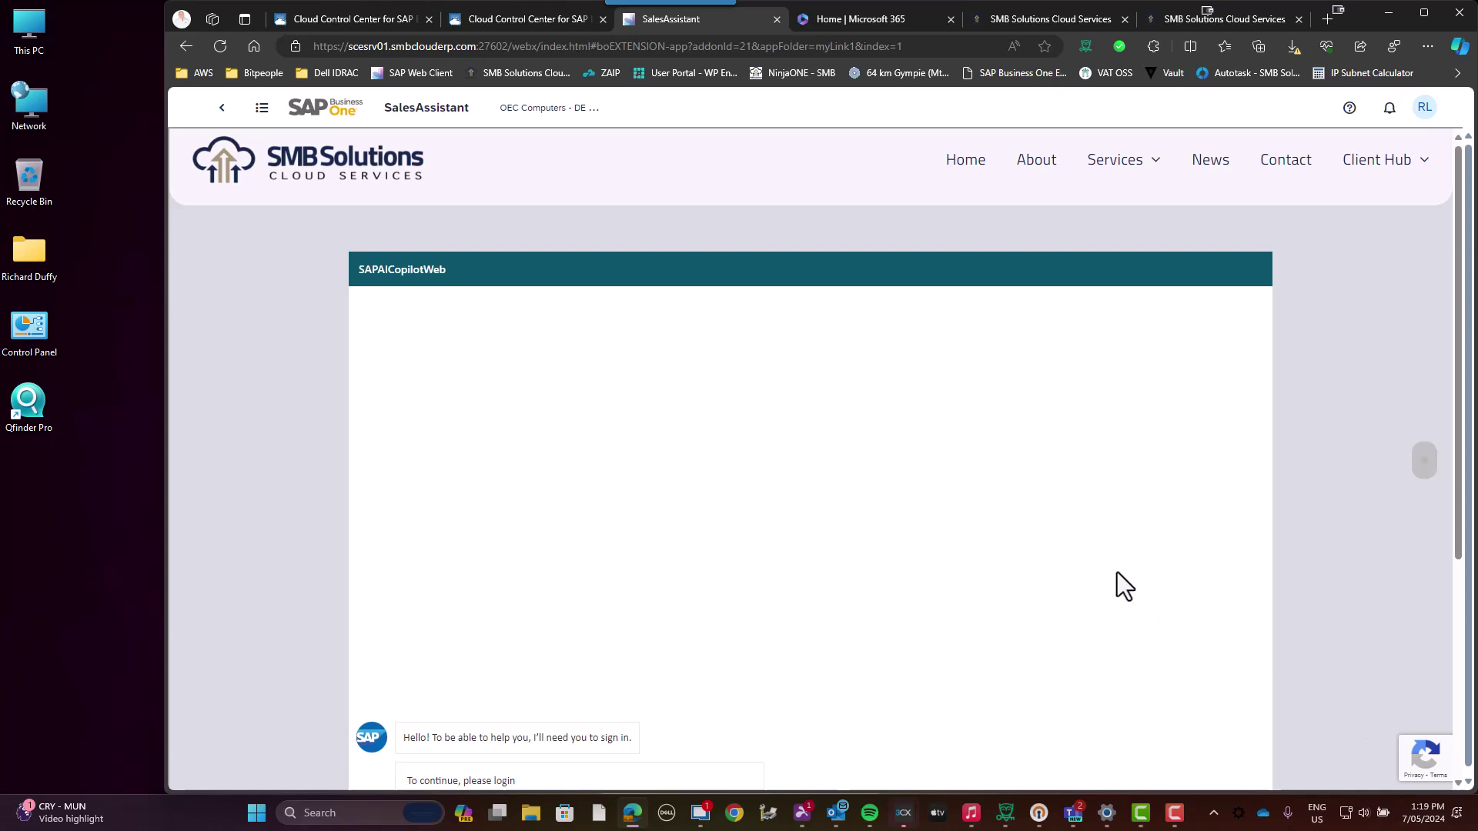
Step: Sign in to the SalesAssistant chat by copying the validation code from the login page and sending it as a message
scroll(1116, 571, down, 1)
scroll(1116, 571, up, 1)
scroll(569, 390, down, 3)
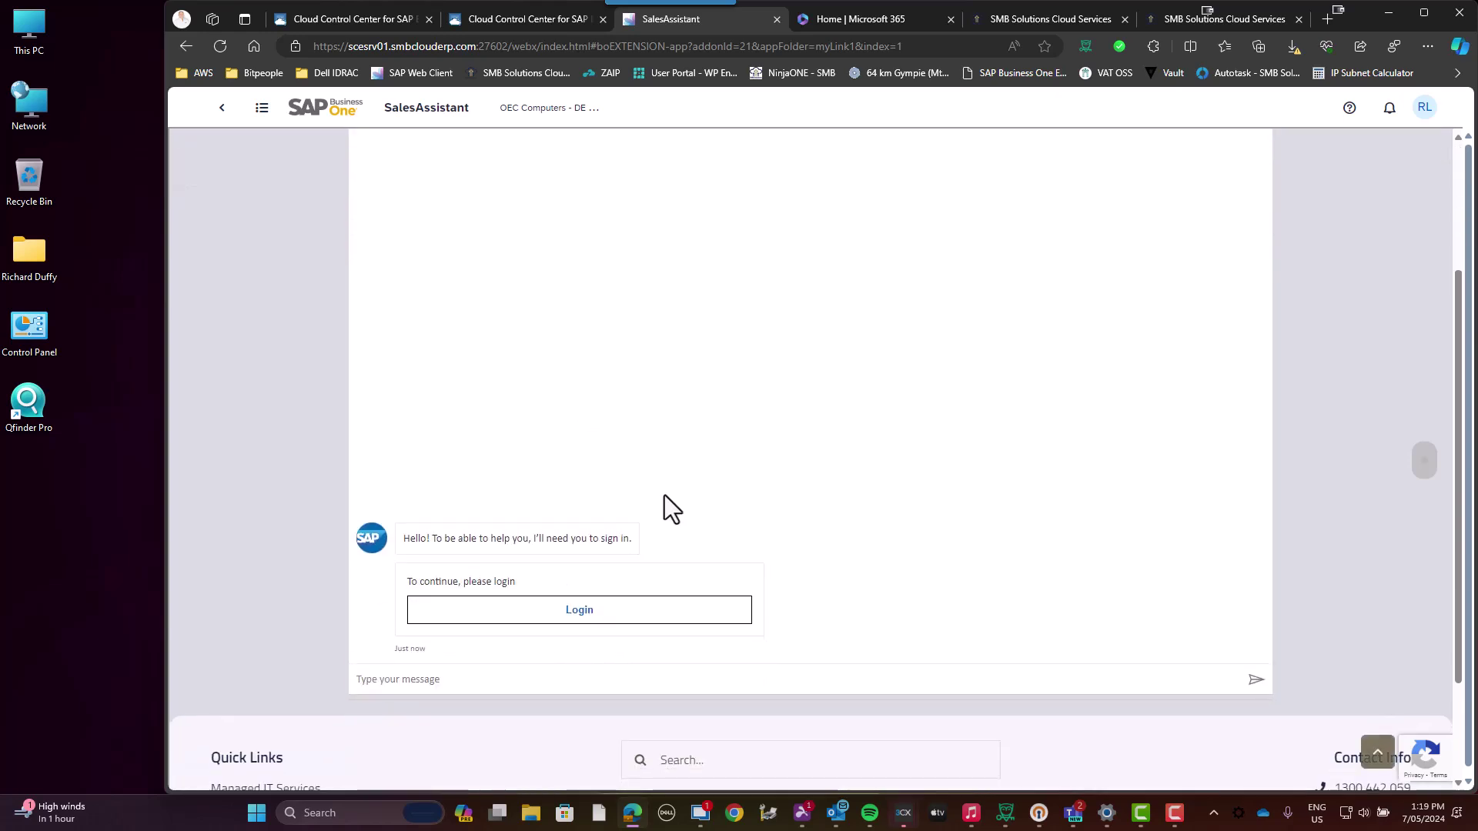
click(579, 613)
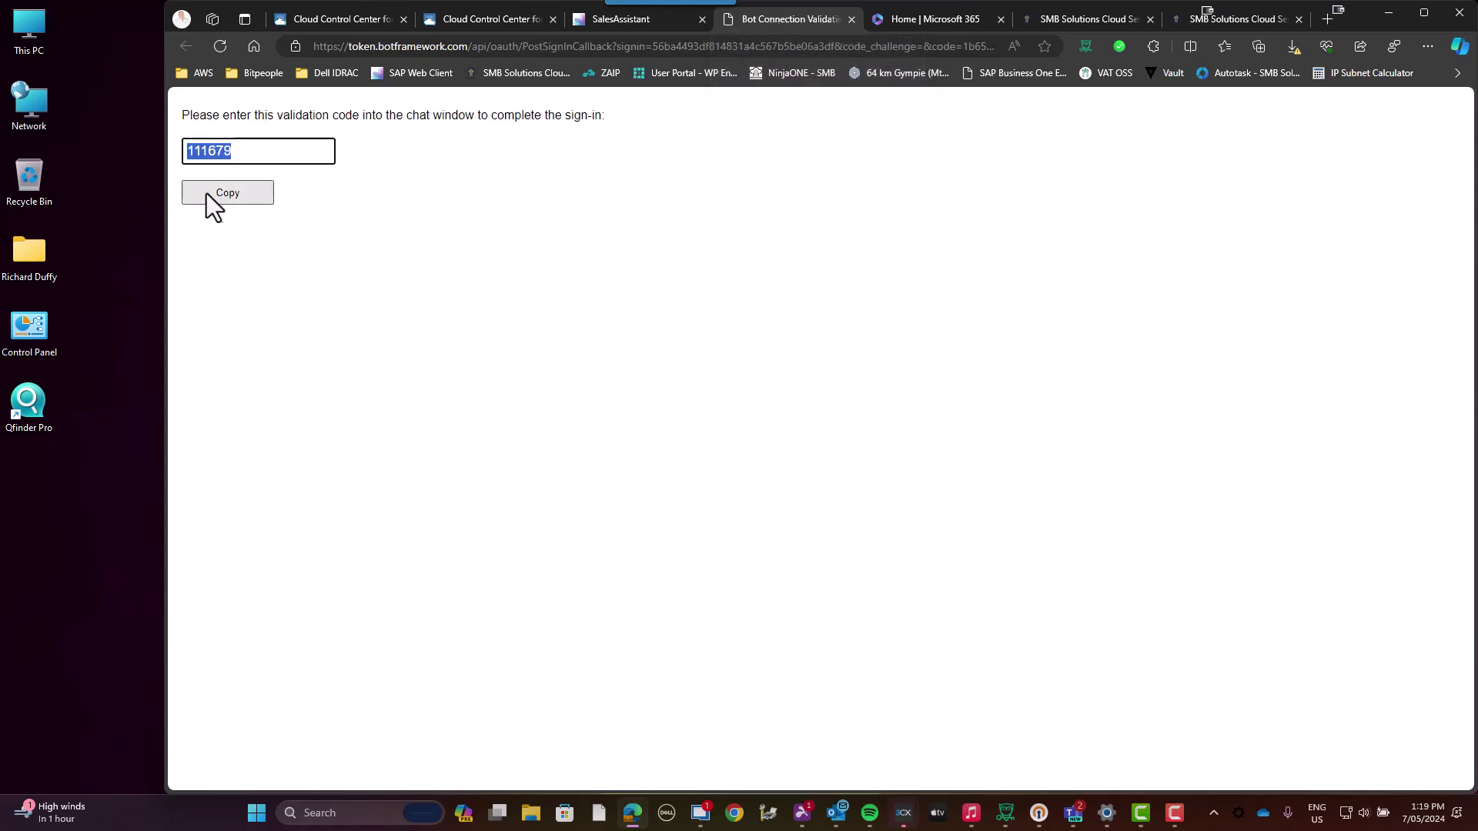
click(243, 192)
click(632, 18)
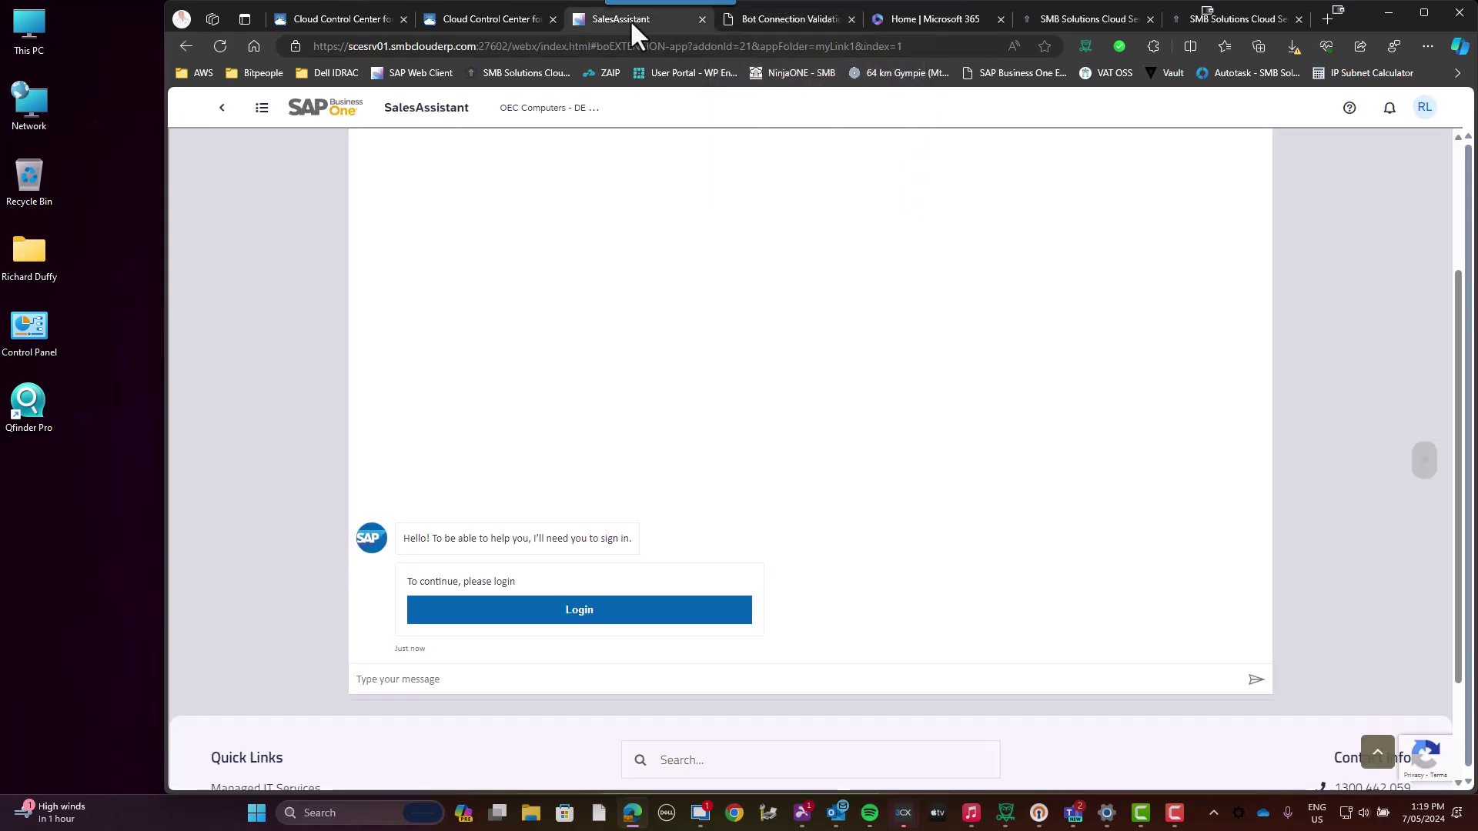
right_click(511, 681)
click(561, 472)
key(Return)
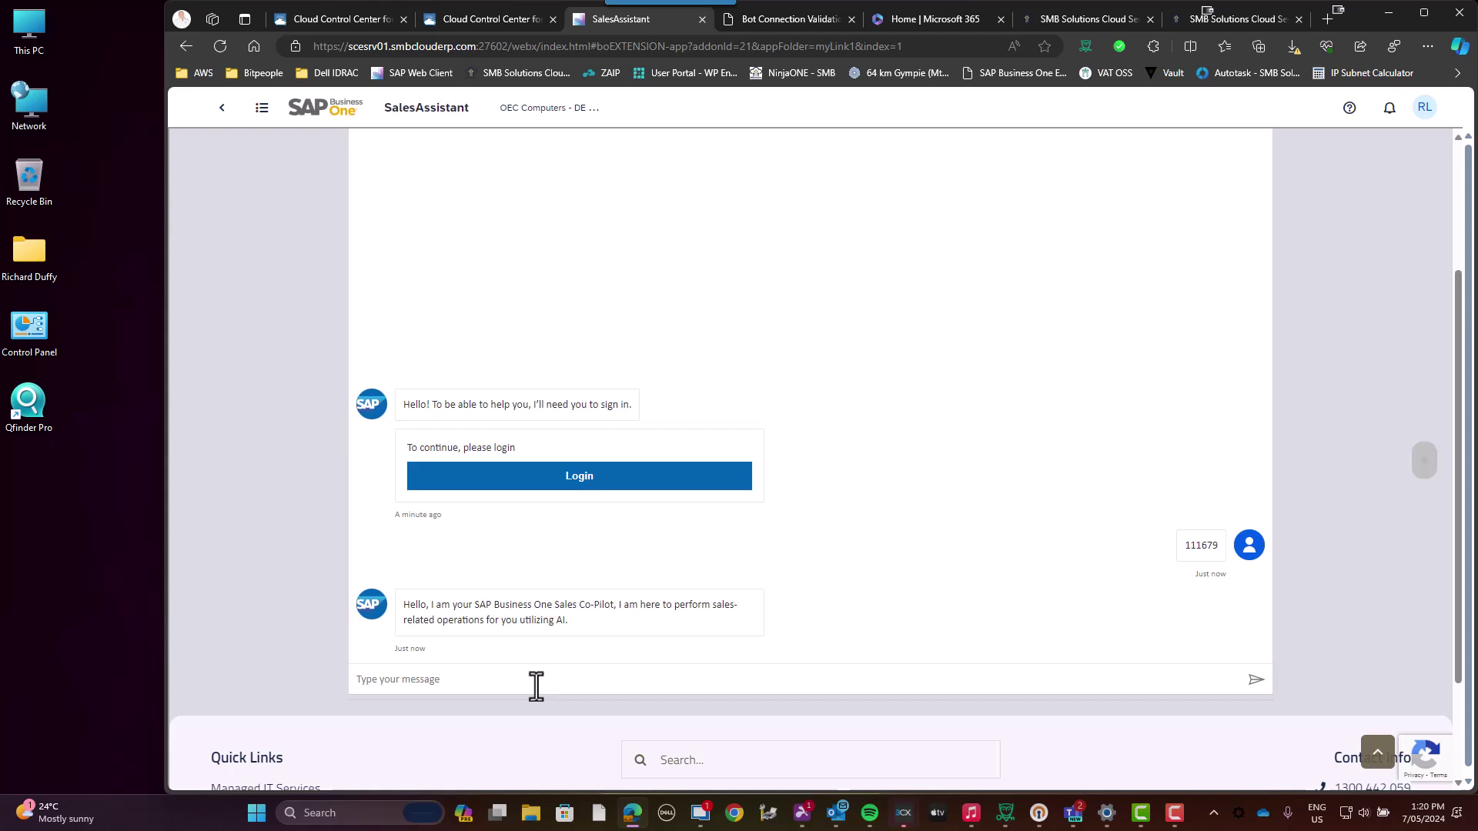
Step: Ask the assistant "What is the current stock level of item code A00001?"
text(What is the current stock level of item code A00001?)
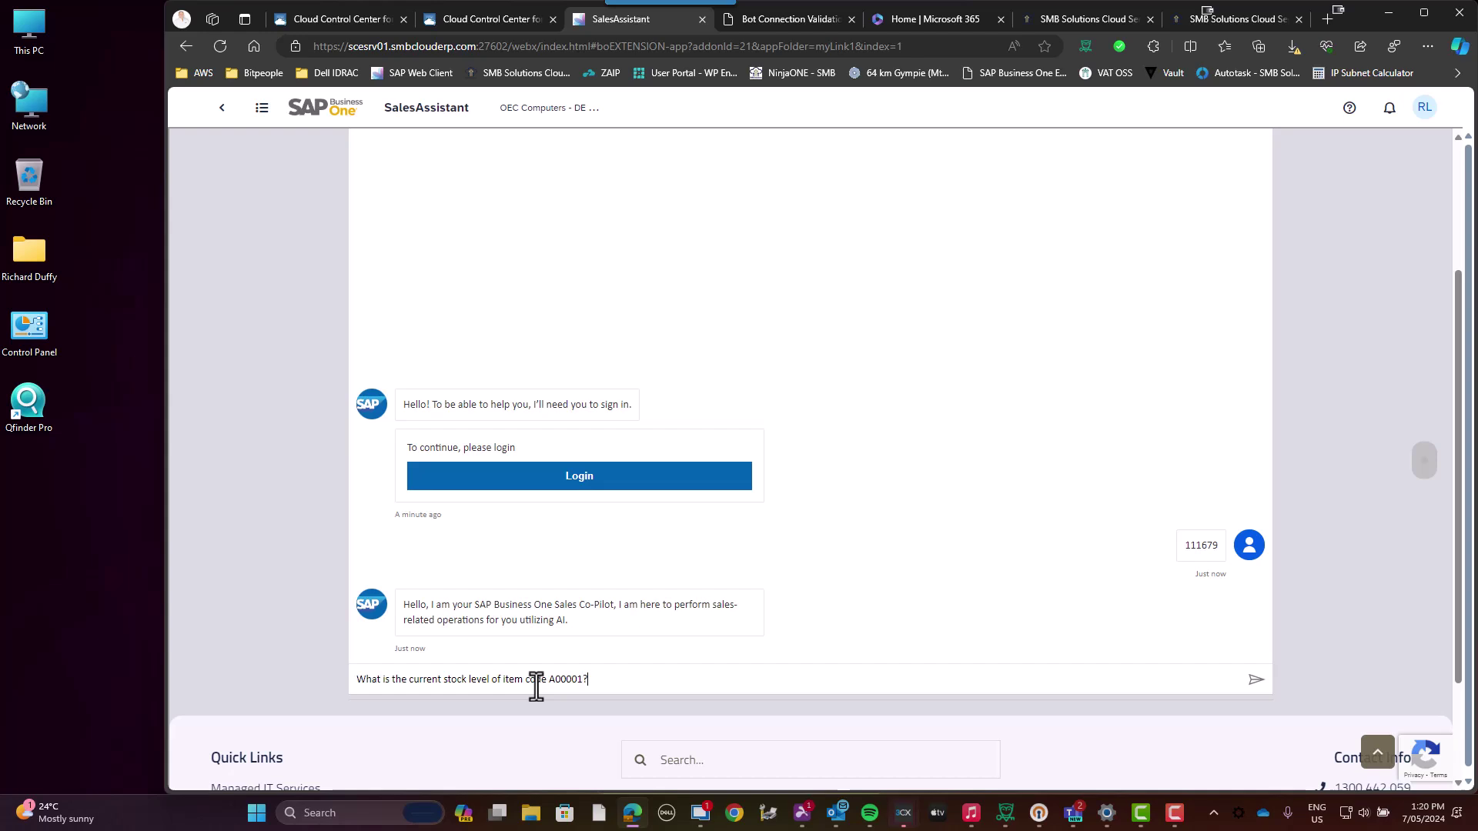
key(Return)
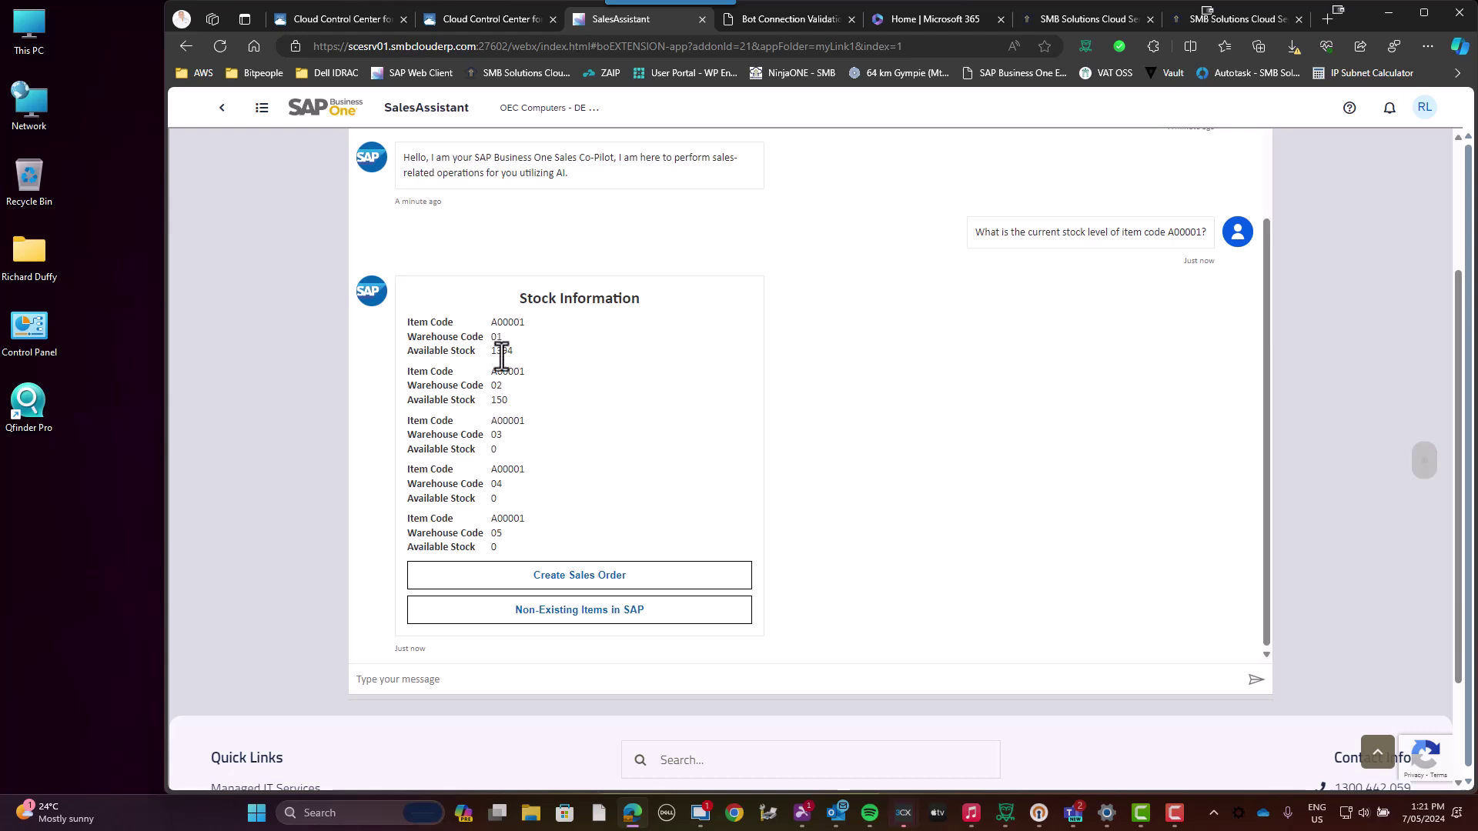
Step: Create a sales order from the stock answer, entering the customer code, item code A00001 and order quantity 10
click(575, 575)
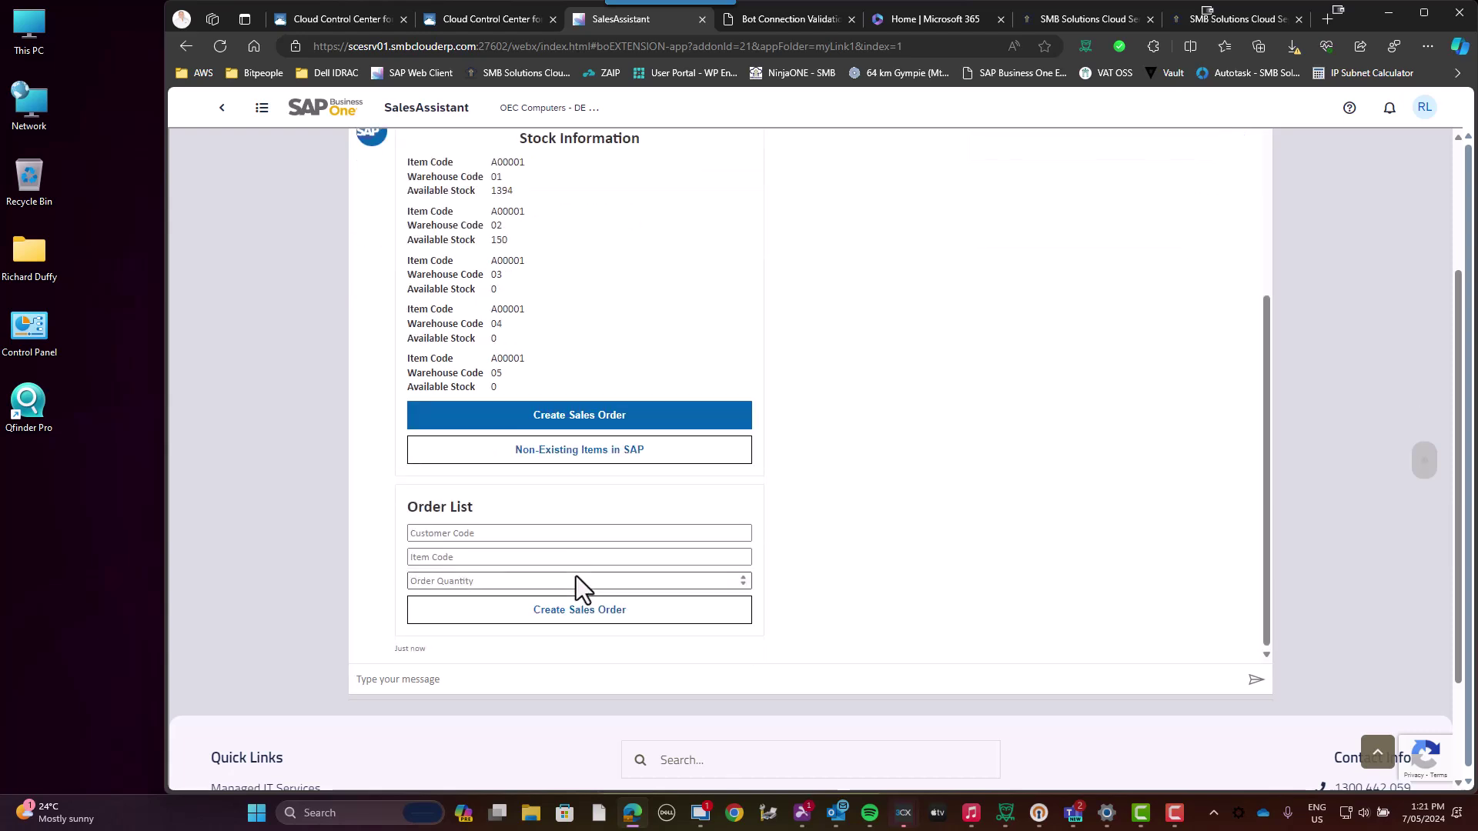
click(566, 533)
text(c)
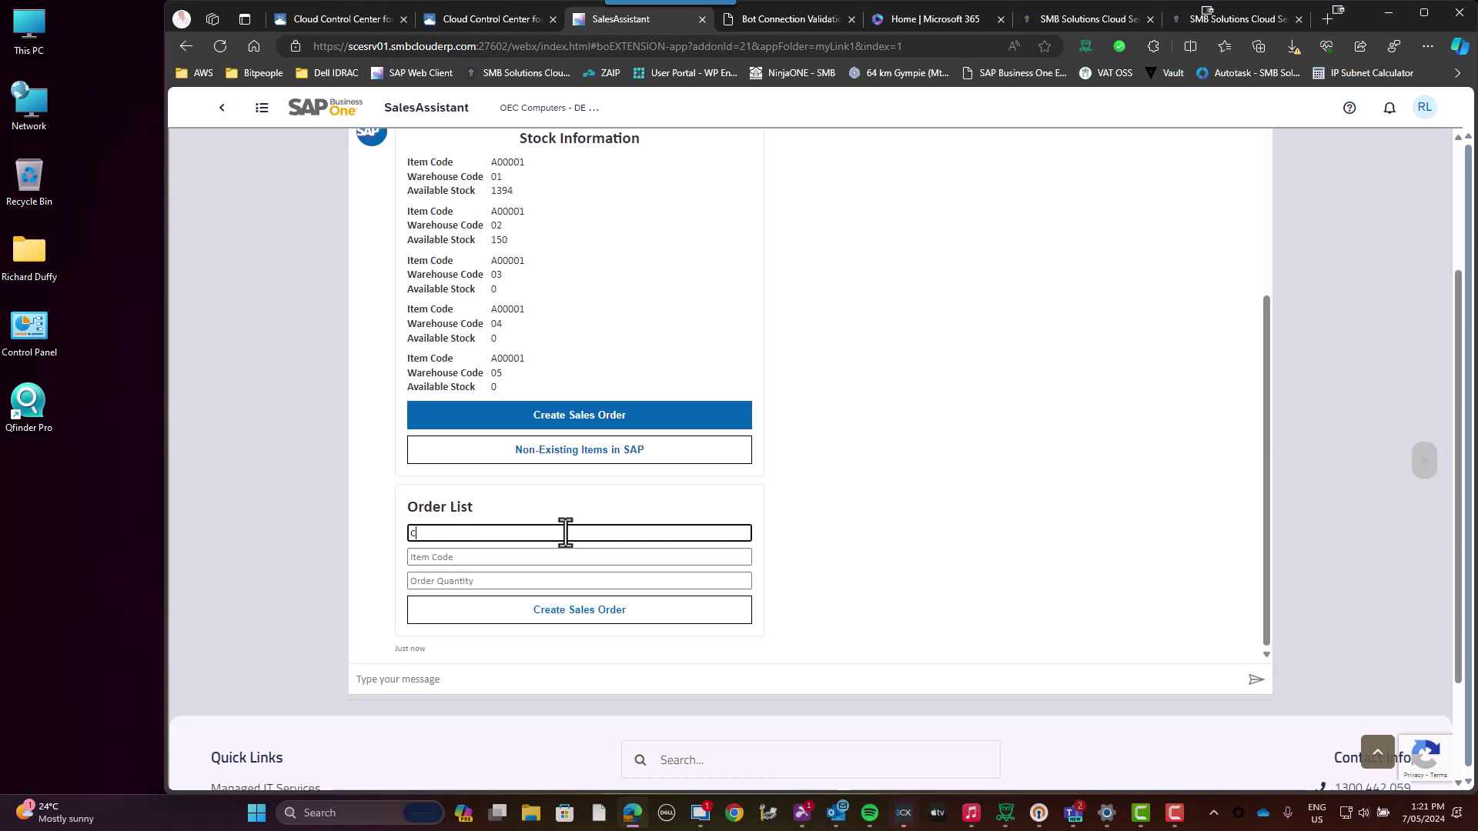
text(20000)
key(Tab)
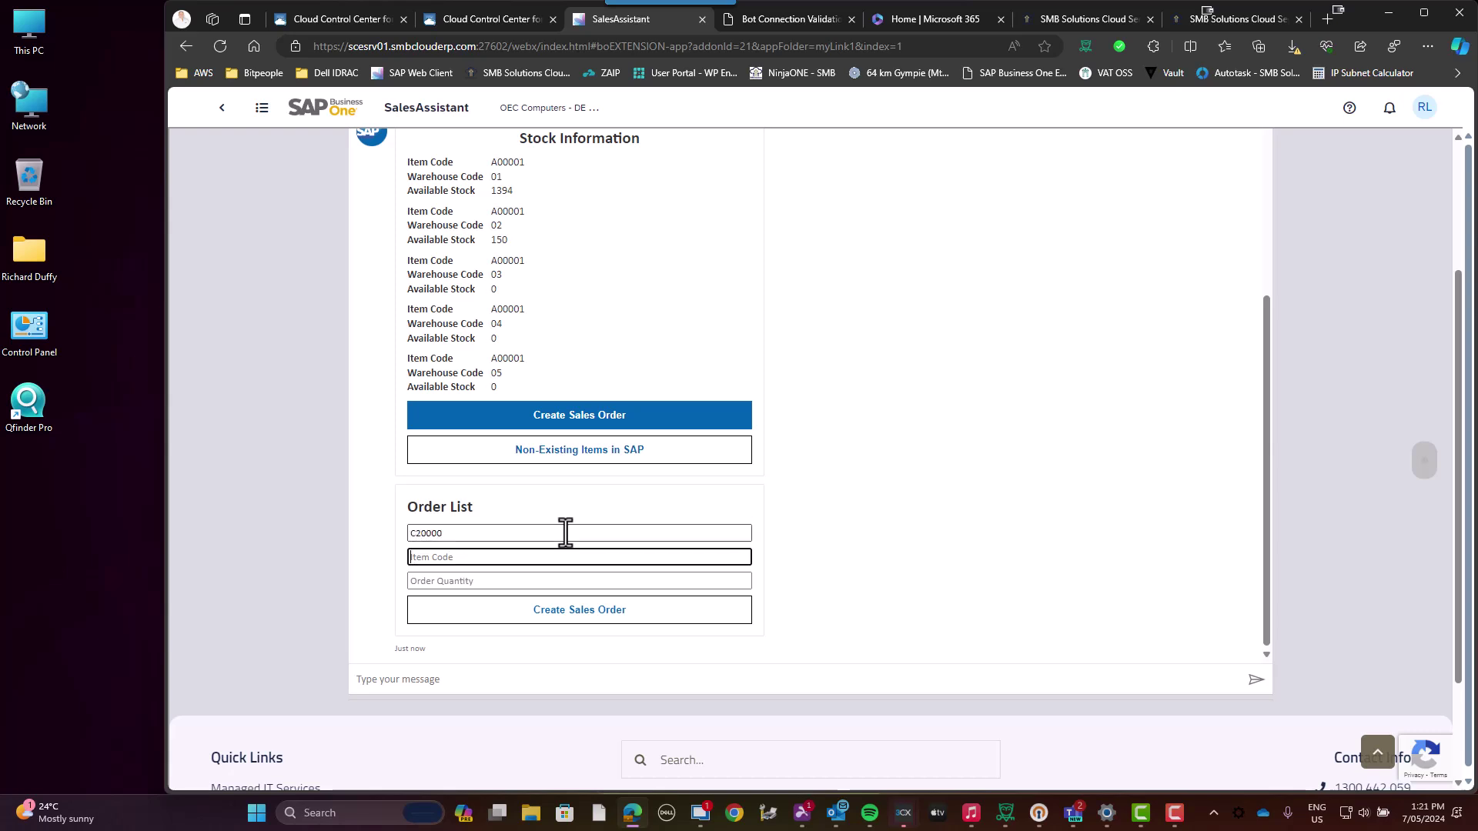
text(A00001)
key(Tab)
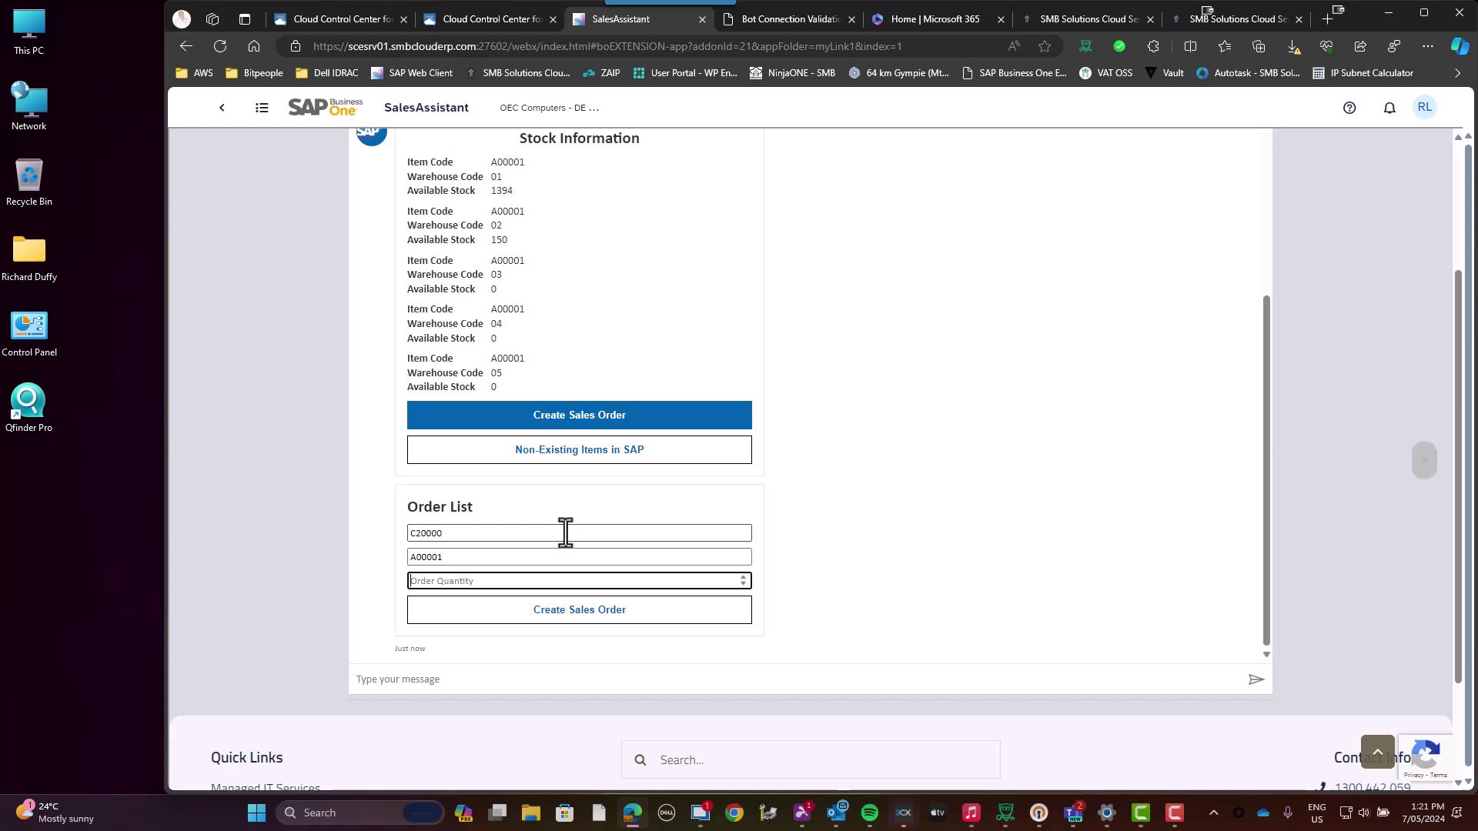
text(10)
click(579, 616)
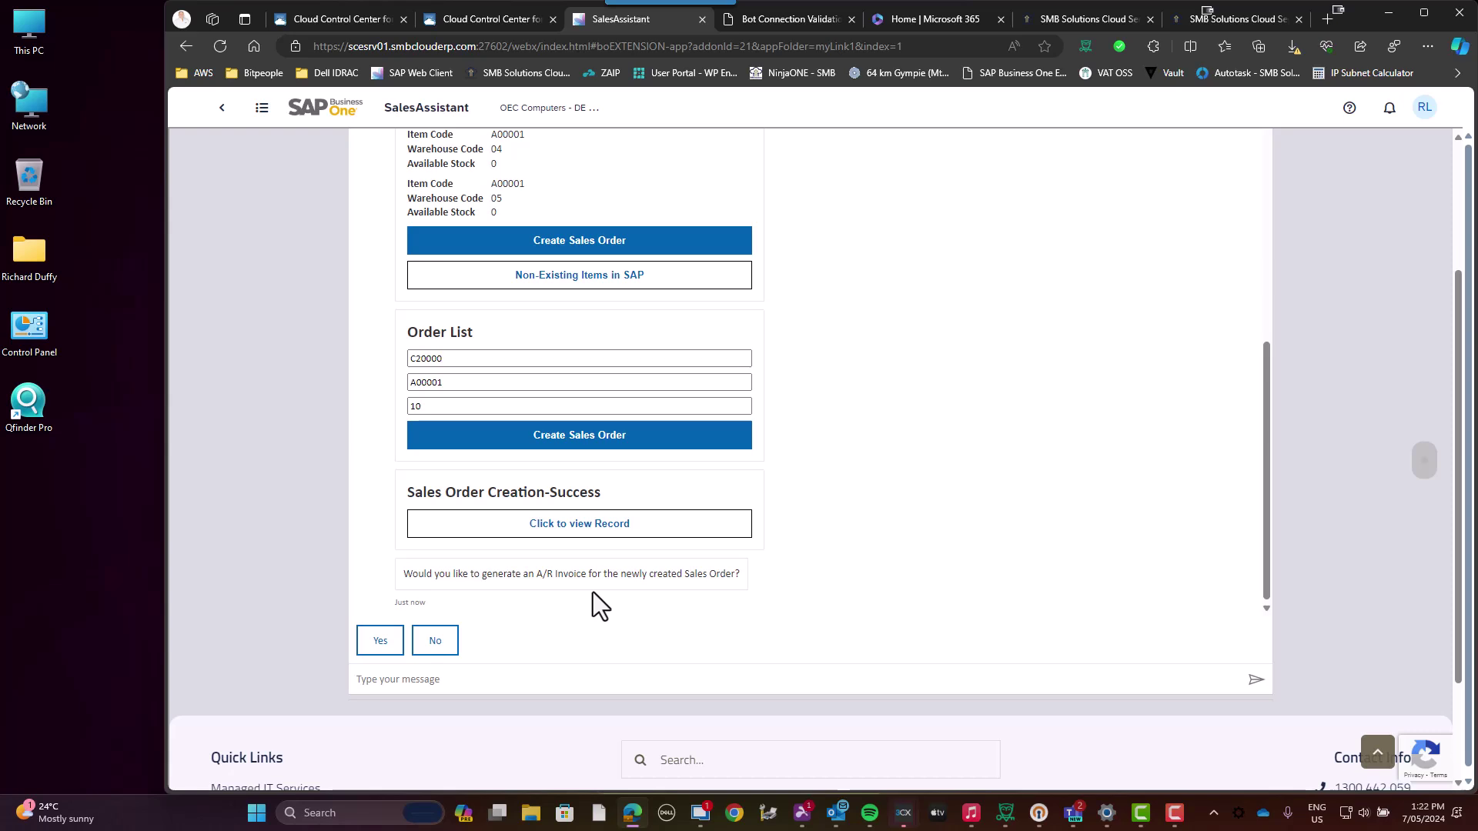
Step: Open the newly created sales order record and review its Contents section
click(582, 525)
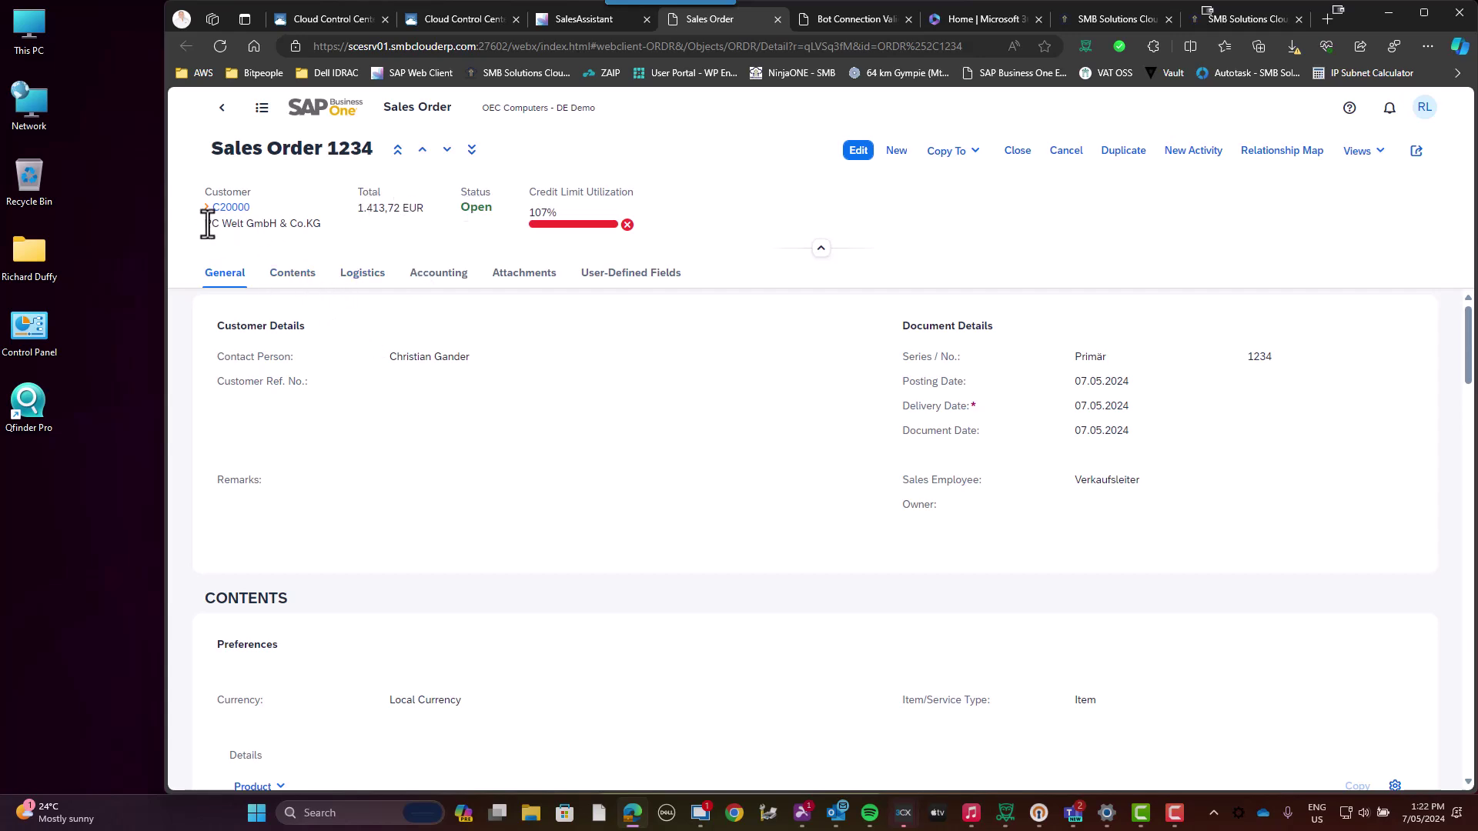
click(294, 279)
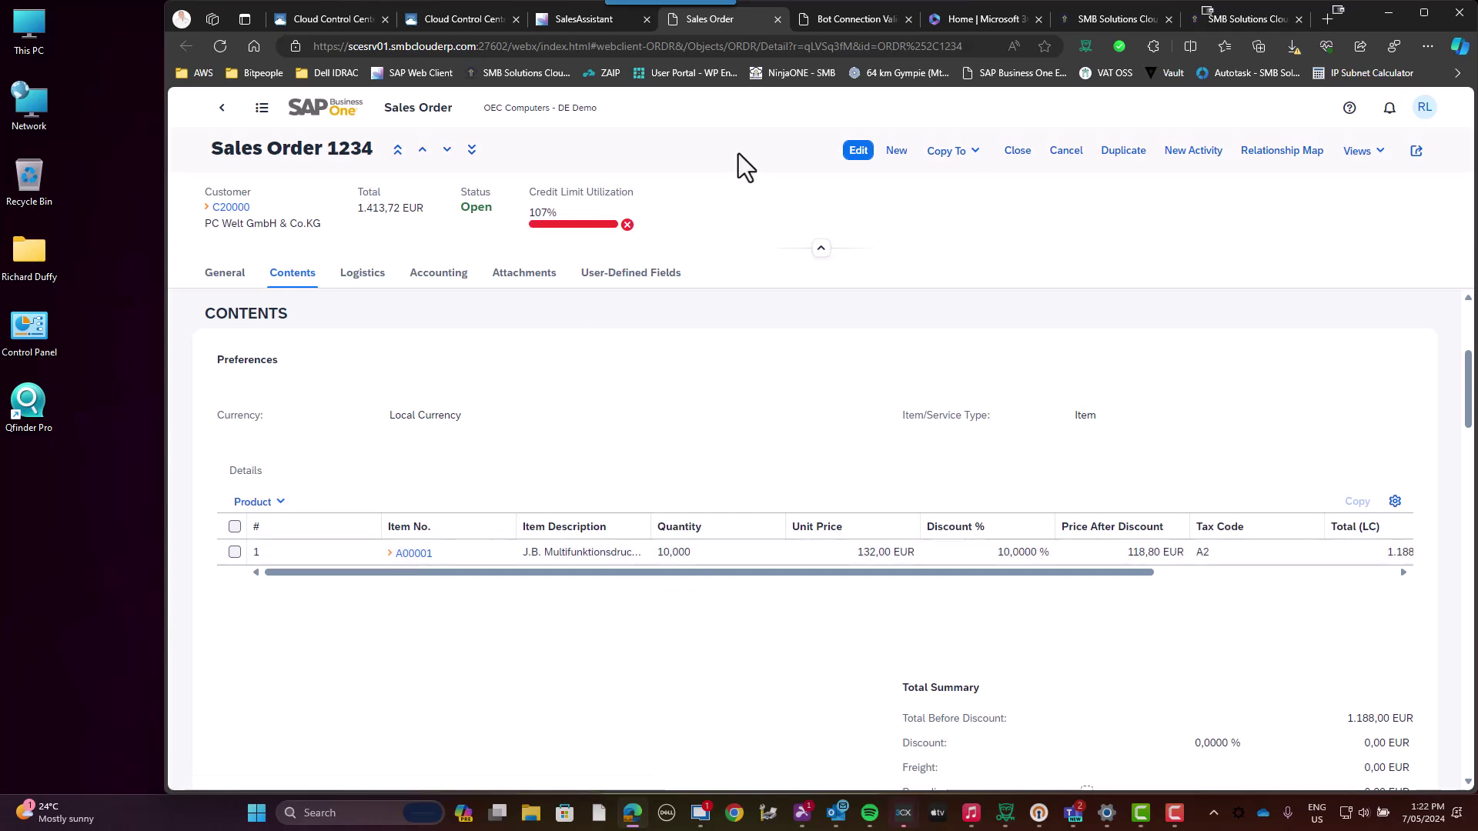
Step: Have the assistant generate an A/R invoice for the new sales order, and examine the order's relationship map
click(575, 17)
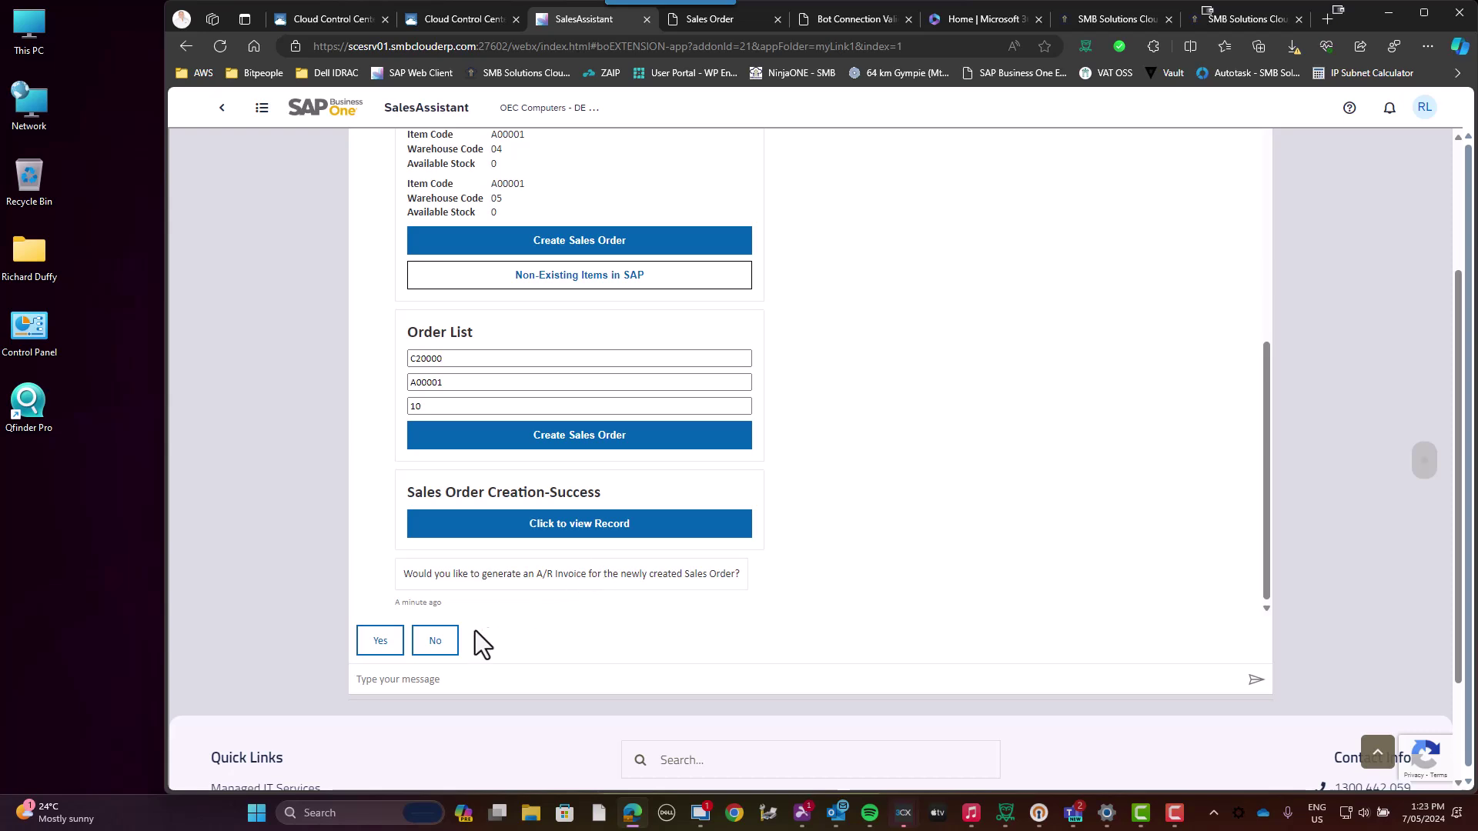
click(380, 643)
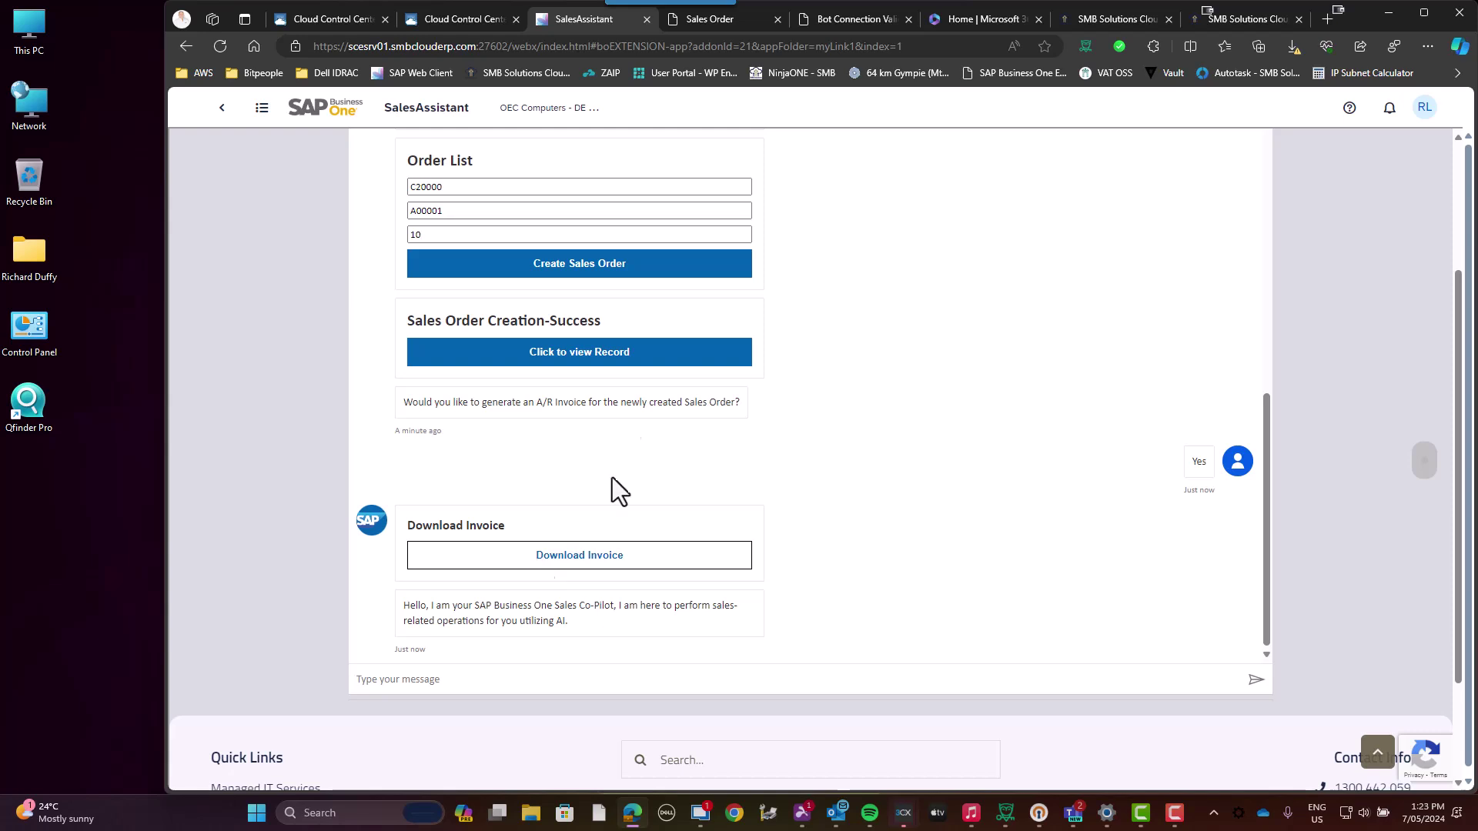
click(598, 354)
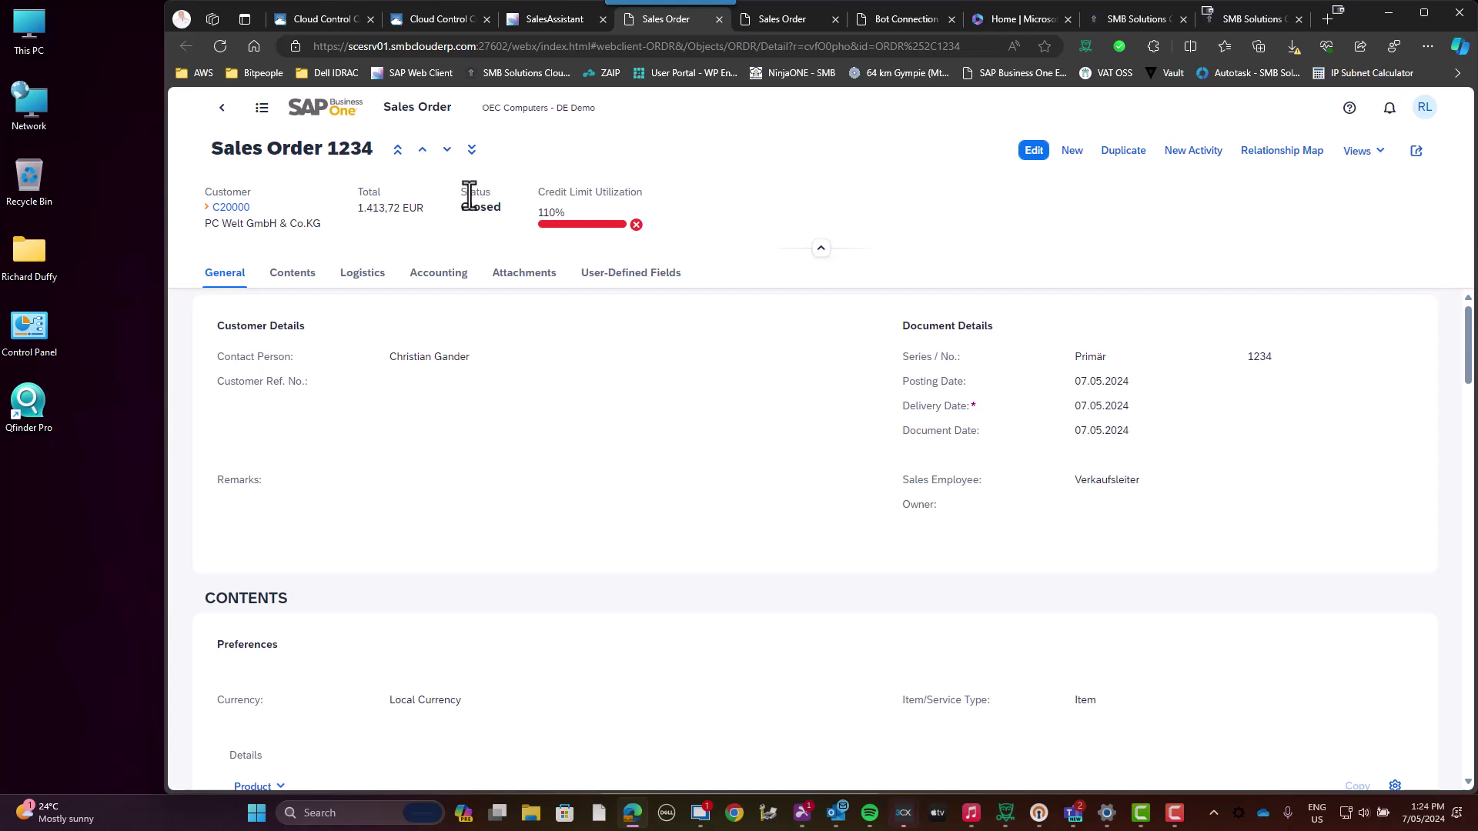
click(1277, 158)
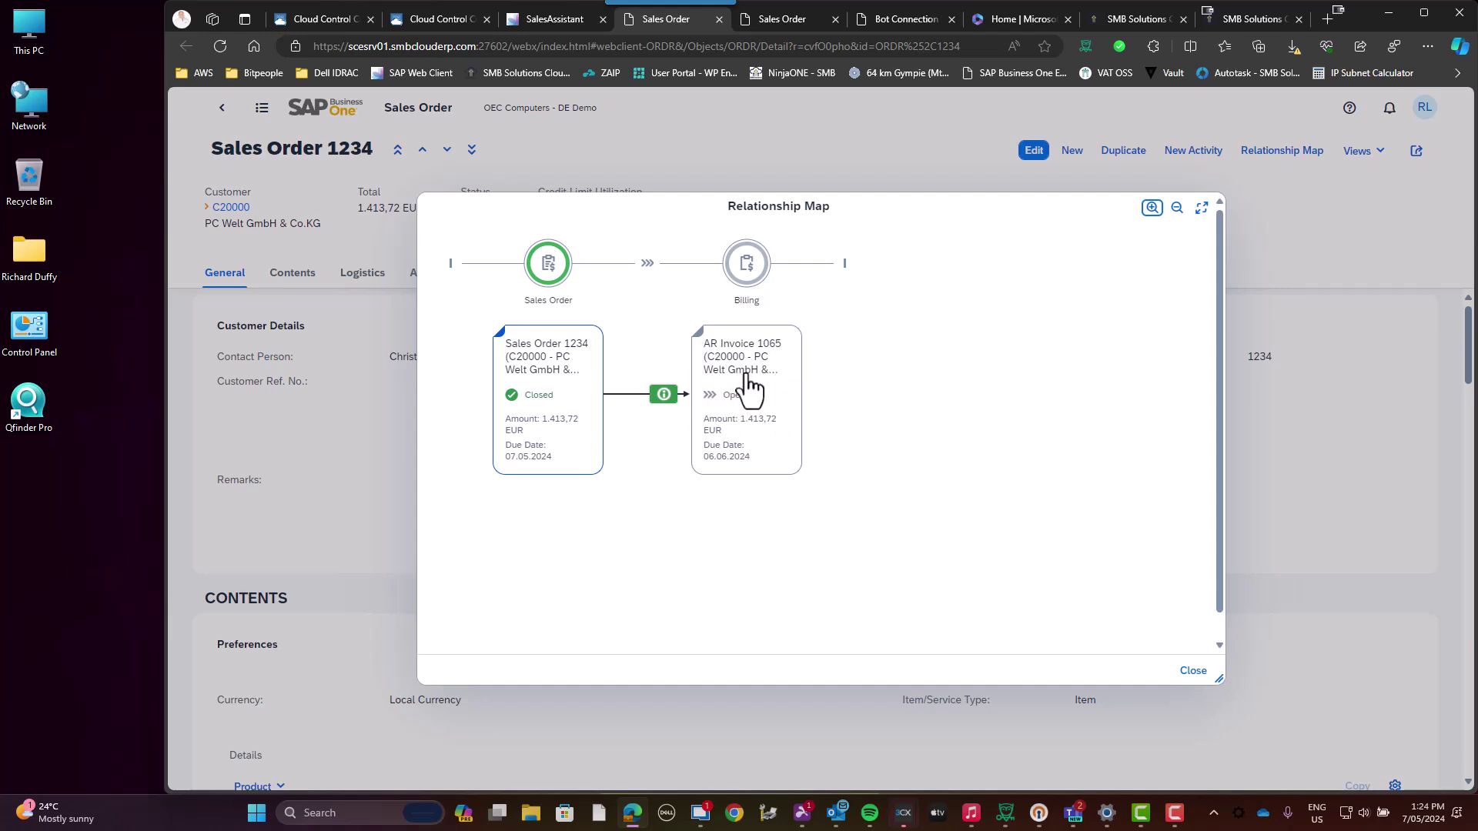
Step: Return to the SalesAssistant chat and open the generated invoice PDF through its download link
click(549, 20)
click(571, 555)
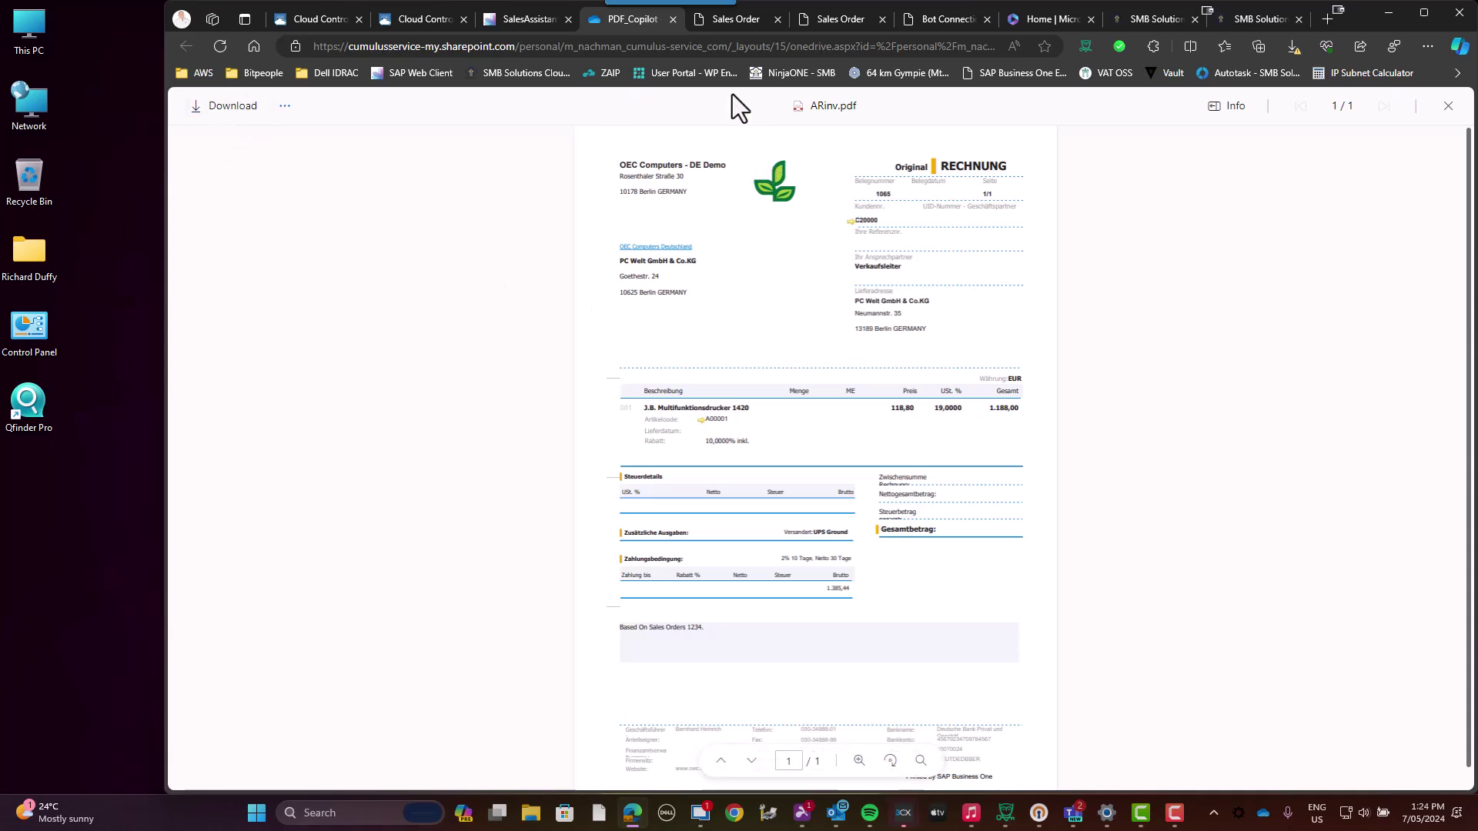
mouse_move(747, 20)
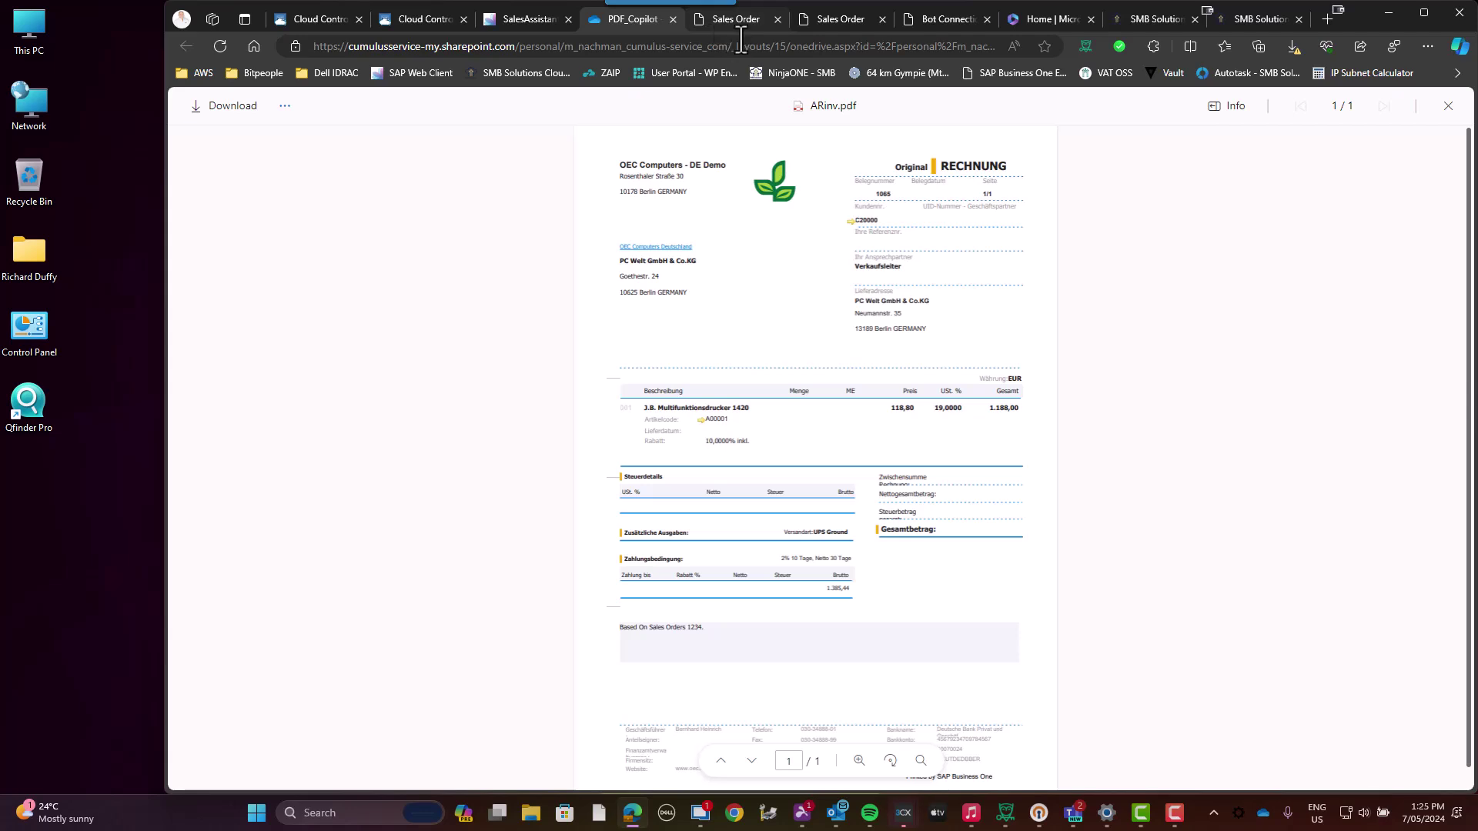
mouse_move(531, 23)
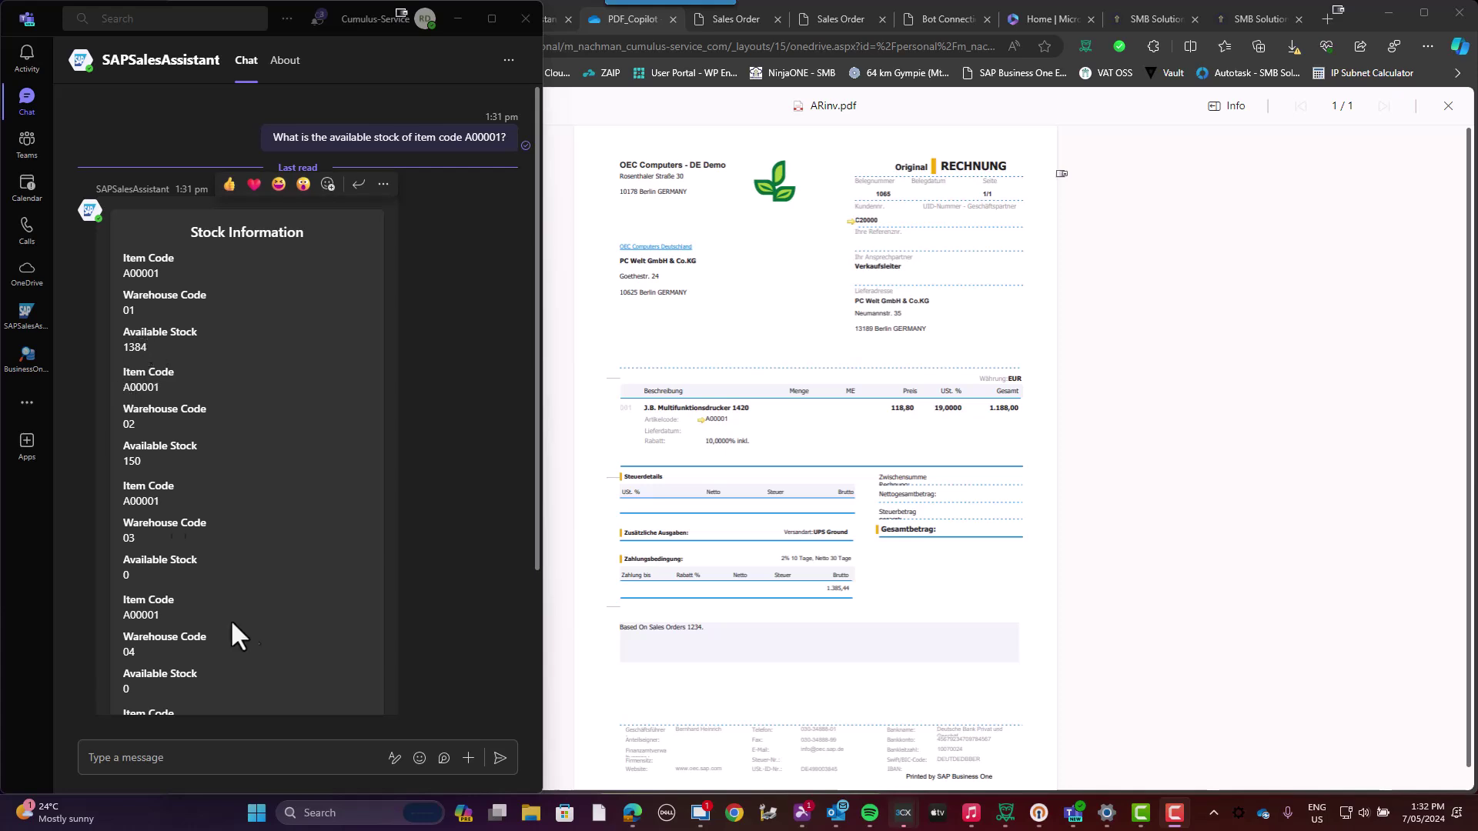
Step: In the Teams SAPSalesAssistant chat, create a sales order with the customer code, item A00001 and quantity 5, and generate its A/R invoice
scroll(270, 606, down, 3)
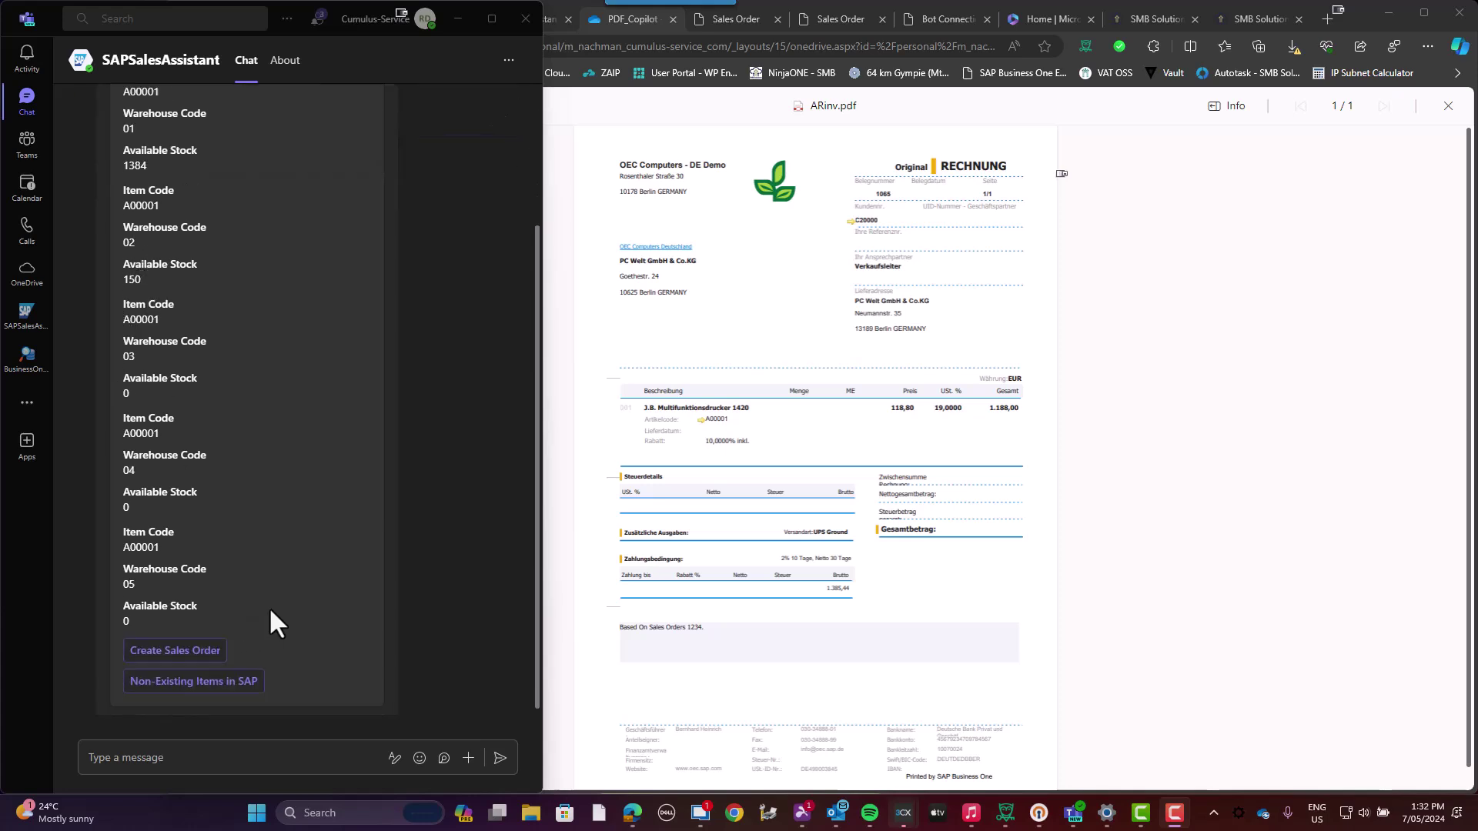
click(191, 653)
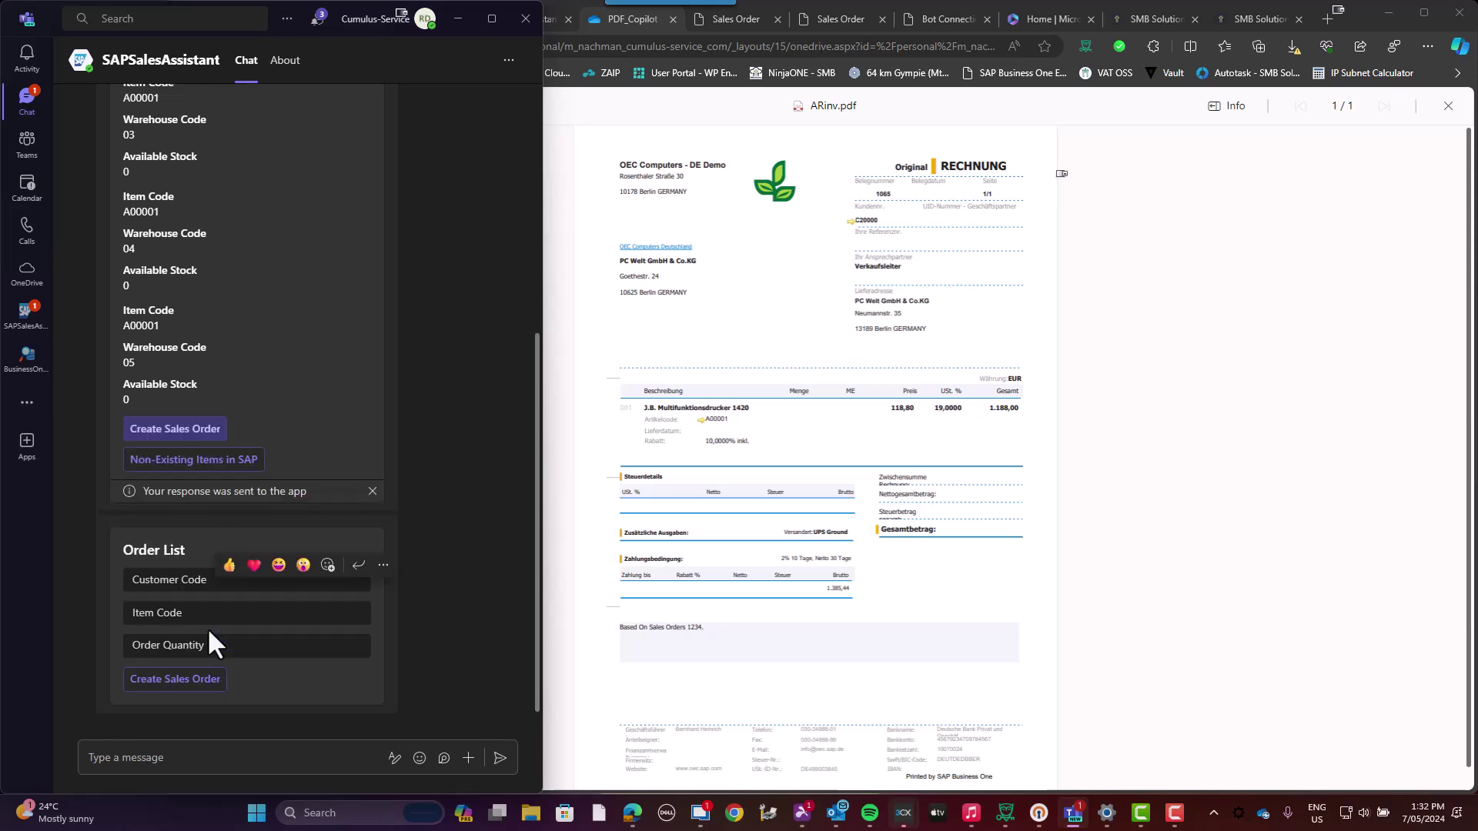
click(211, 584)
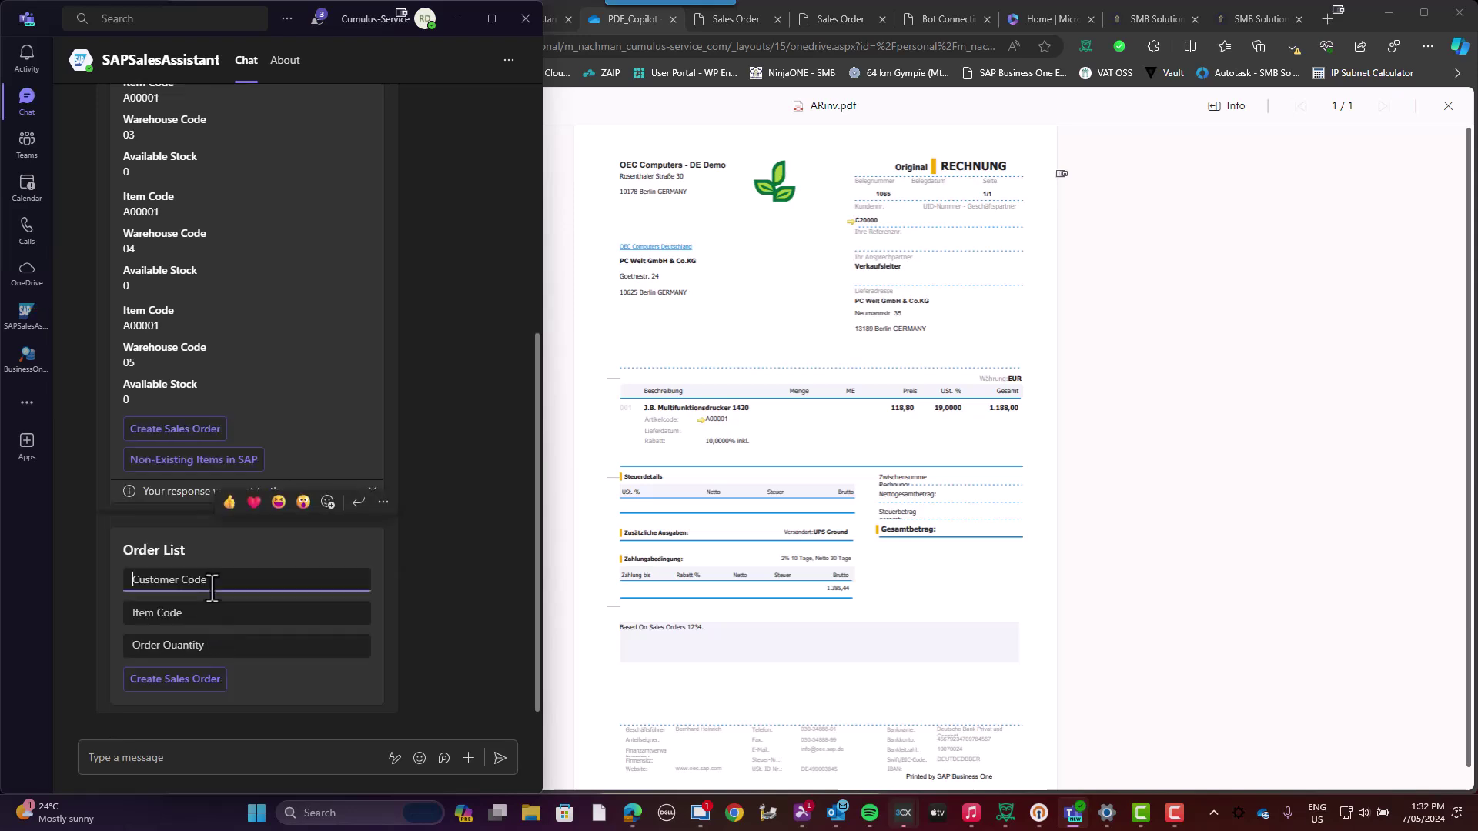
text(C20000)
key(Tab)
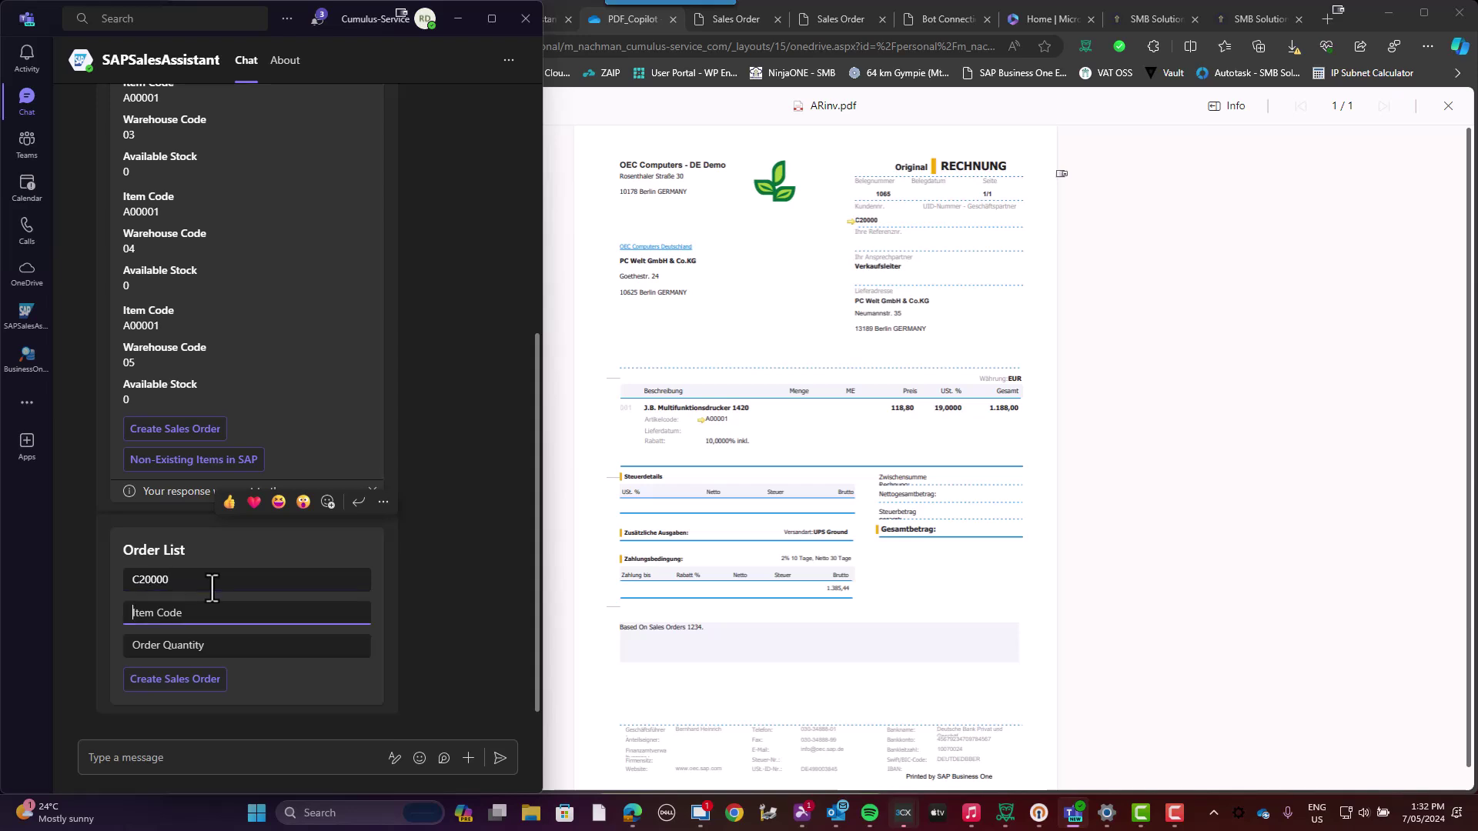
text(A00001)
key(Tab)
text(5)
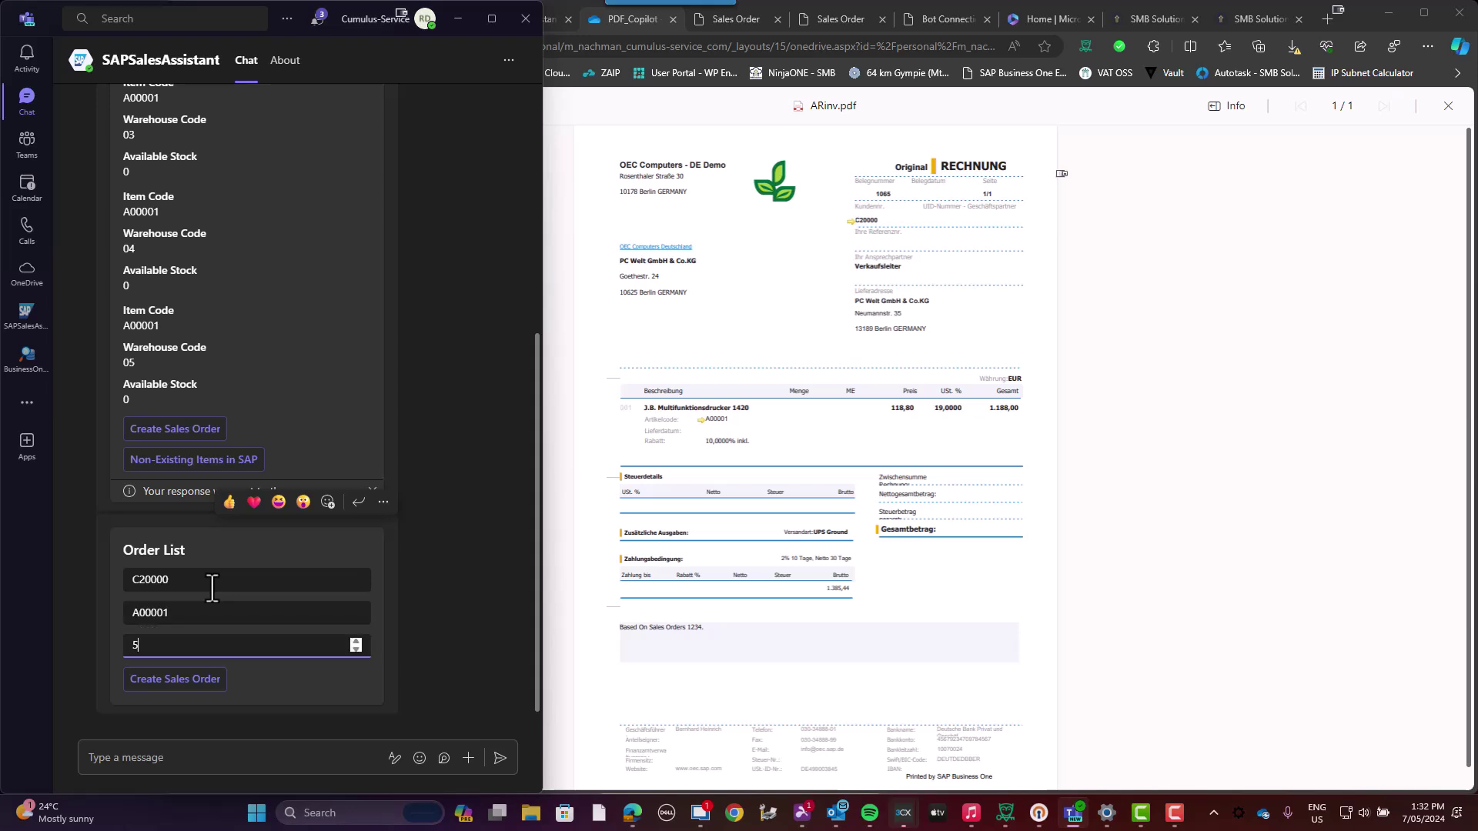
click(213, 682)
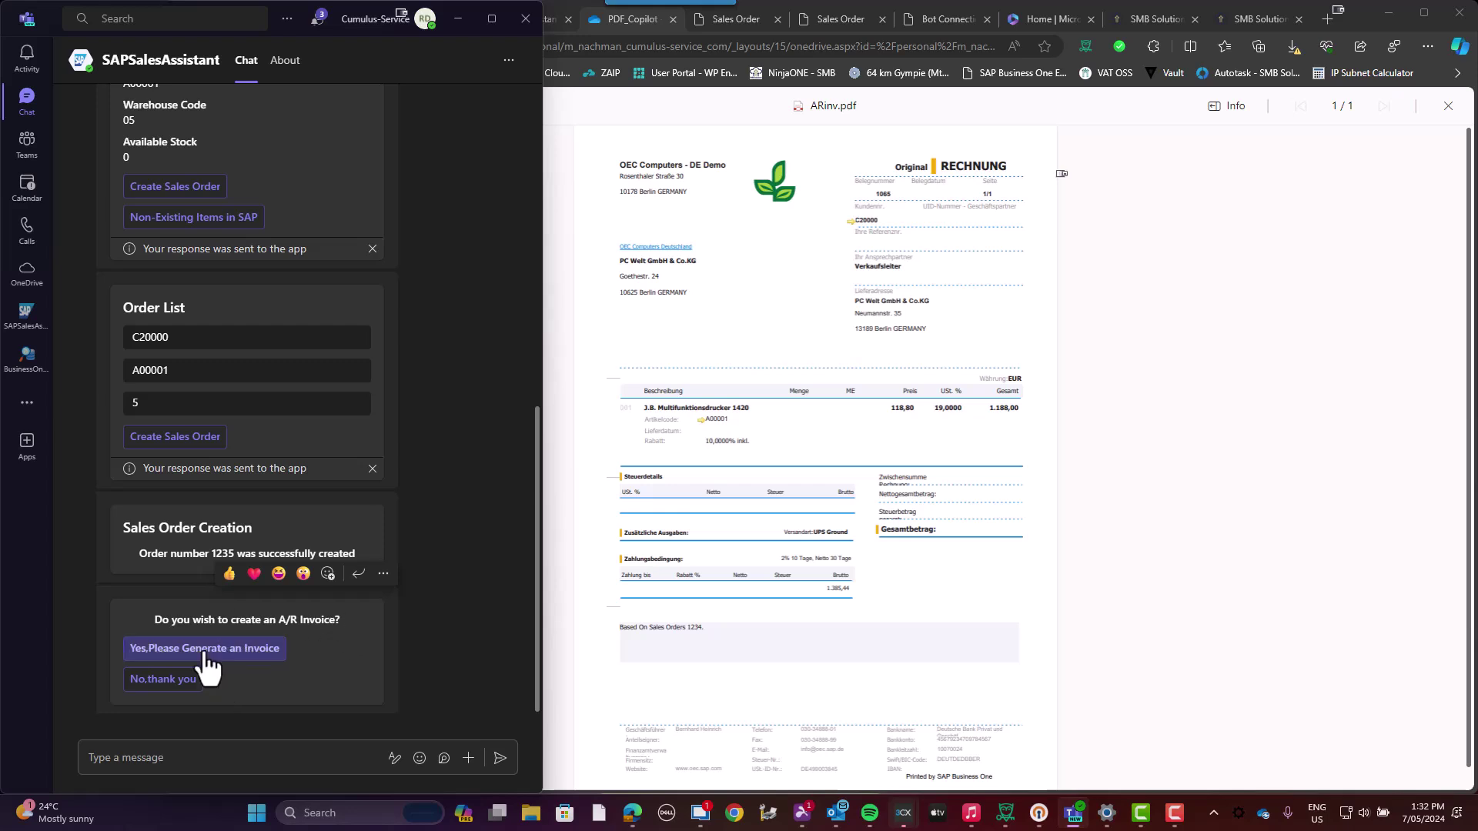
click(204, 652)
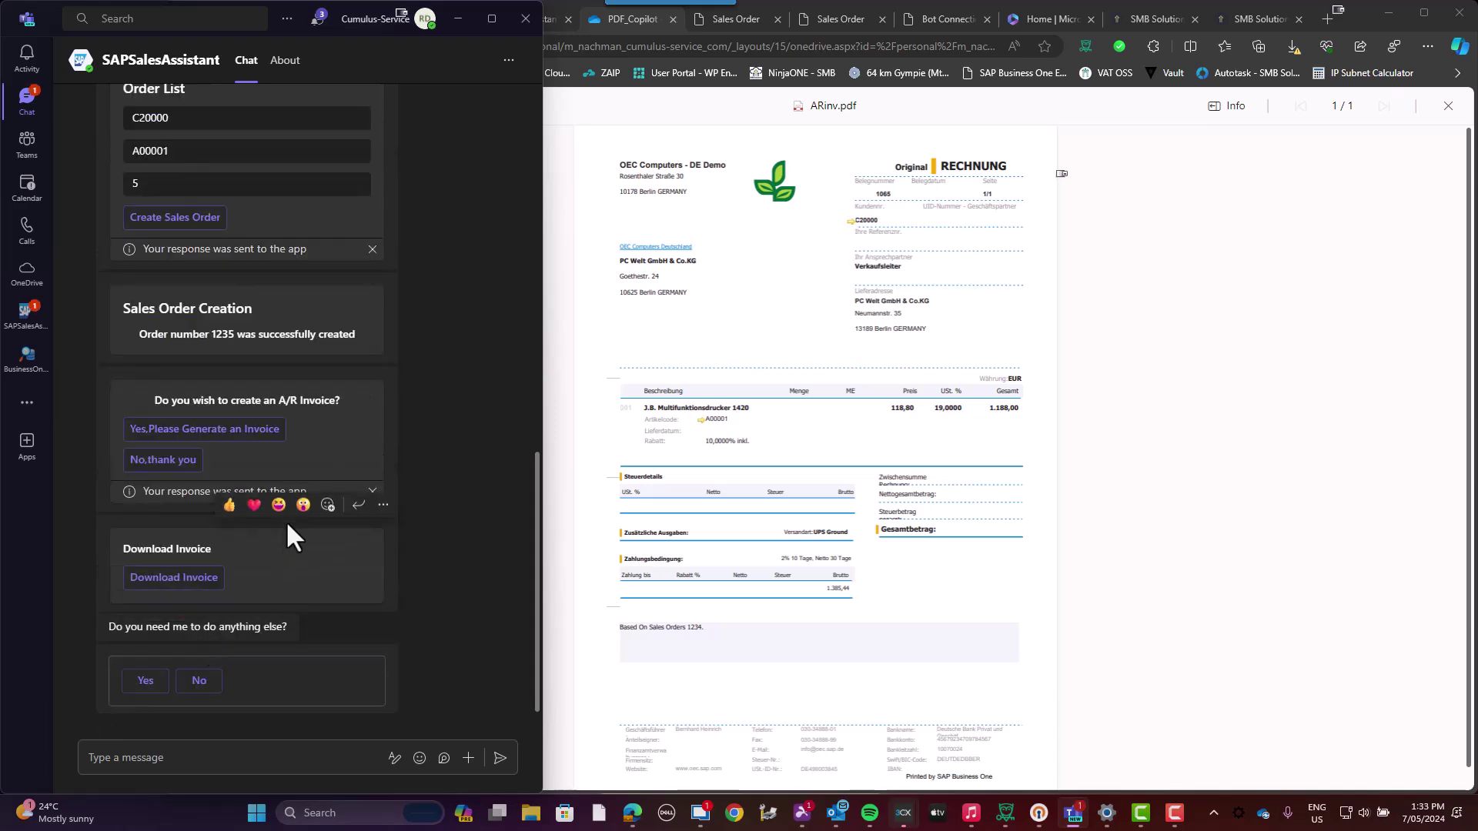
Step: Open the new A/R invoice PDF from the SAPSalesAssistant chat's download link, review it, and return to the Teams chat
click(184, 587)
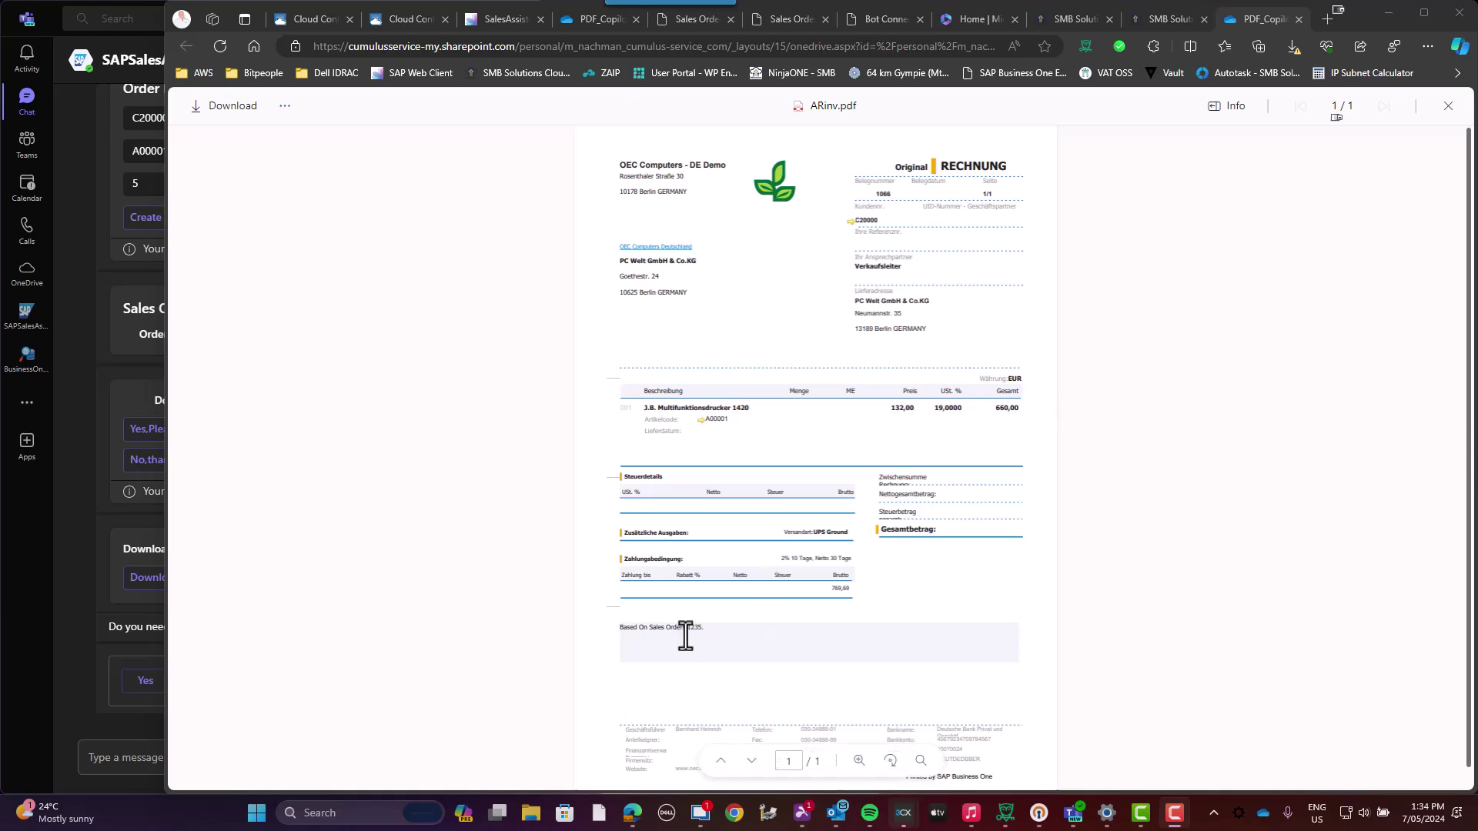
mouse_move(19, 591)
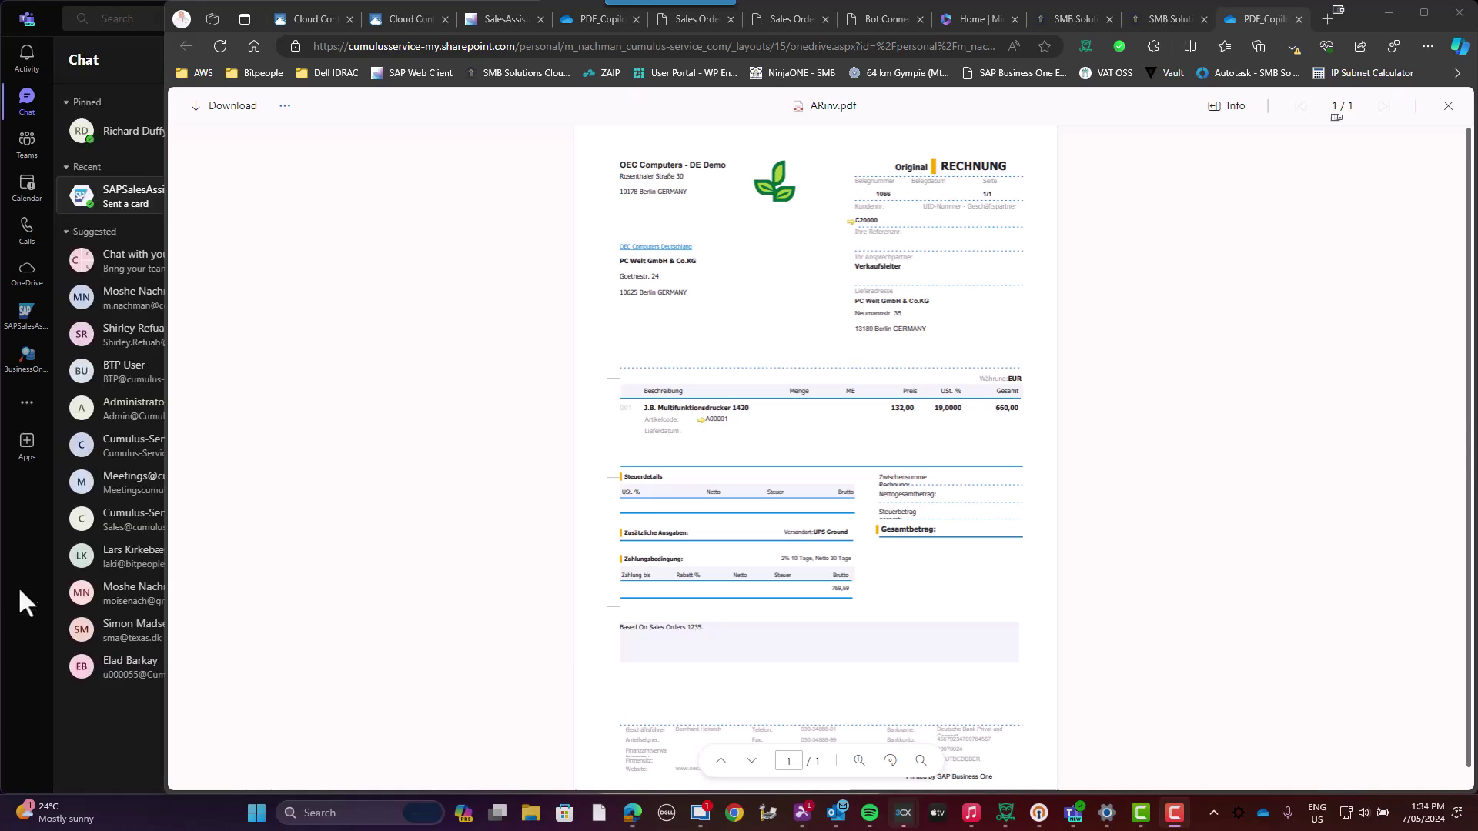
click(25, 637)
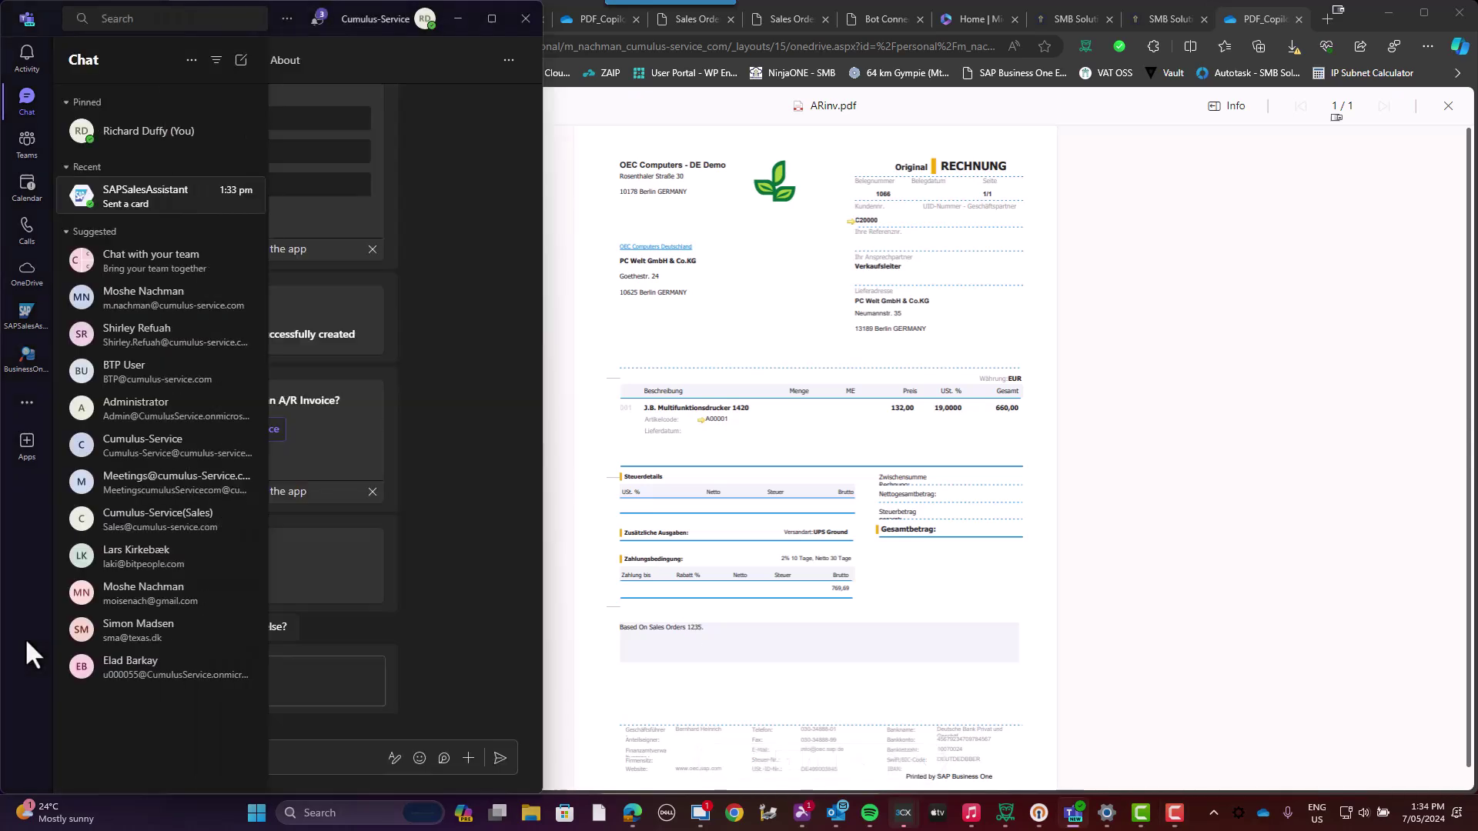
mouse_move(221, 362)
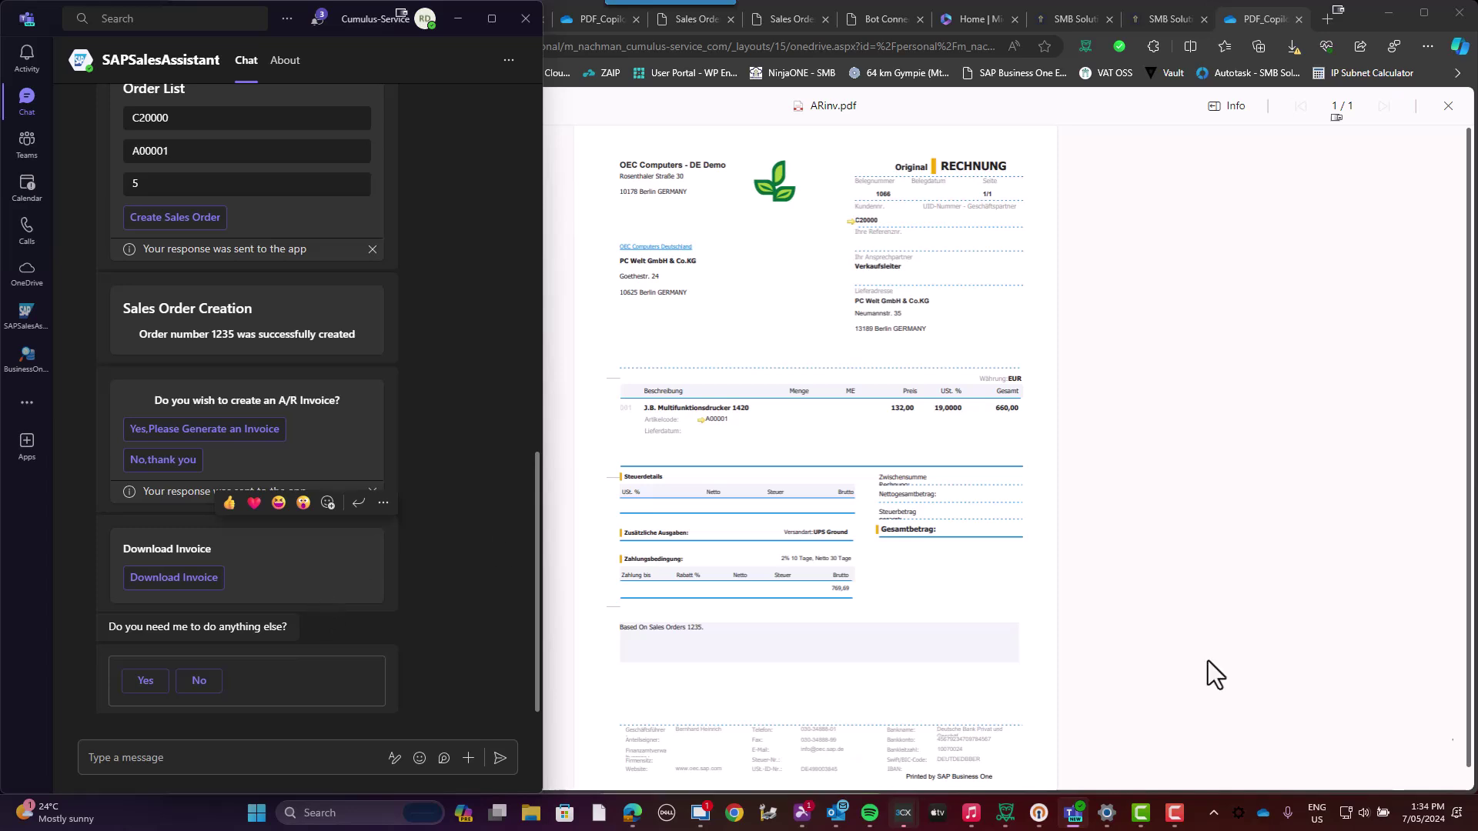
click(1244, 618)
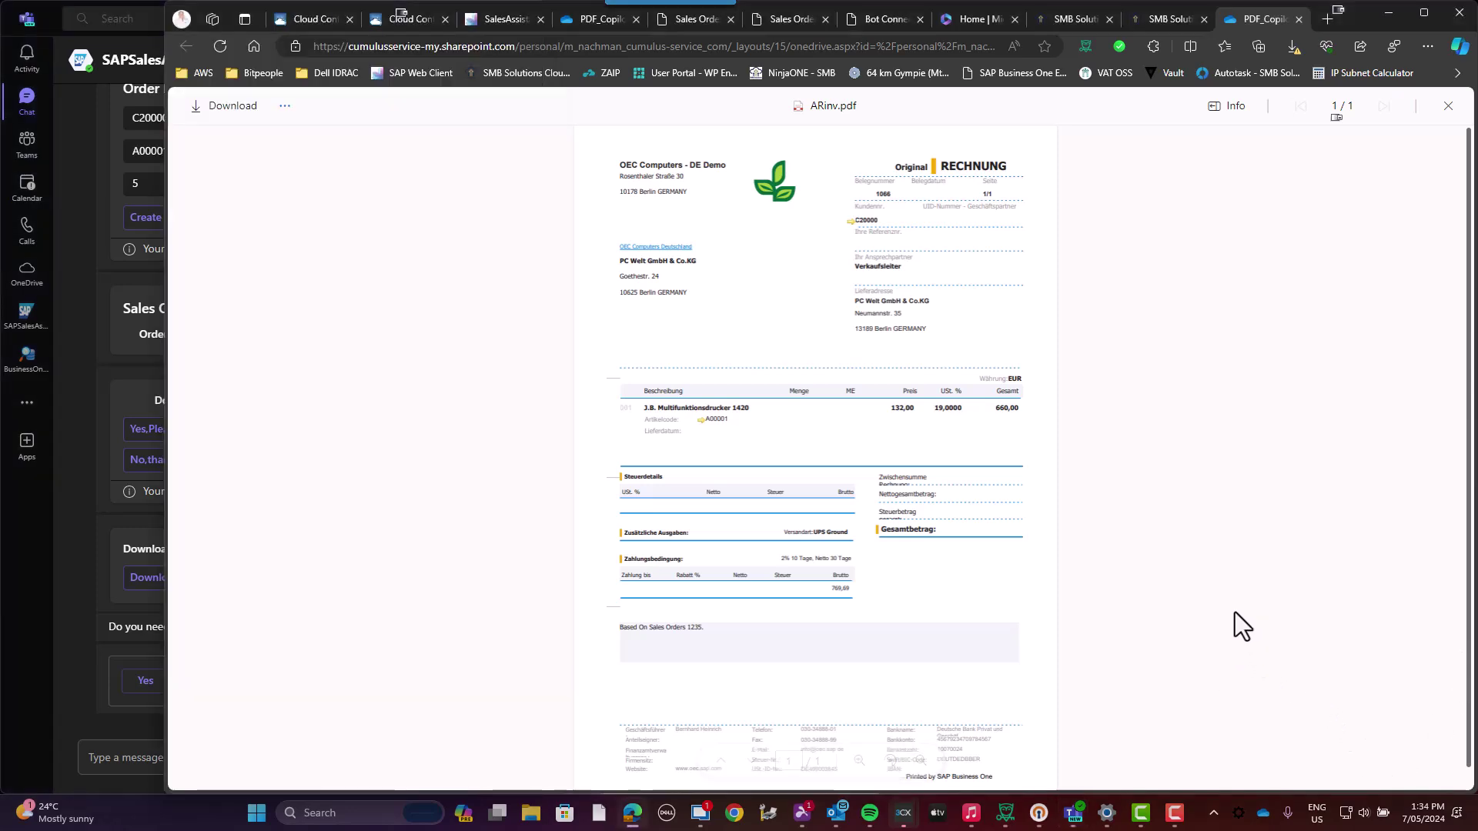
click(700, 48)
text(w)
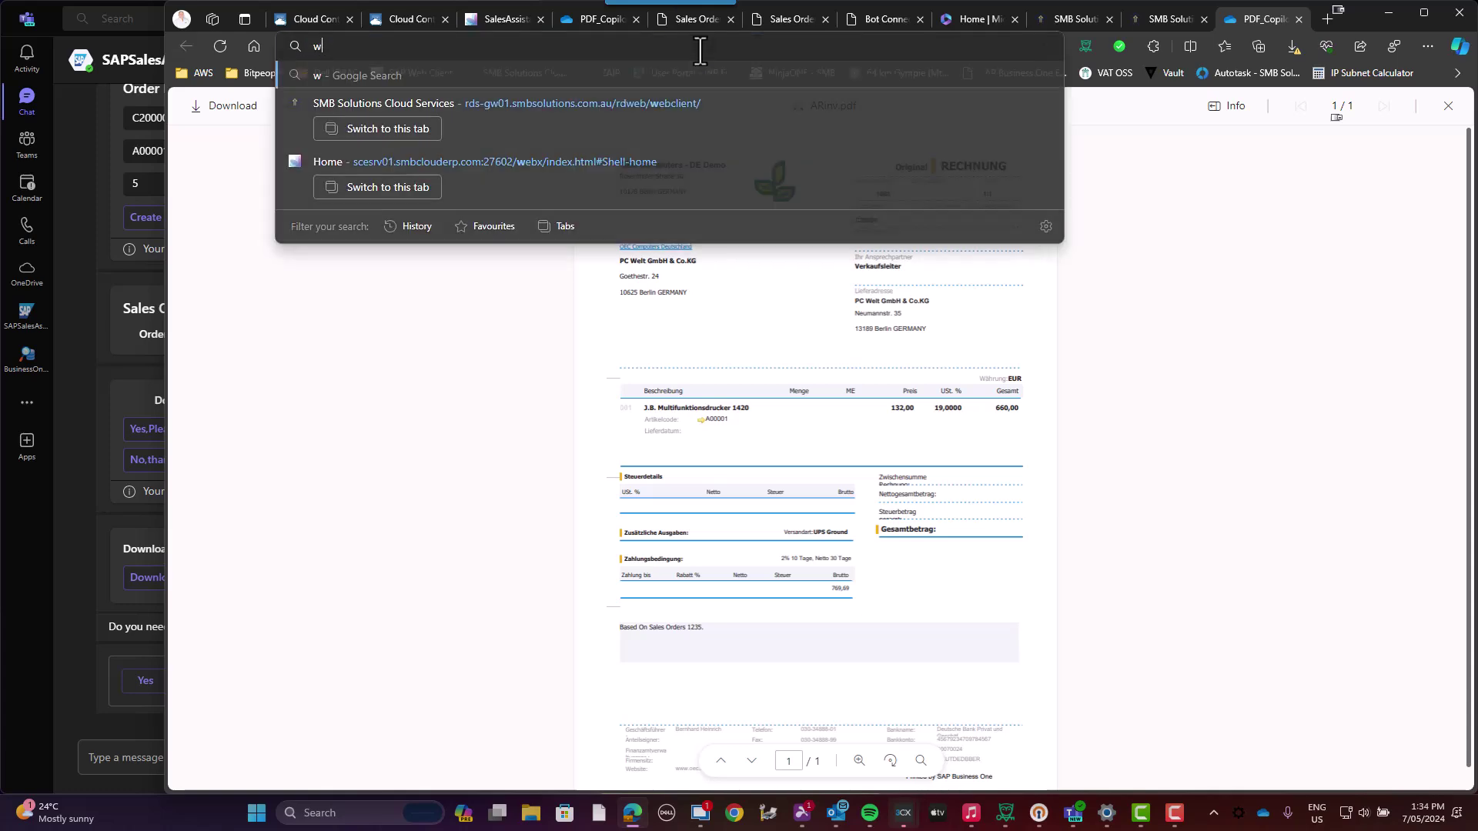
text(ww.smb)
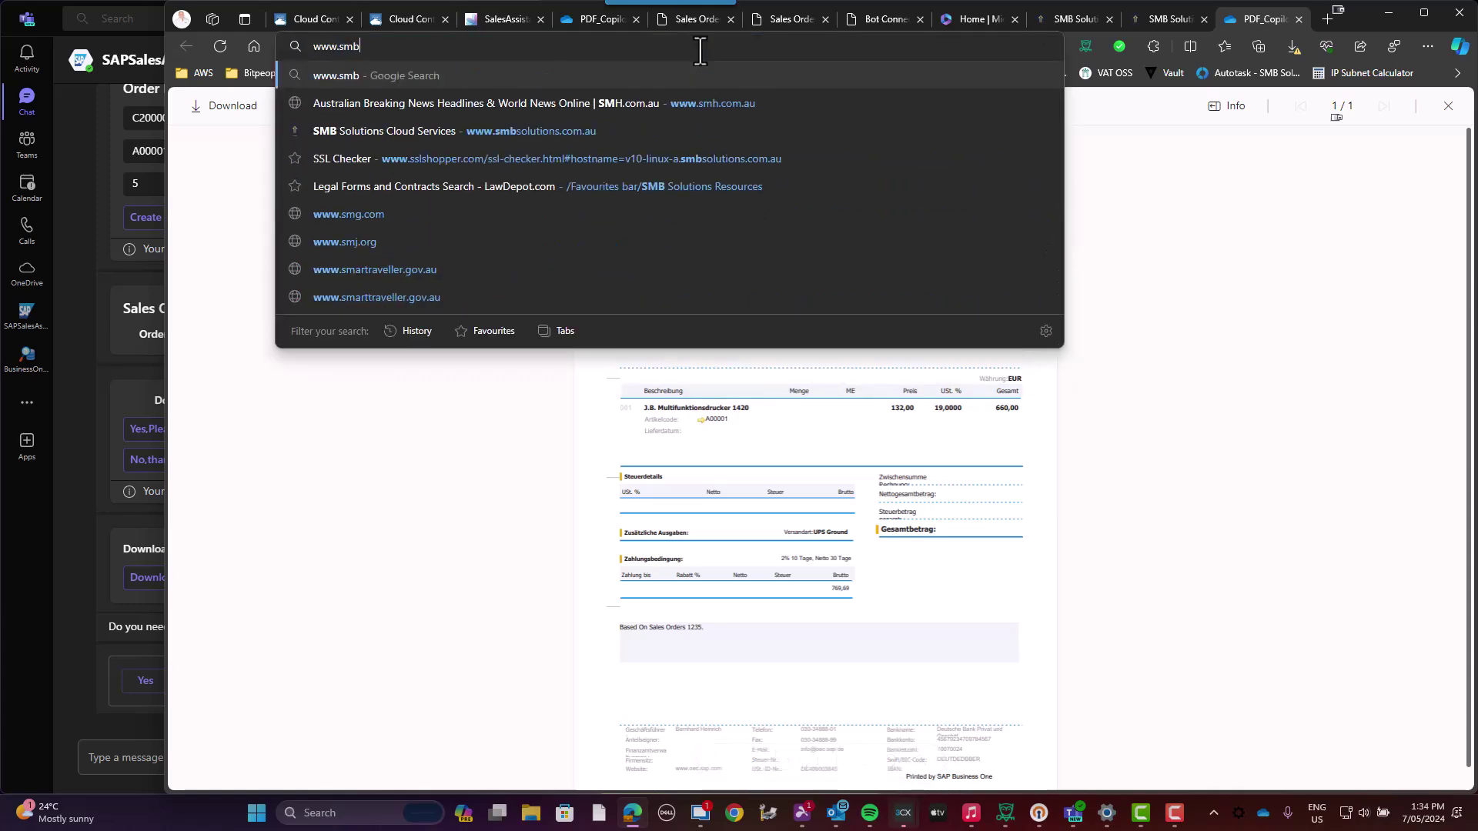
text(solutions.com.au)
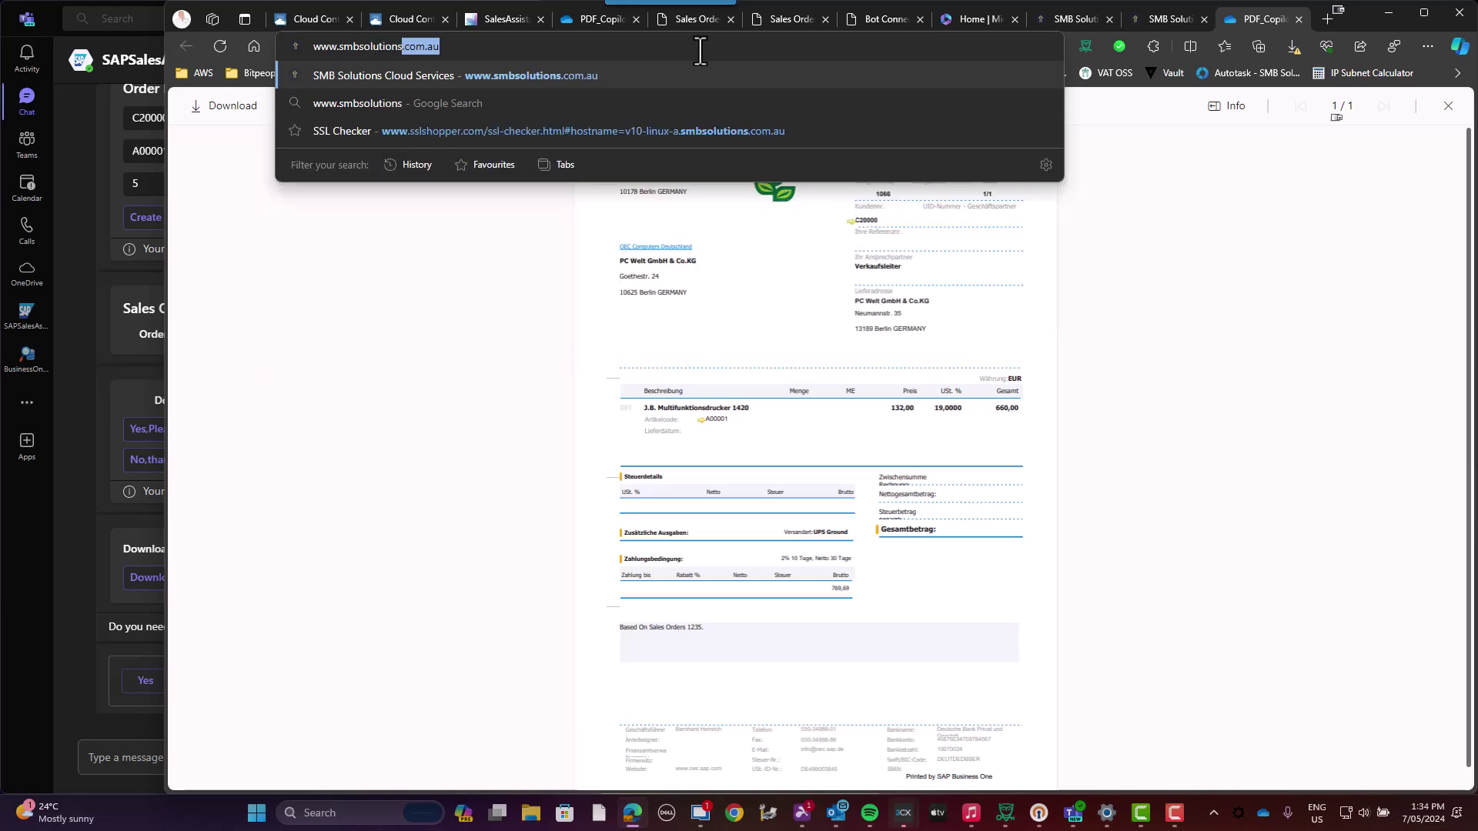
key(Return)
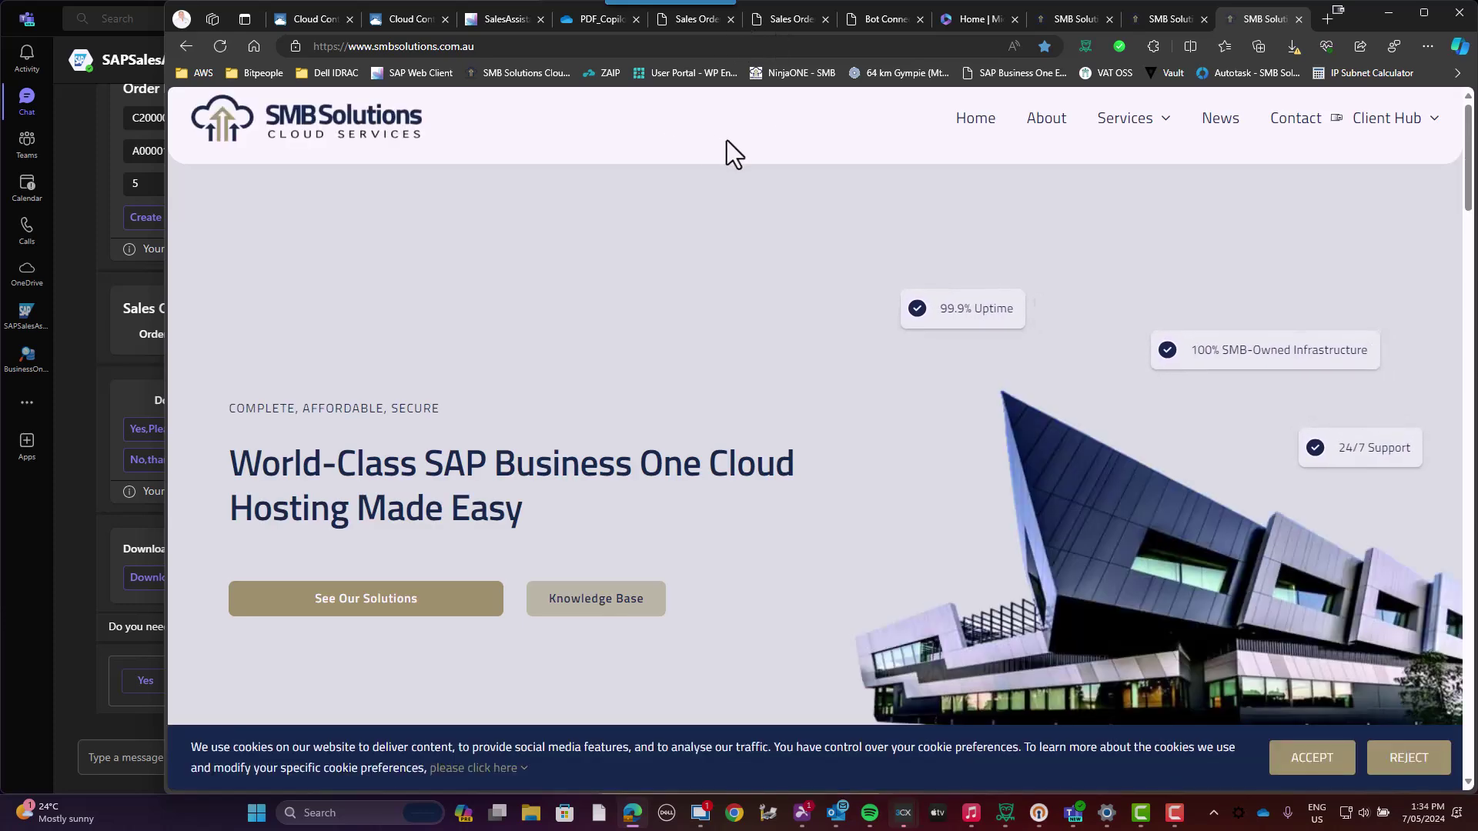
click(1311, 758)
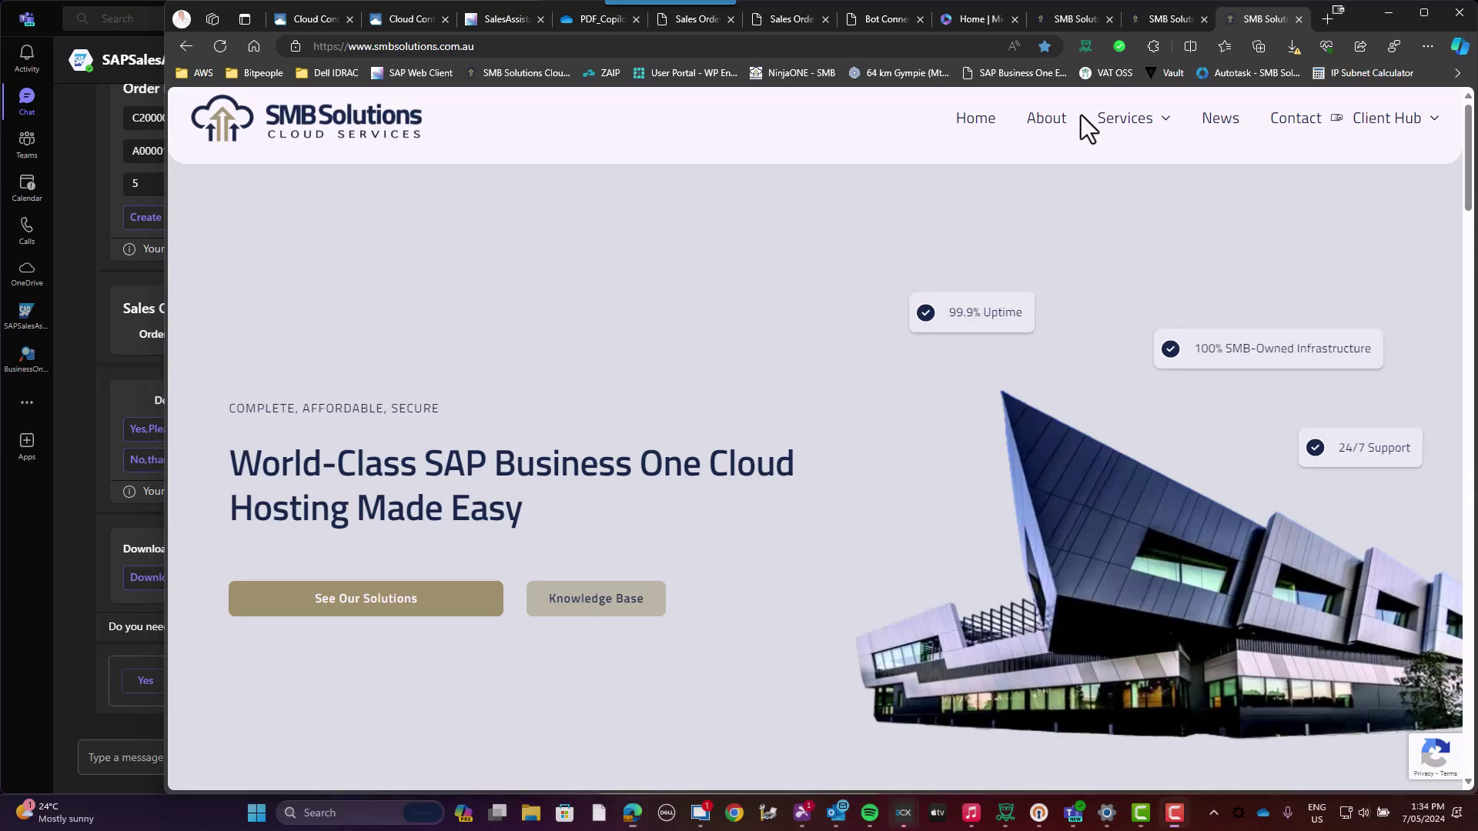
Step: Search the website for "AI Demo" and open the SAP Business One AI Demo page to view its sign-in chatbot
scroll(1241, 264, down, 20)
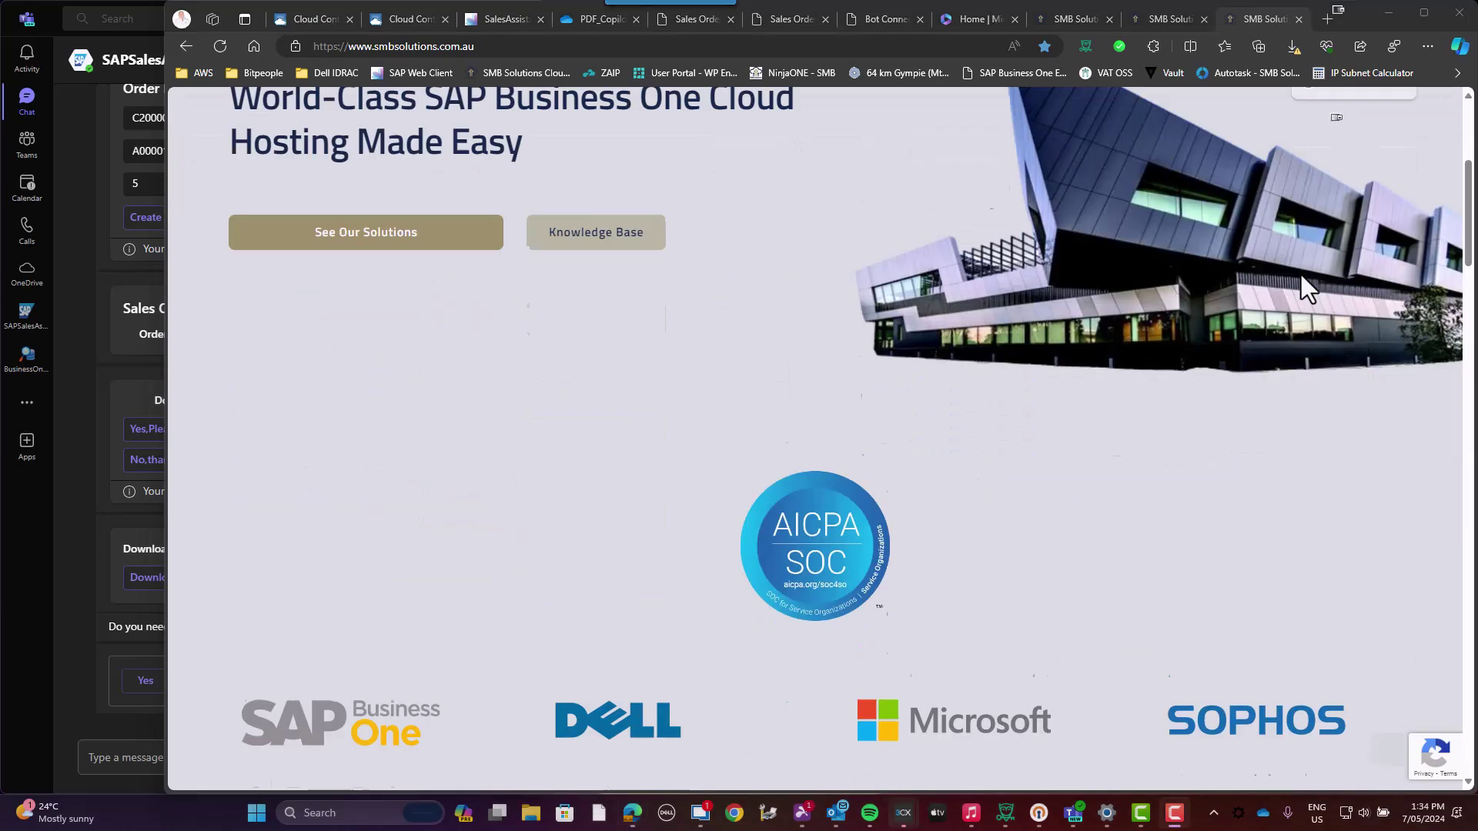
scroll(1416, 305, down, 3)
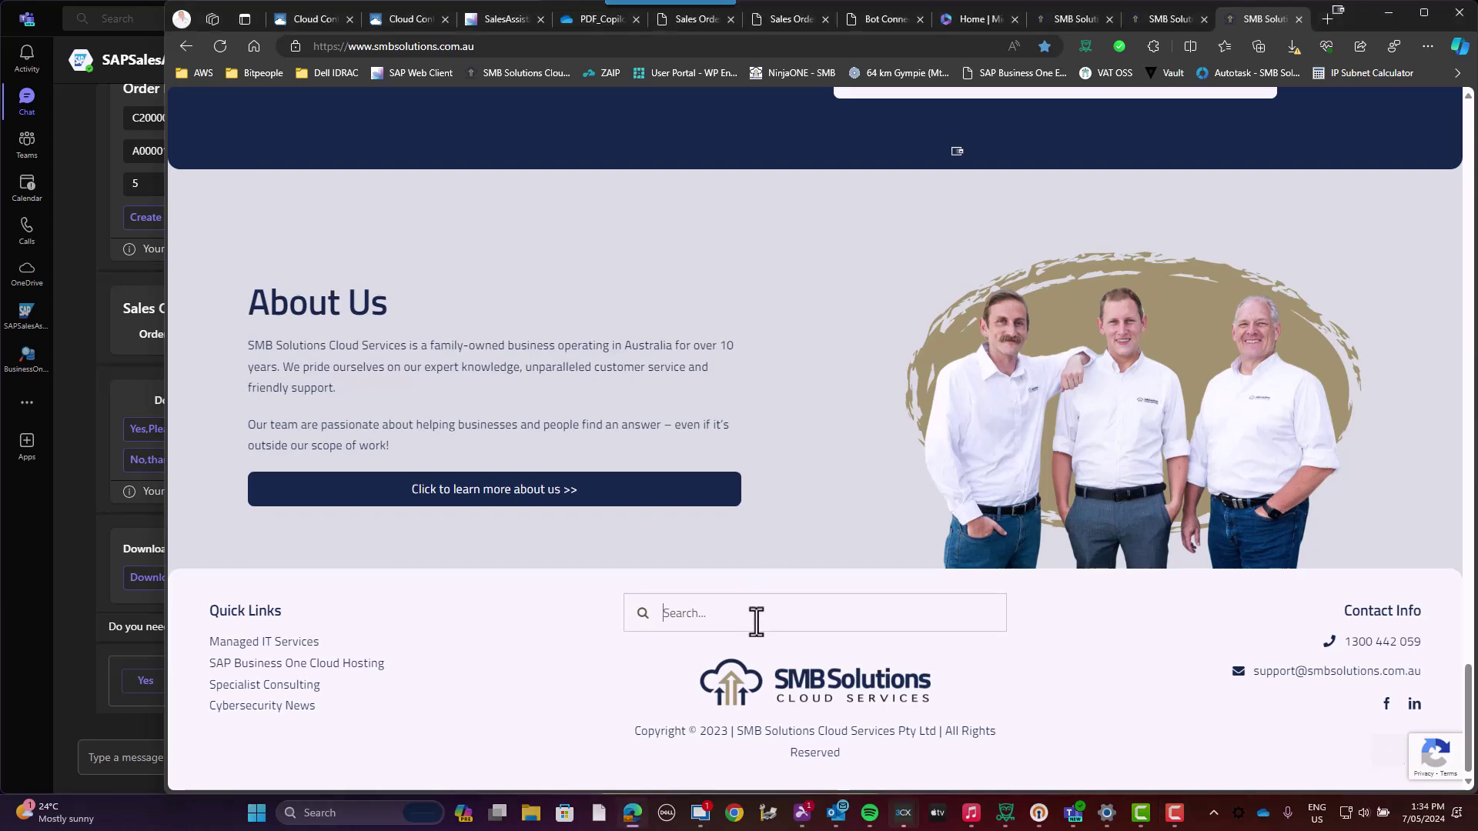
text(AI Demo)
key(Return)
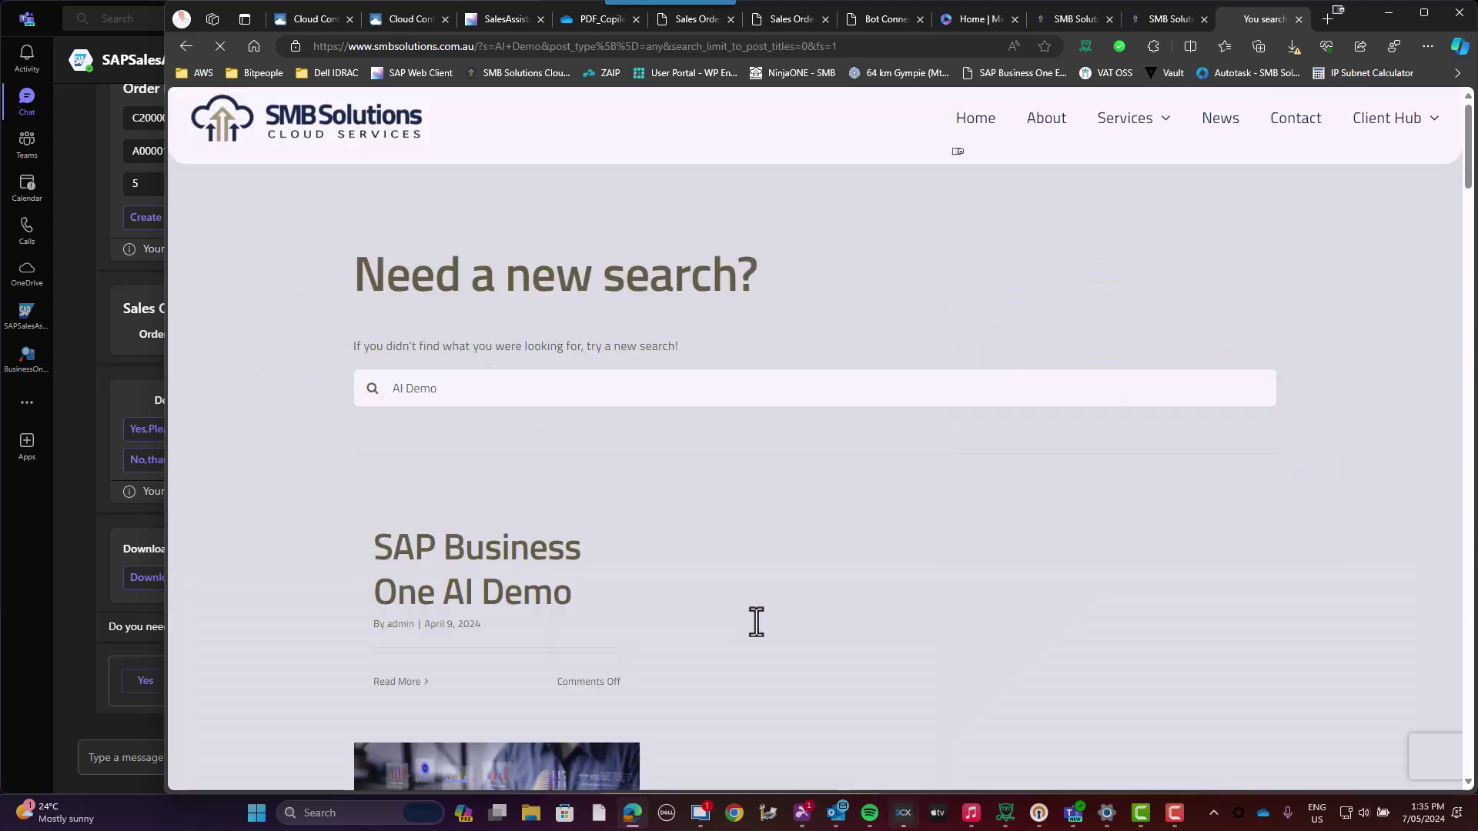
click(463, 564)
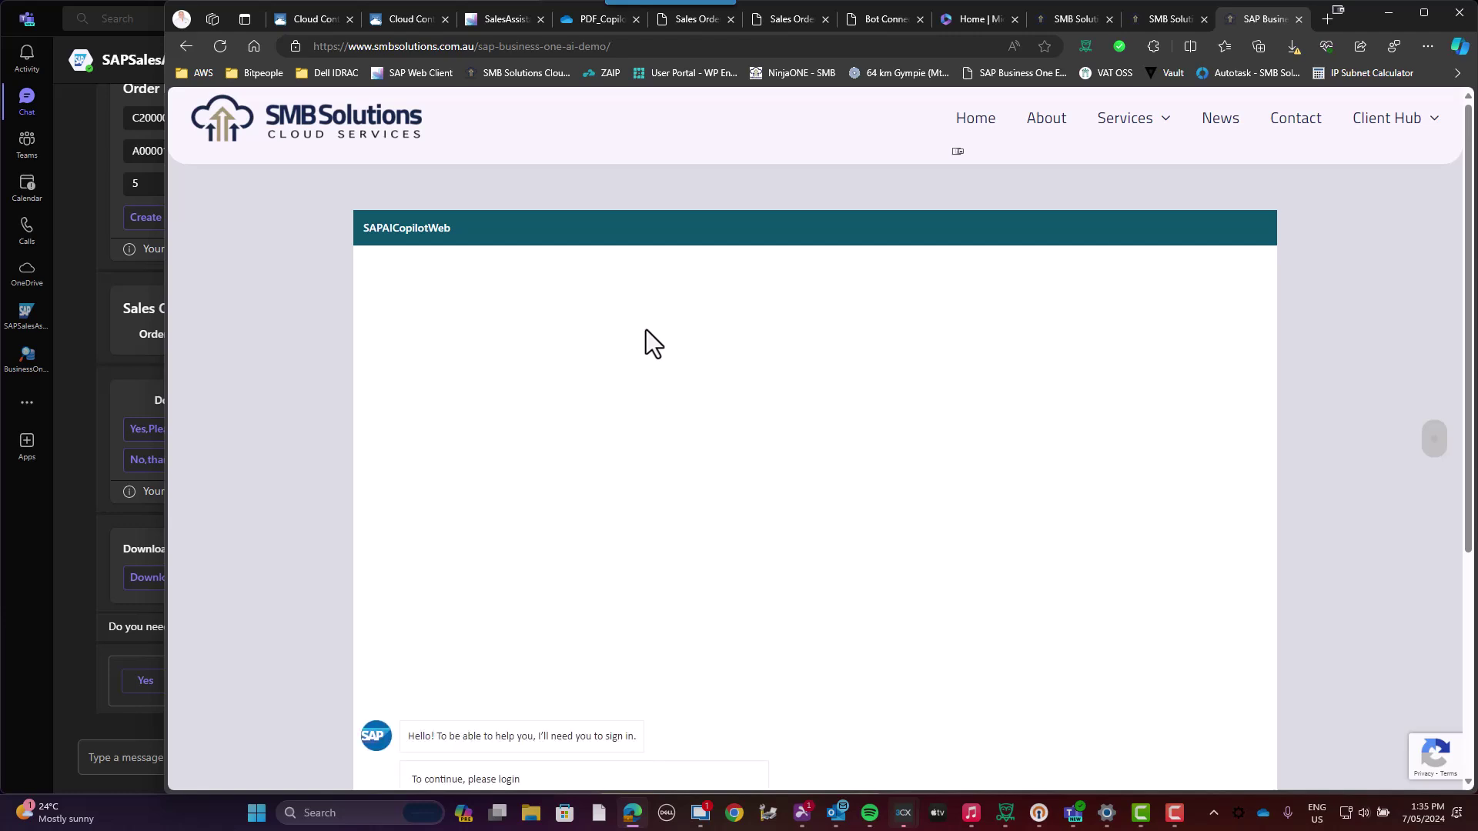
scroll(645, 330, down, 3)
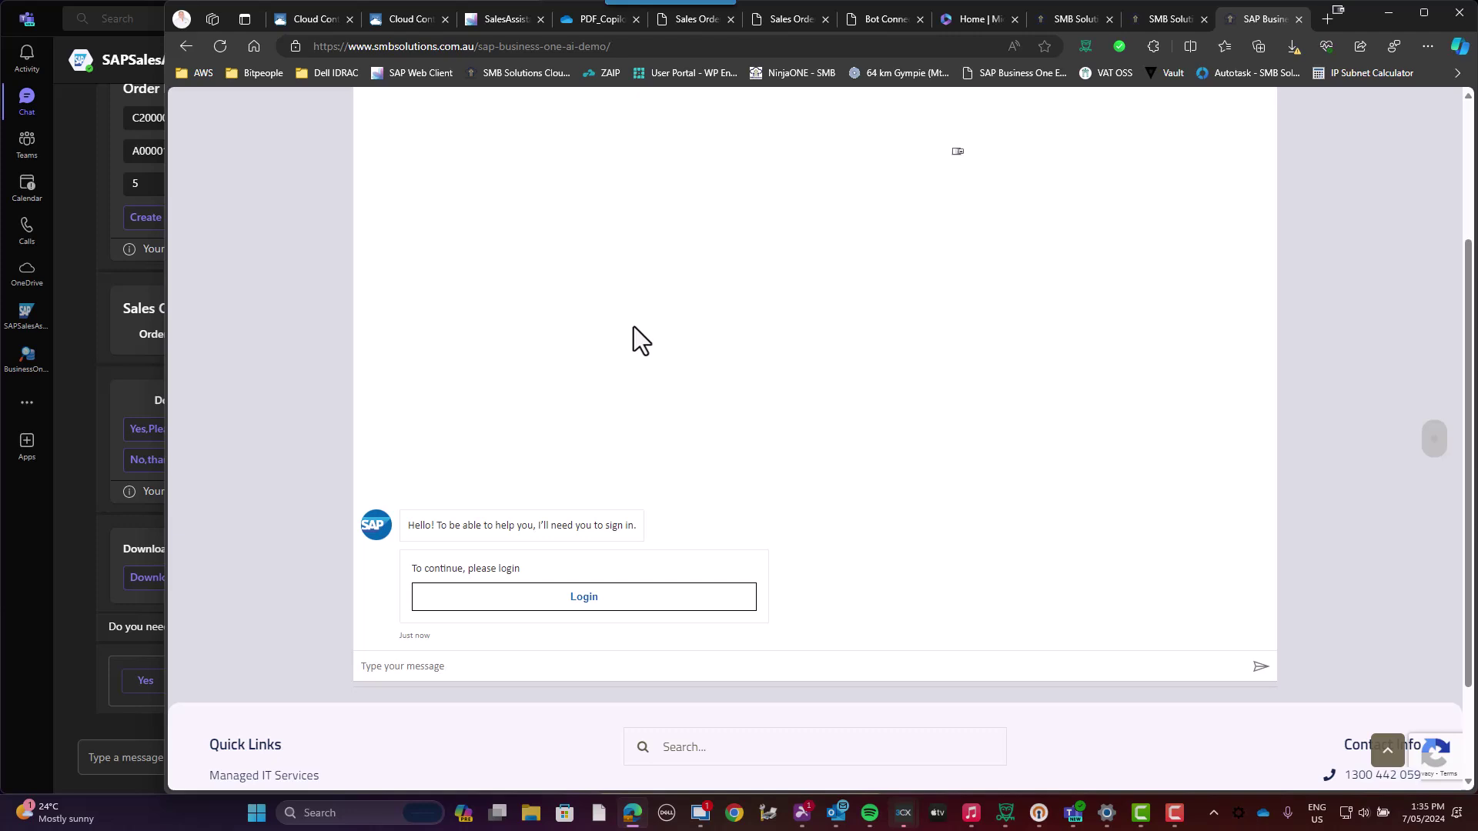
scroll(634, 327, up, 1)
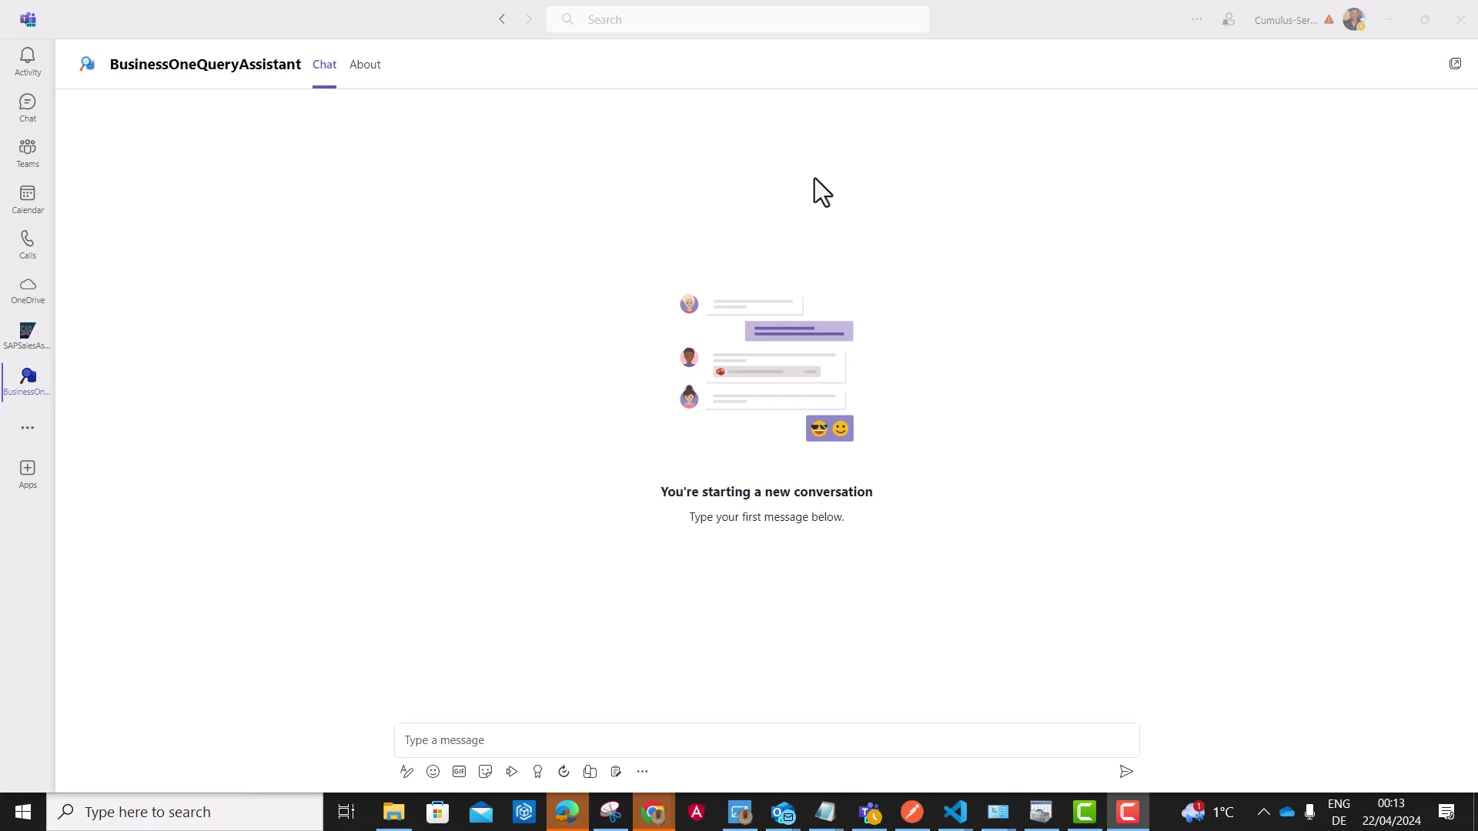
Step: Ask BusinessOneQueryAssistant in Teams "please list all the sales orders that got dropped in the past 7 days" and open its conversation among the chats
click(454, 741)
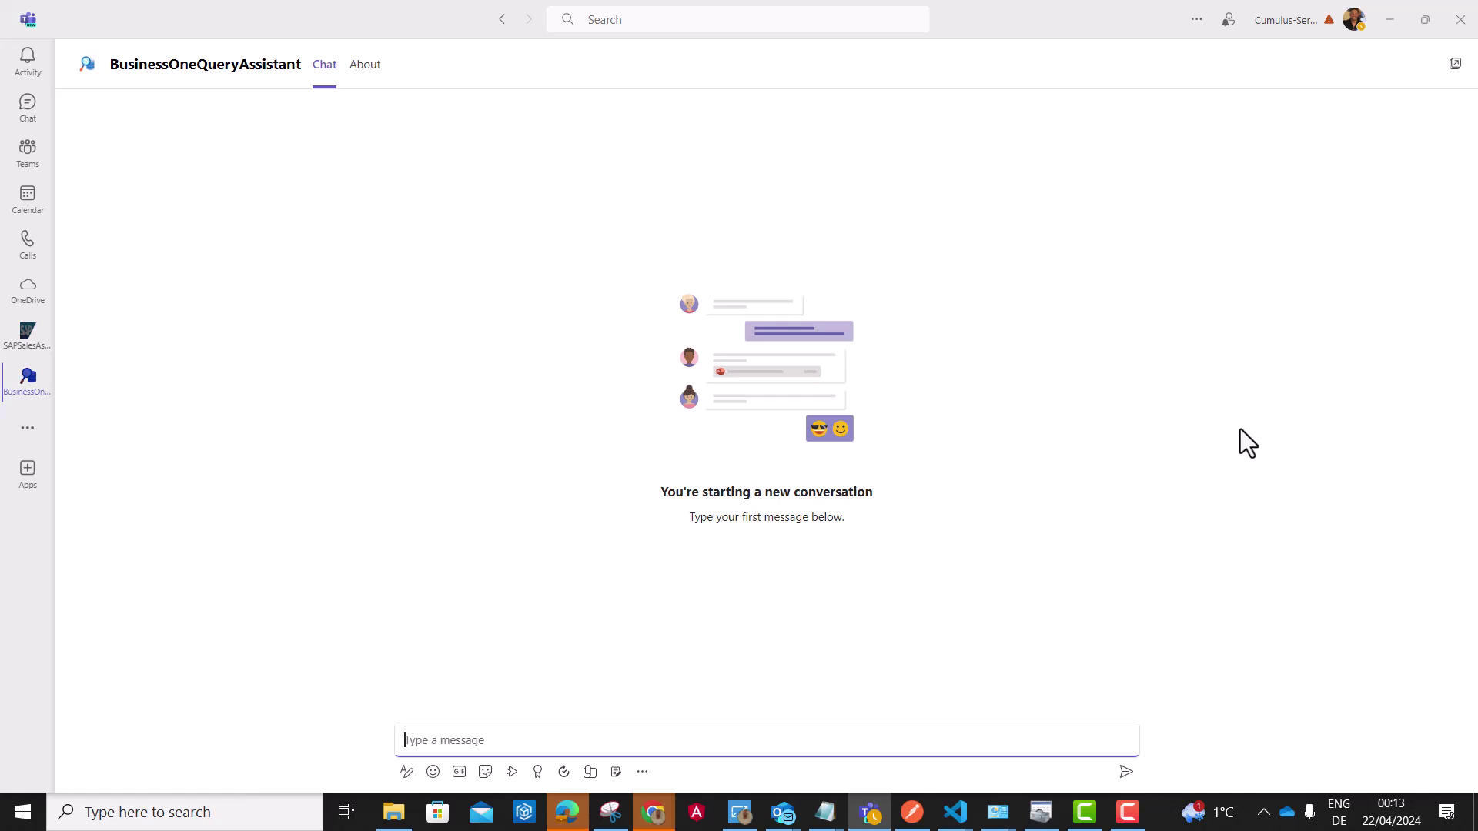
text(please list all the sales orders that got dropped in the past 7 days)
key(Return)
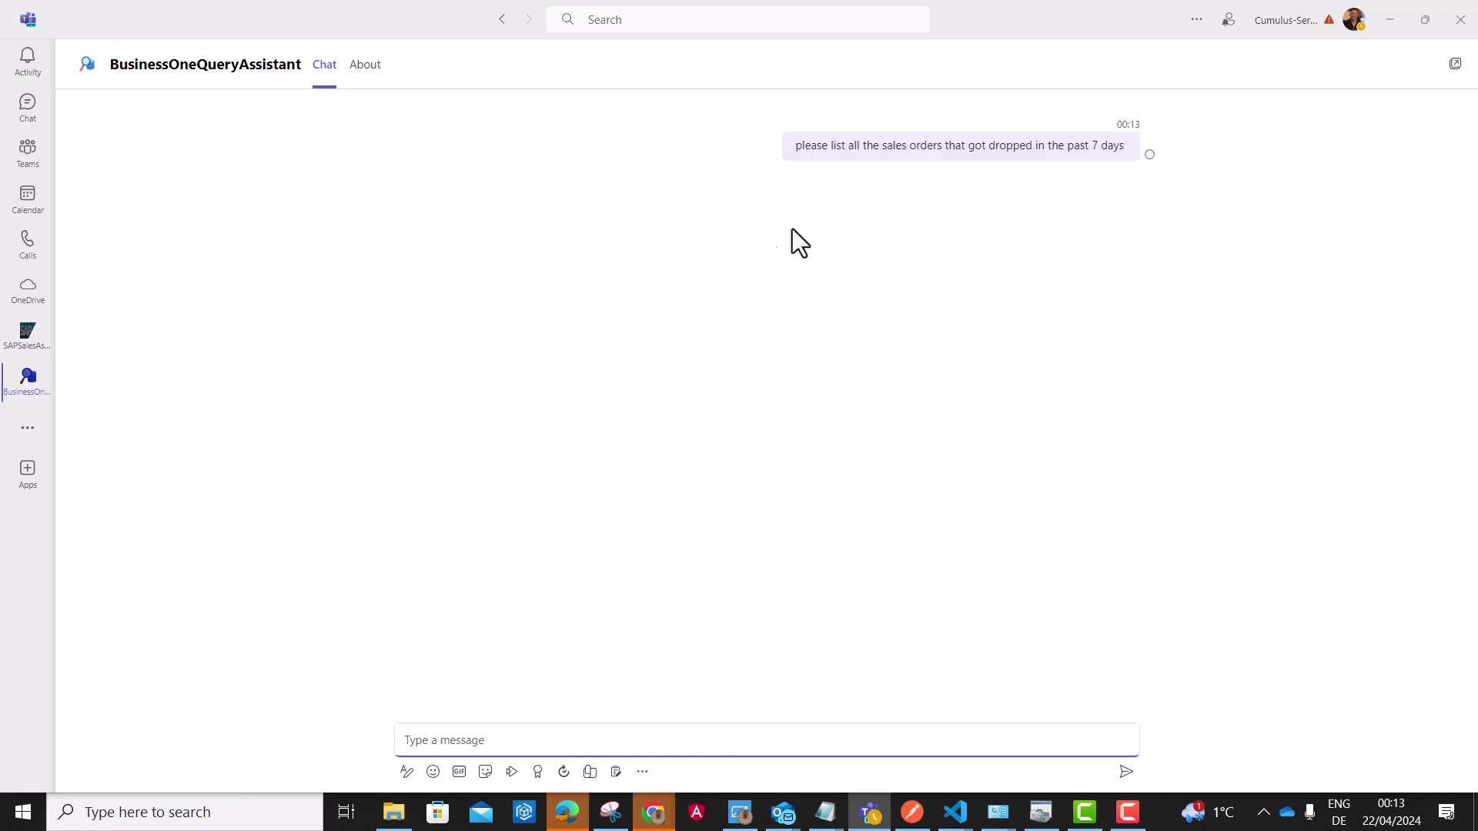
click(29, 108)
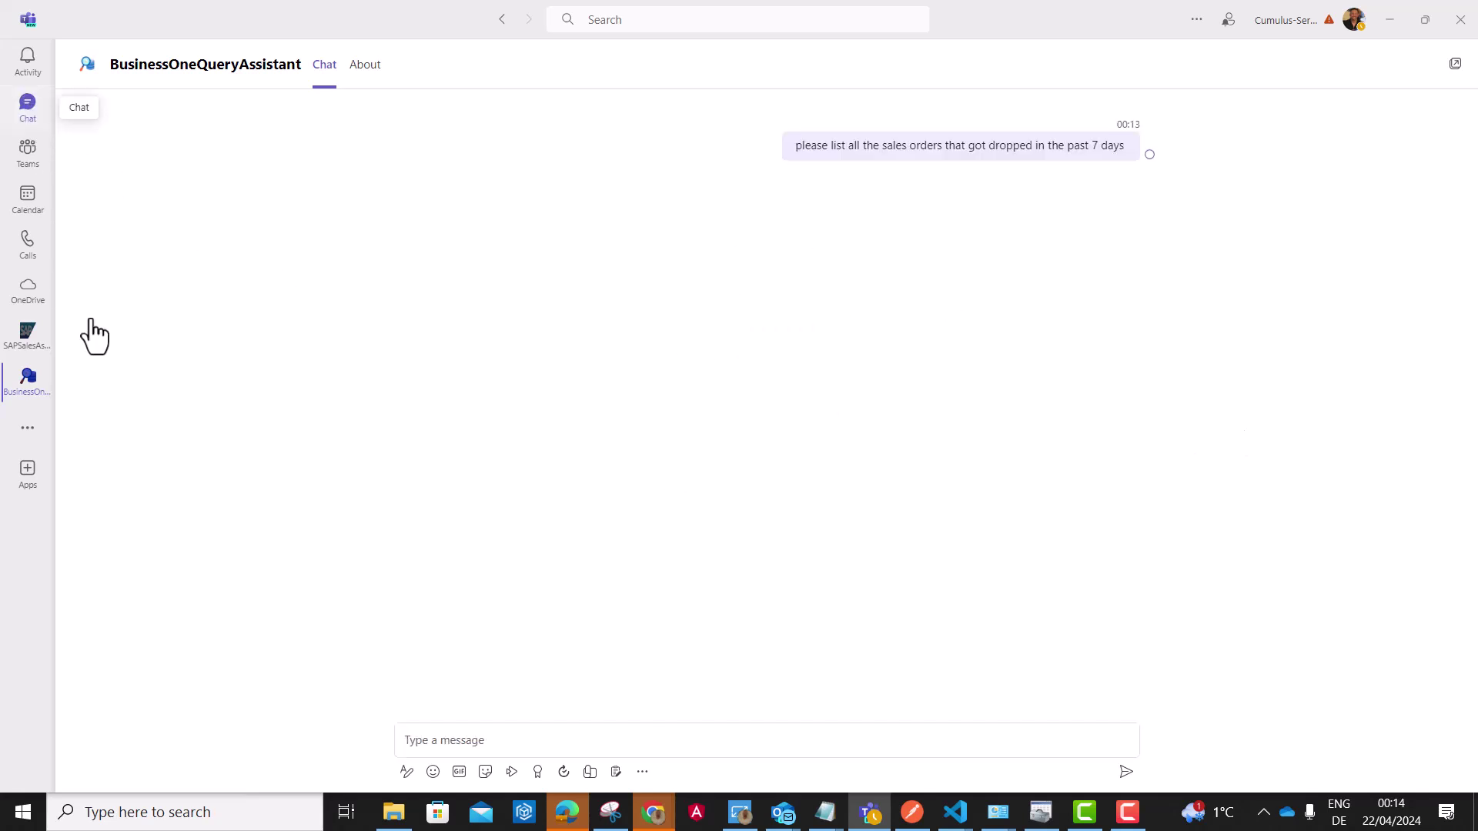
scroll(199, 202, up, 10)
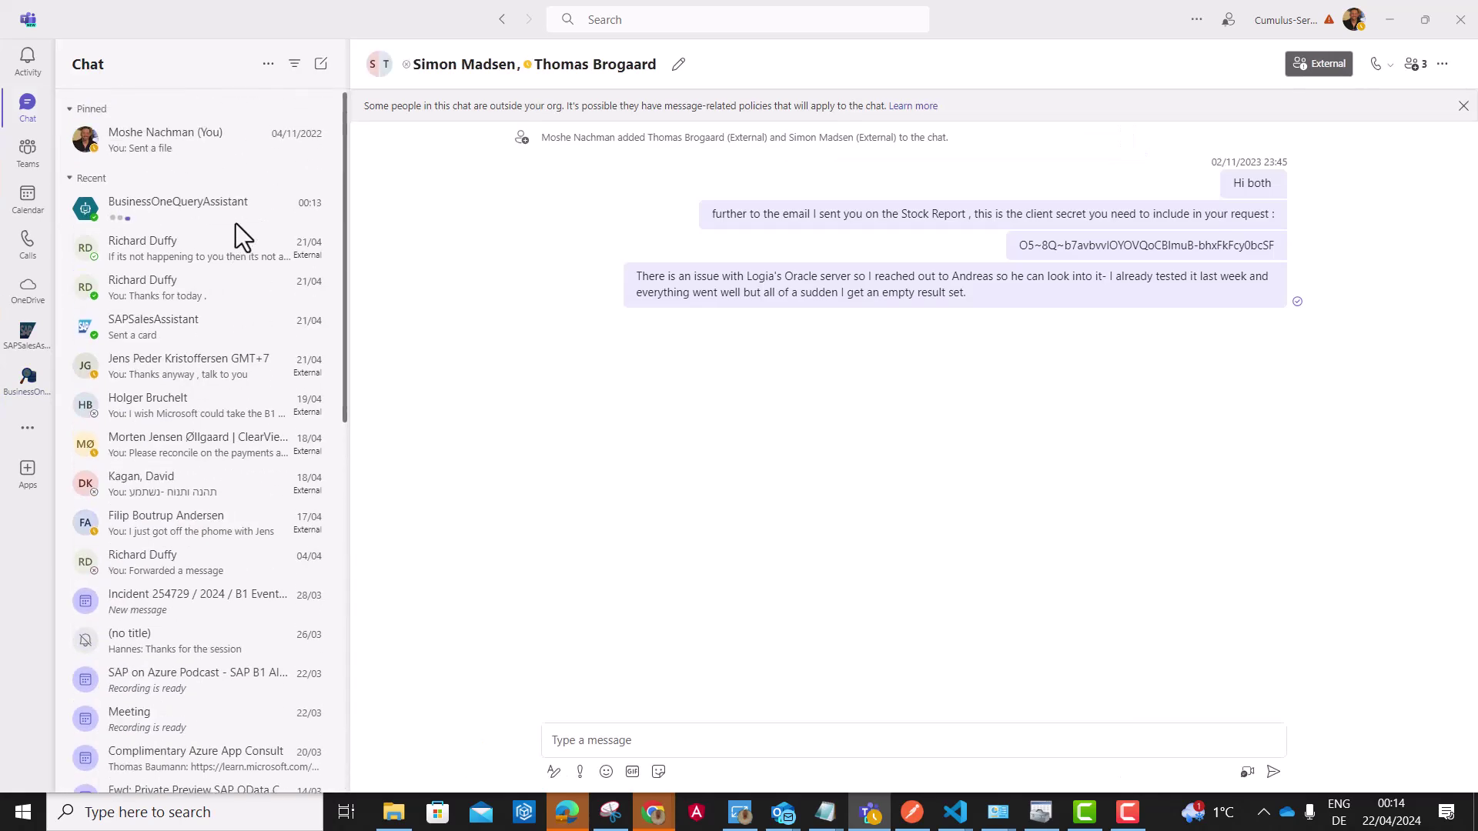
click(173, 212)
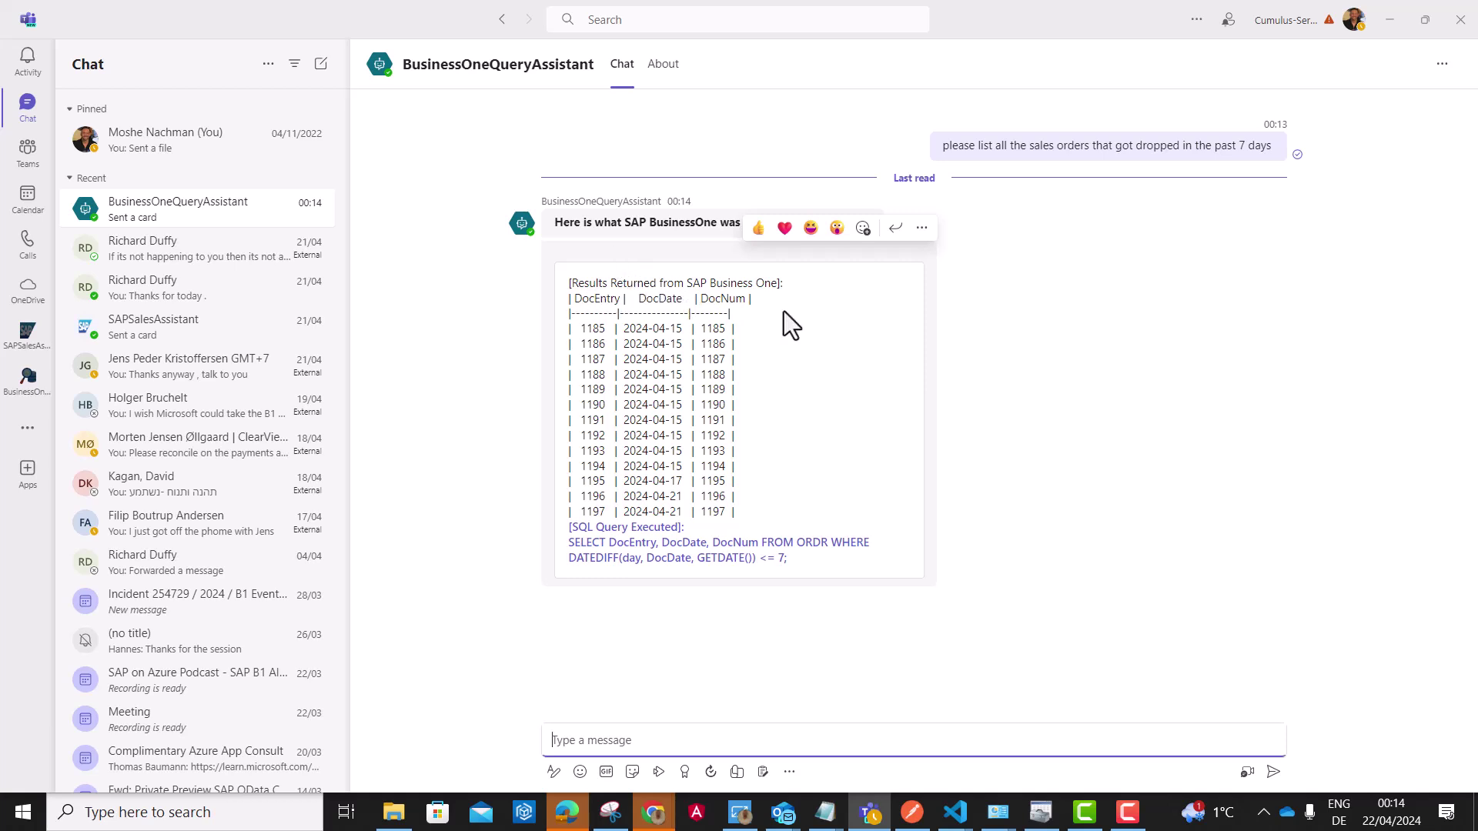
Step: Examine the column headers in the assistant's reply and copy the executed SQL query
drag(745, 300, 570, 309)
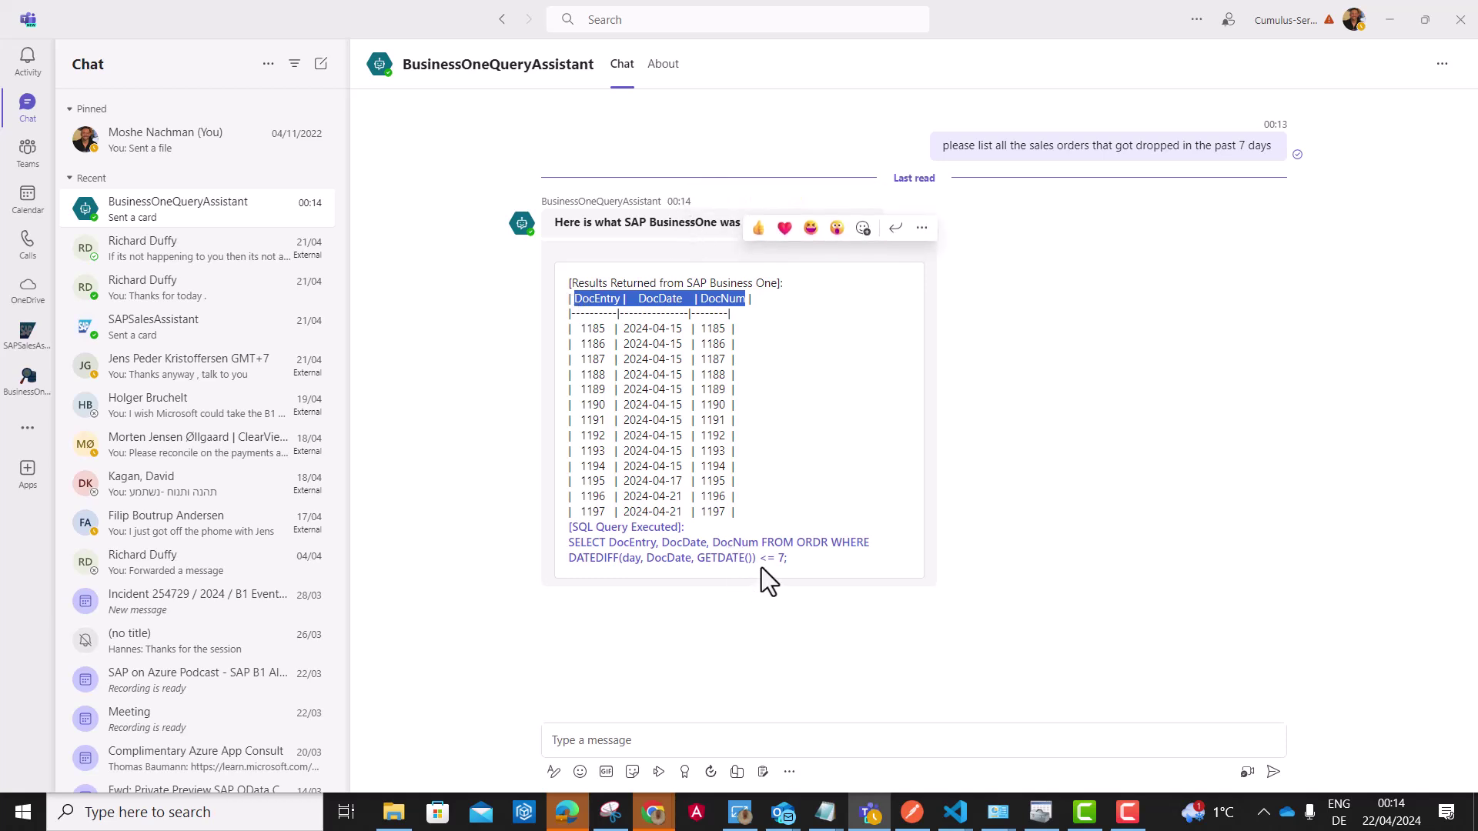
drag(784, 559, 563, 548)
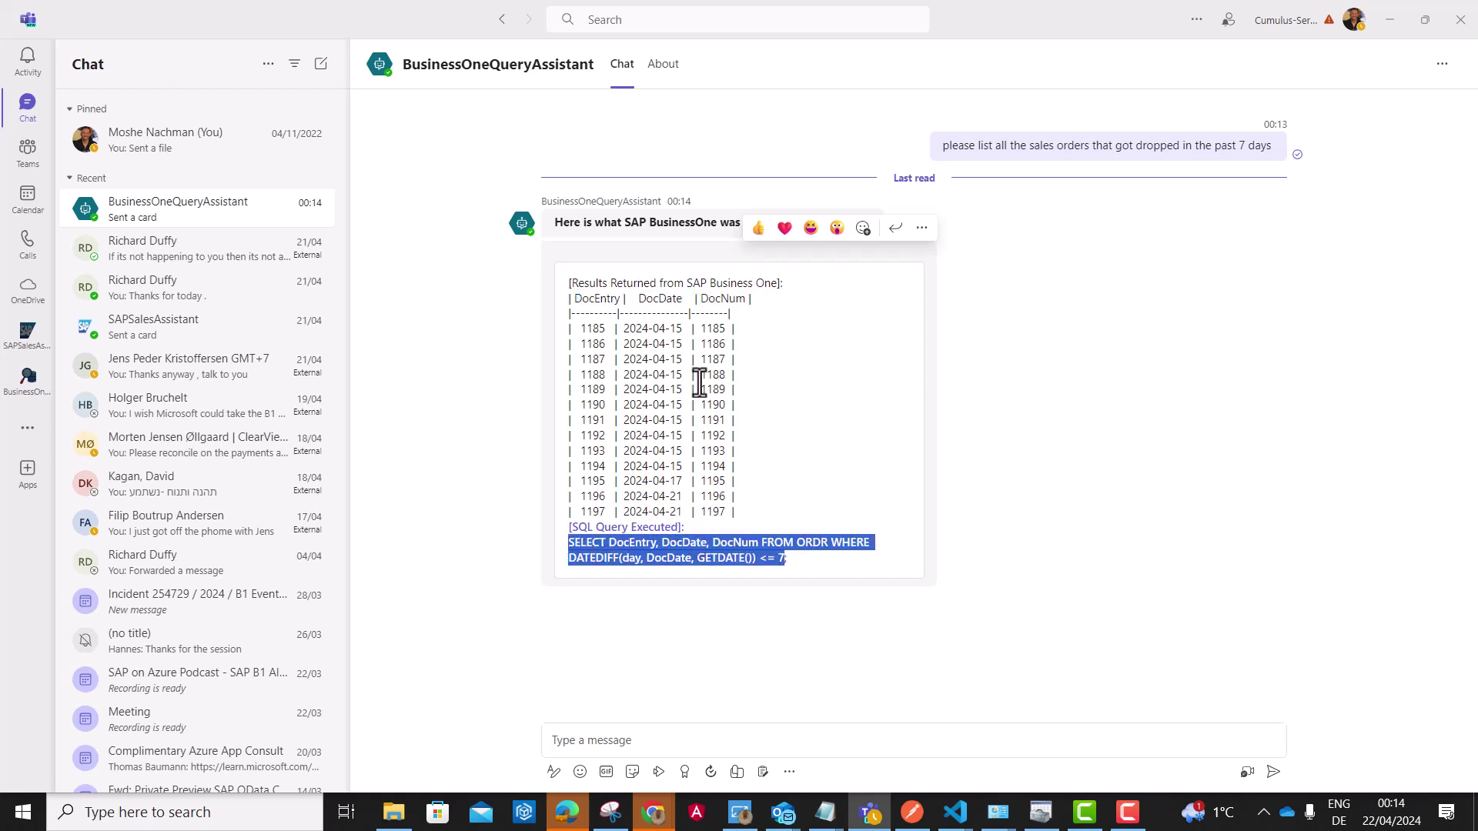
right_click(667, 548)
click(689, 533)
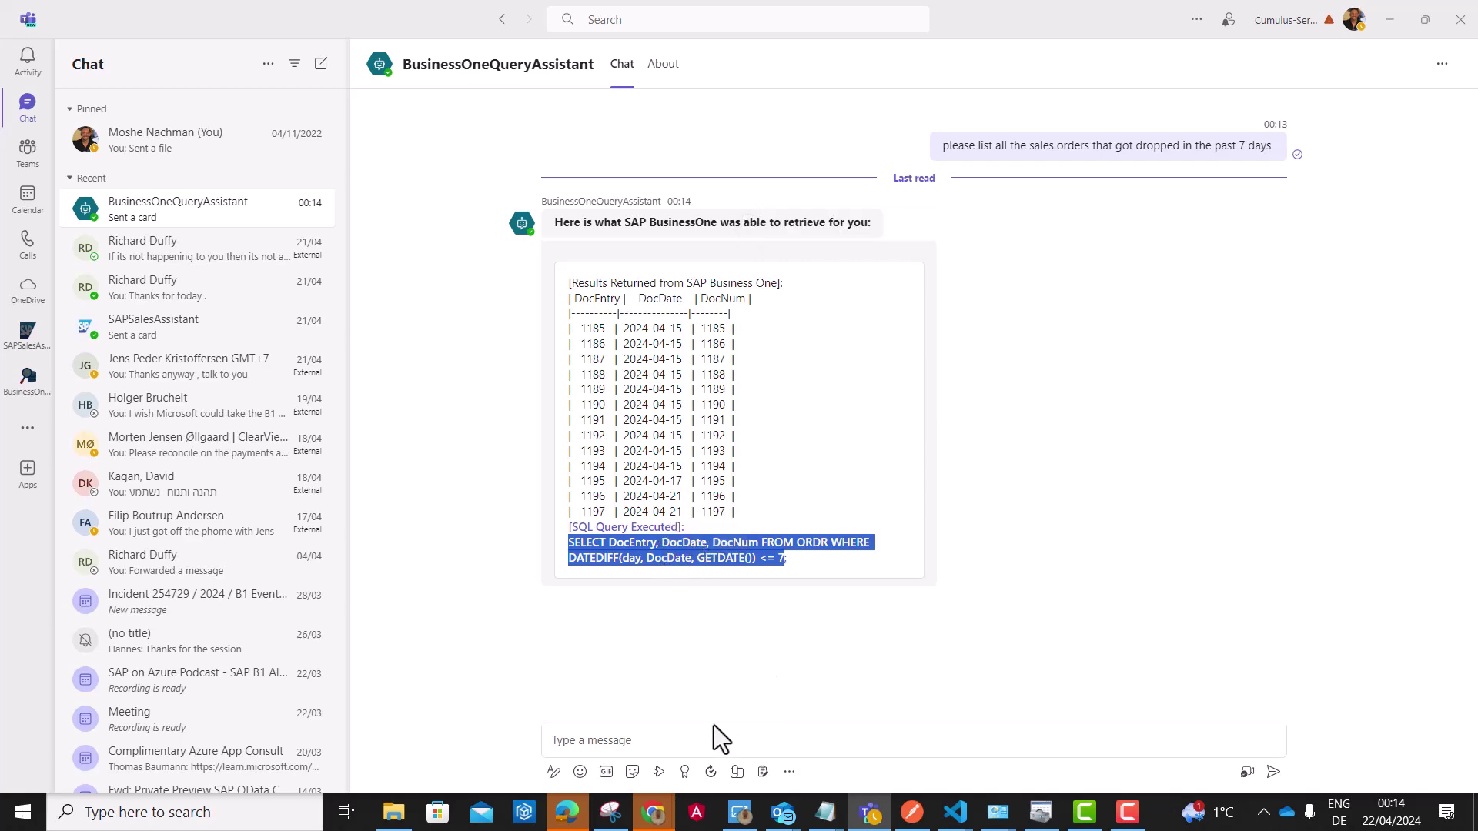
Step: Switch to the SAP Business One remote session in Chrome, replace the Query Preview statement with the copied SQL query and execute it
click(654, 814)
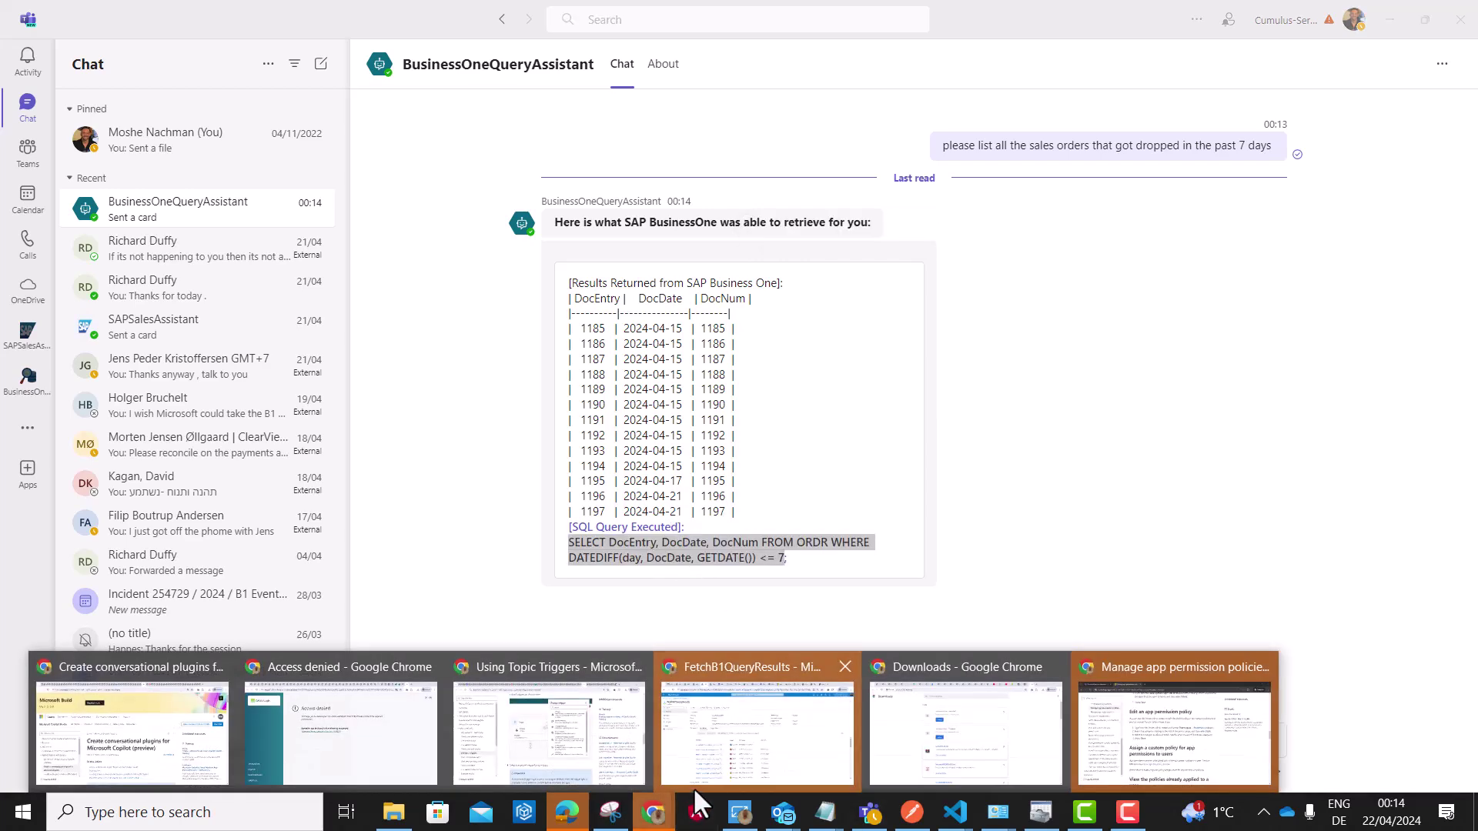
click(722, 728)
click(1039, 18)
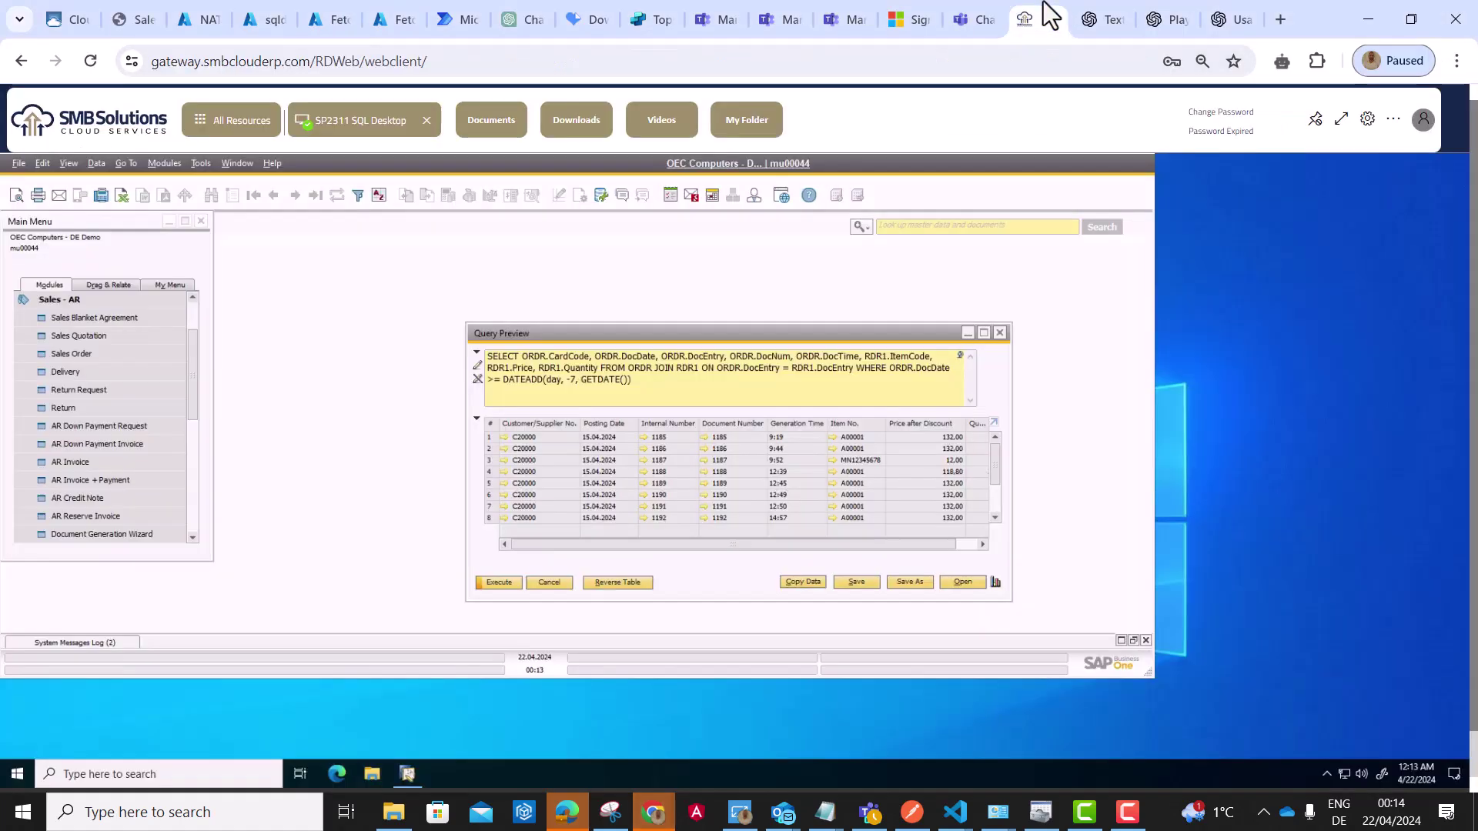
drag(670, 375, 452, 343)
key(ctrl+v)
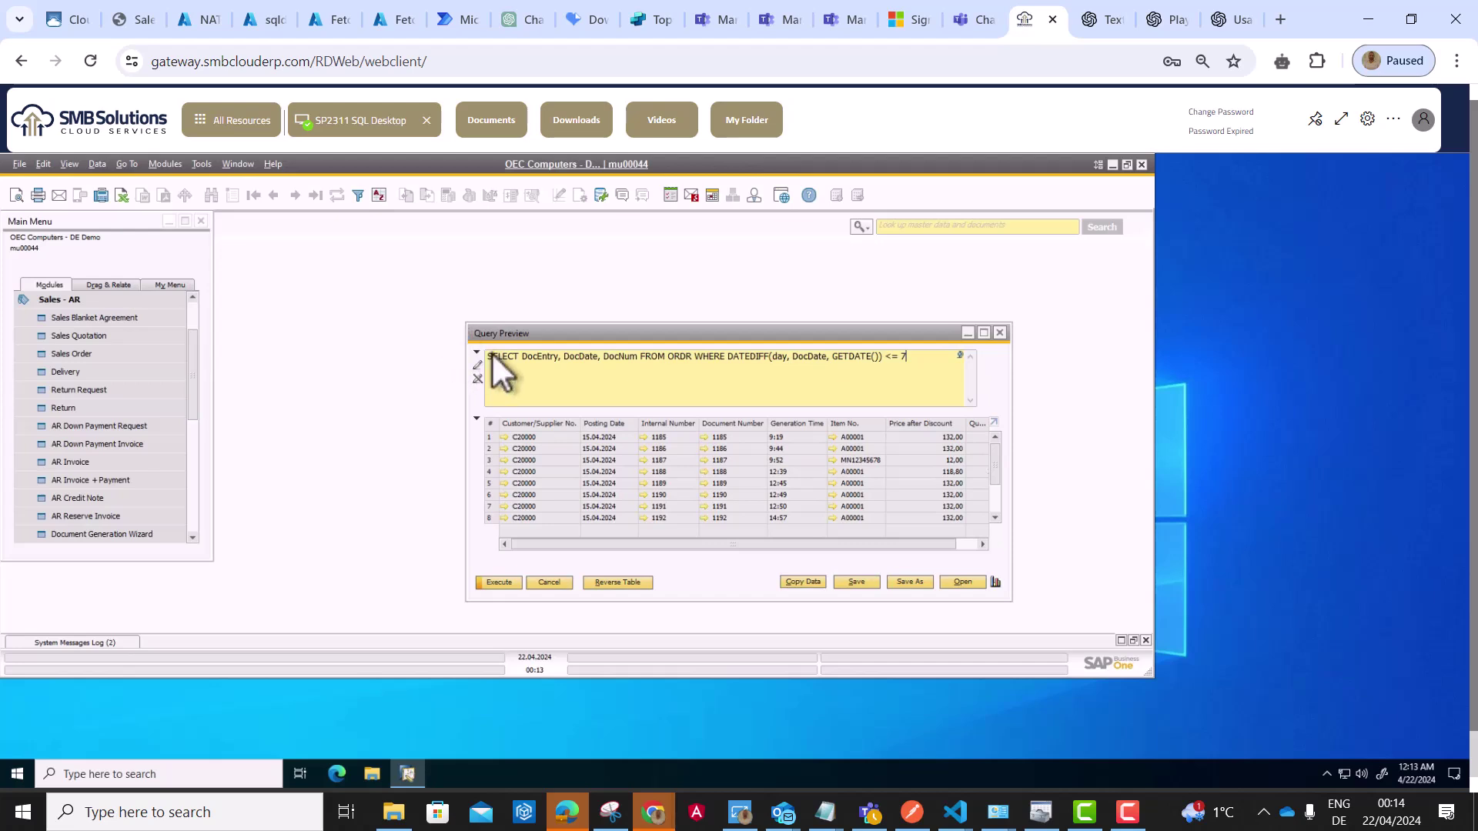
click(499, 583)
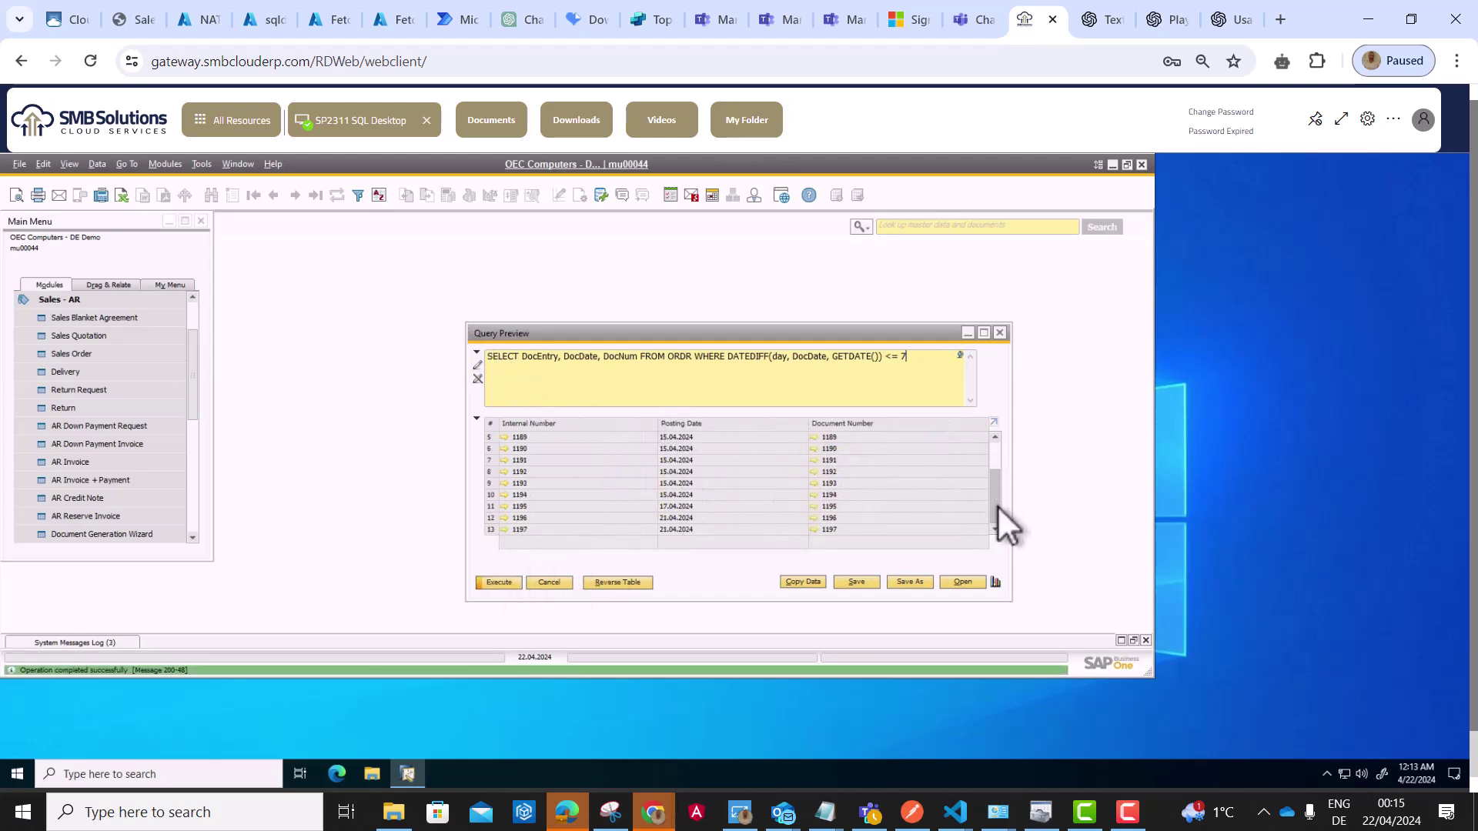
scroll(990, 443, up, 1)
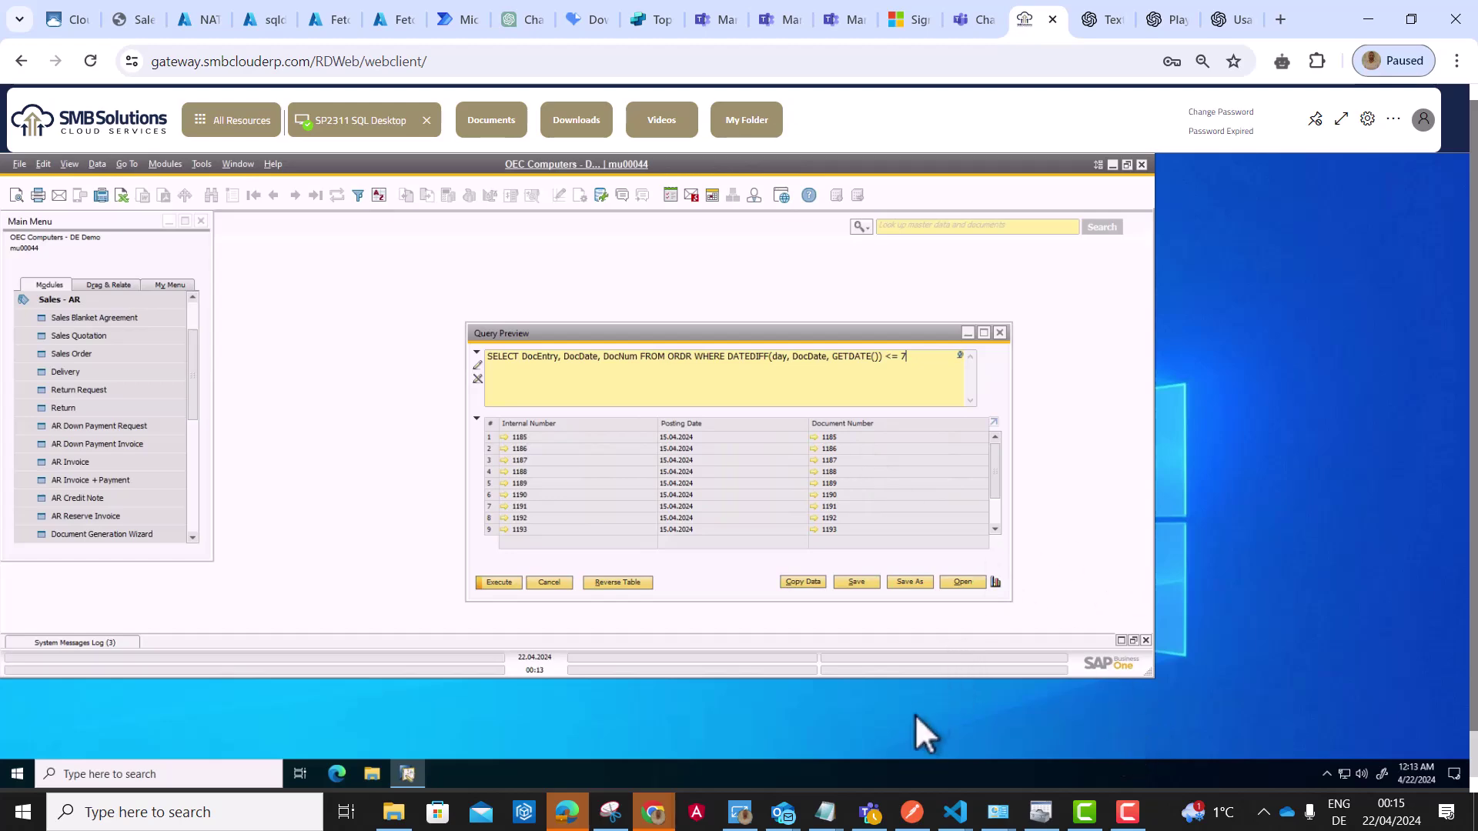
Step: Return to the BusinessOneQueryAssistant chat in Teams and compare its listed orders and SQL query with the executed results
click(870, 814)
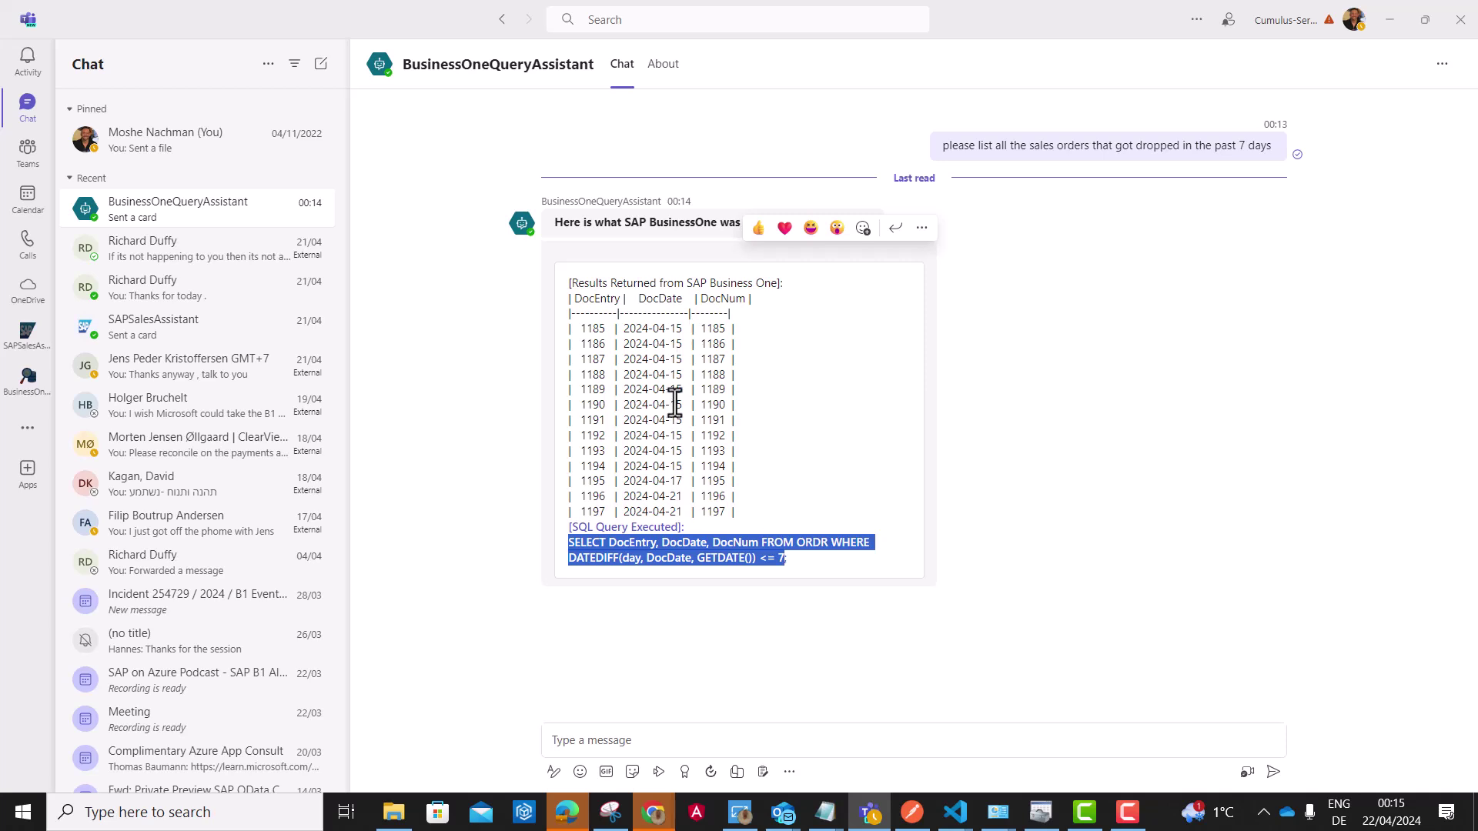
click(785, 468)
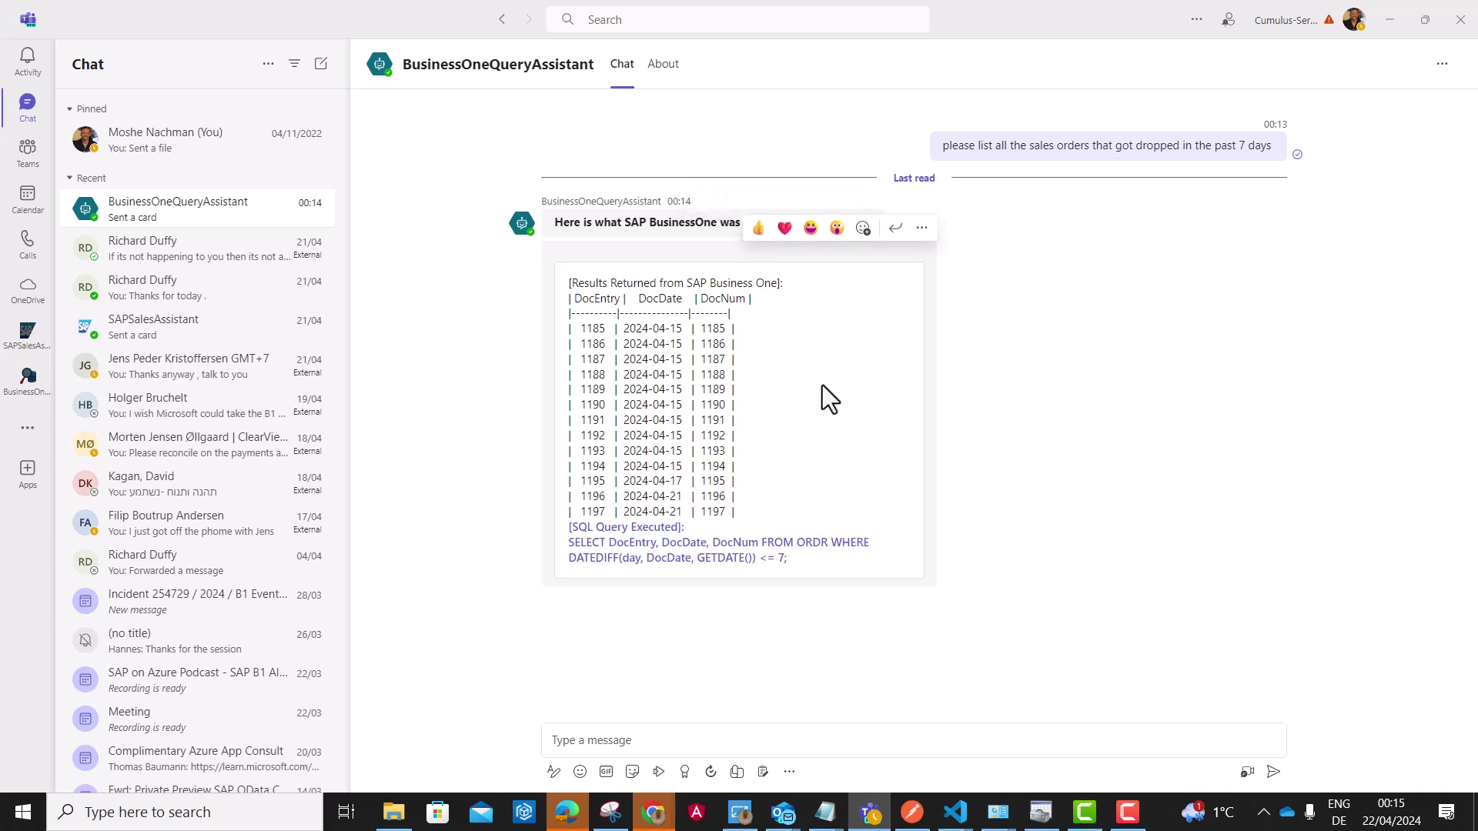
drag(786, 557, 564, 543)
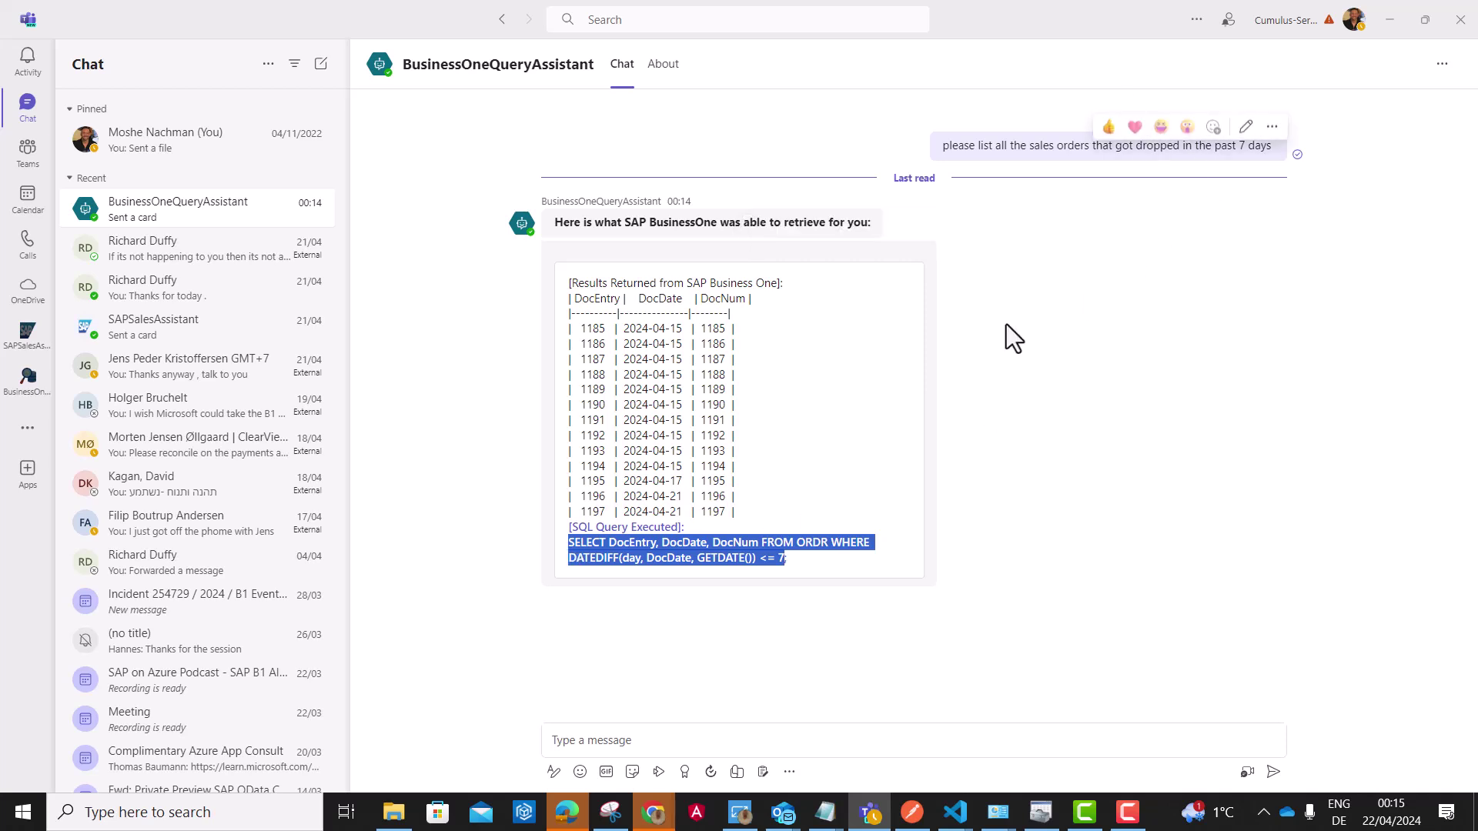
Step: Send the assistant "thank you ! please also pull the total amount of the sales orders dropped in the past 7 days"
click(647, 741)
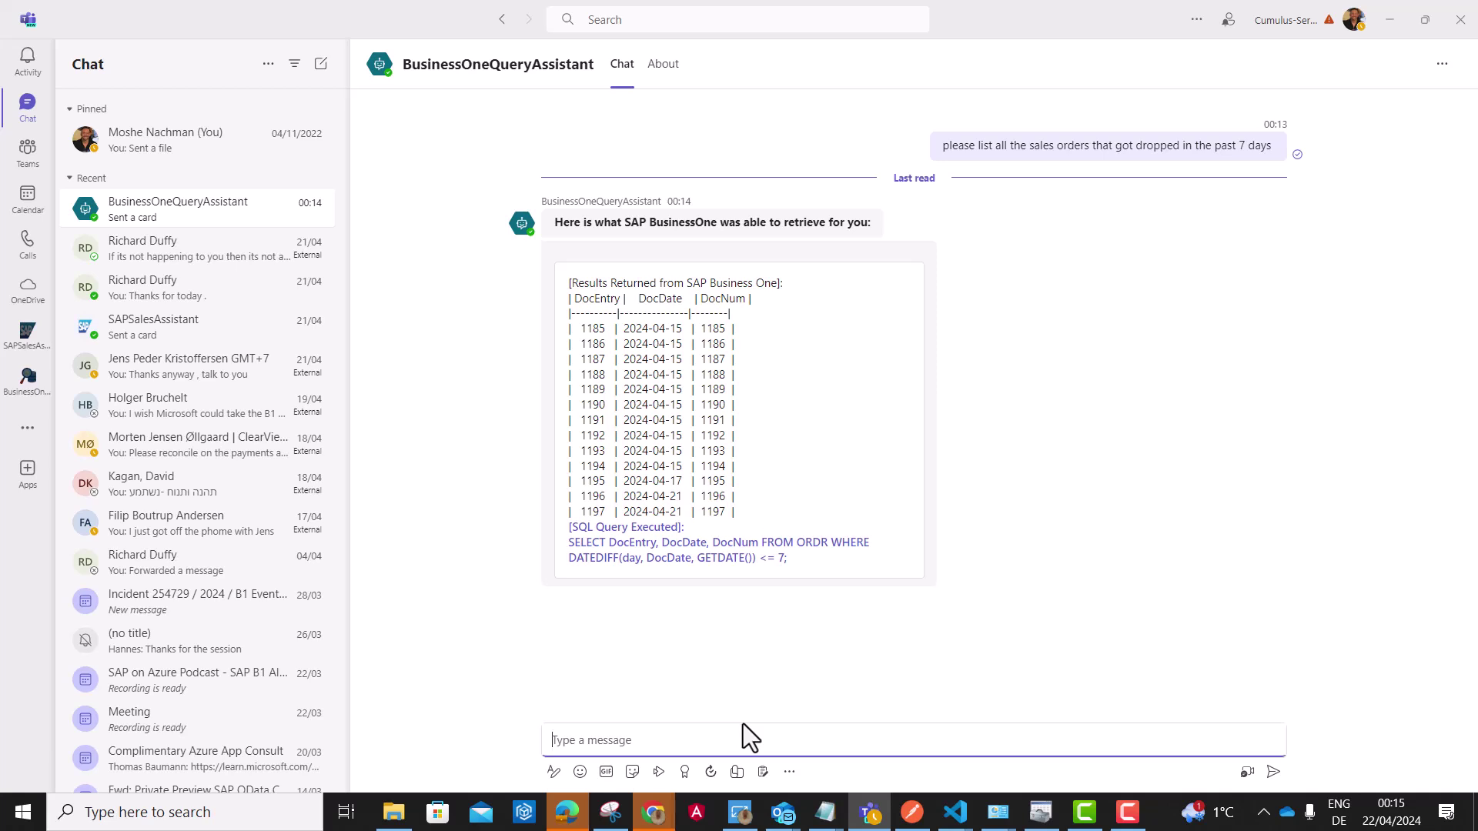
text(thank you ! please also pull the total amount of the sale)
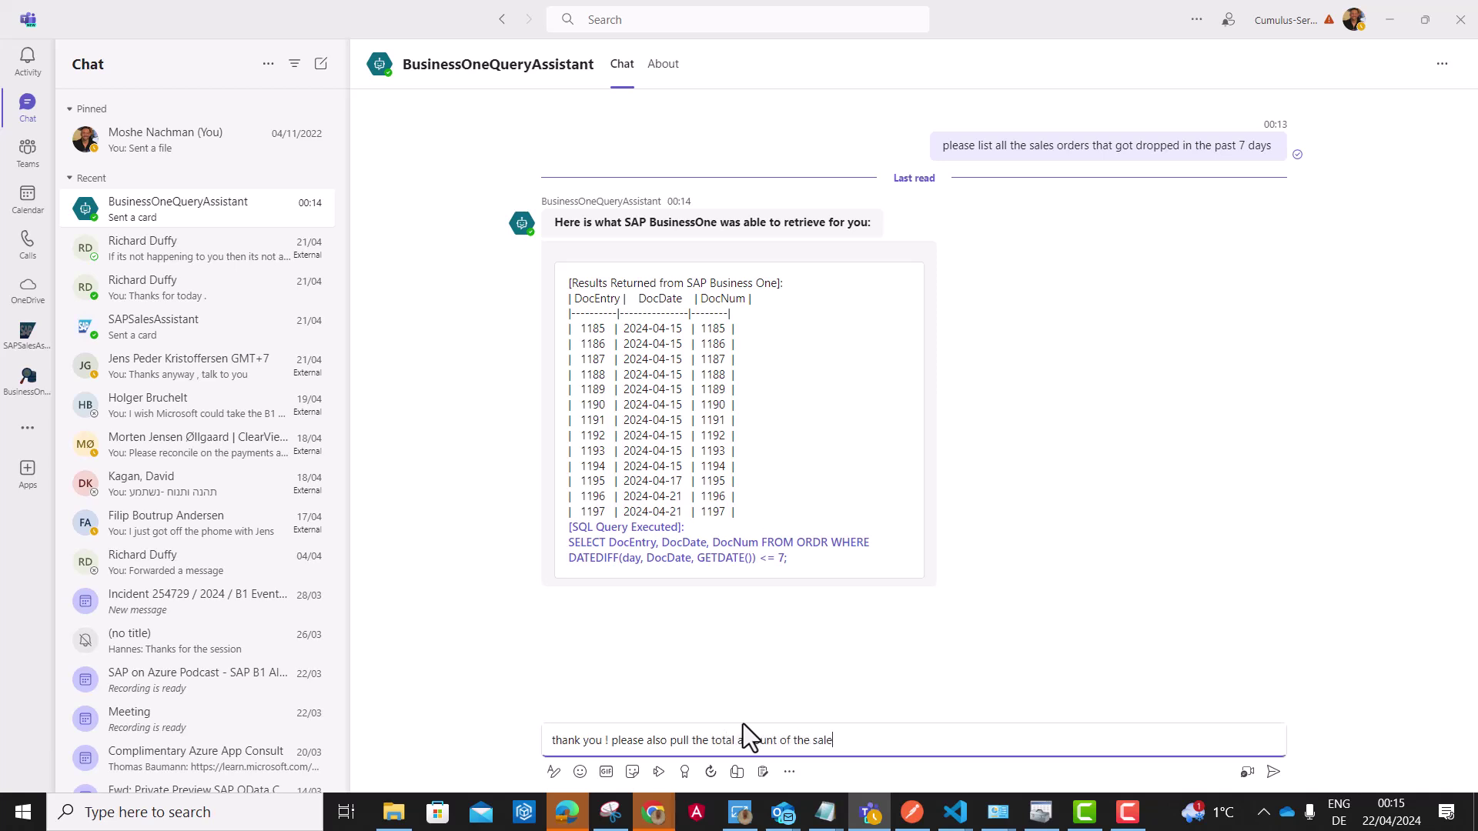
text(s orders dropped in the past 7 days)
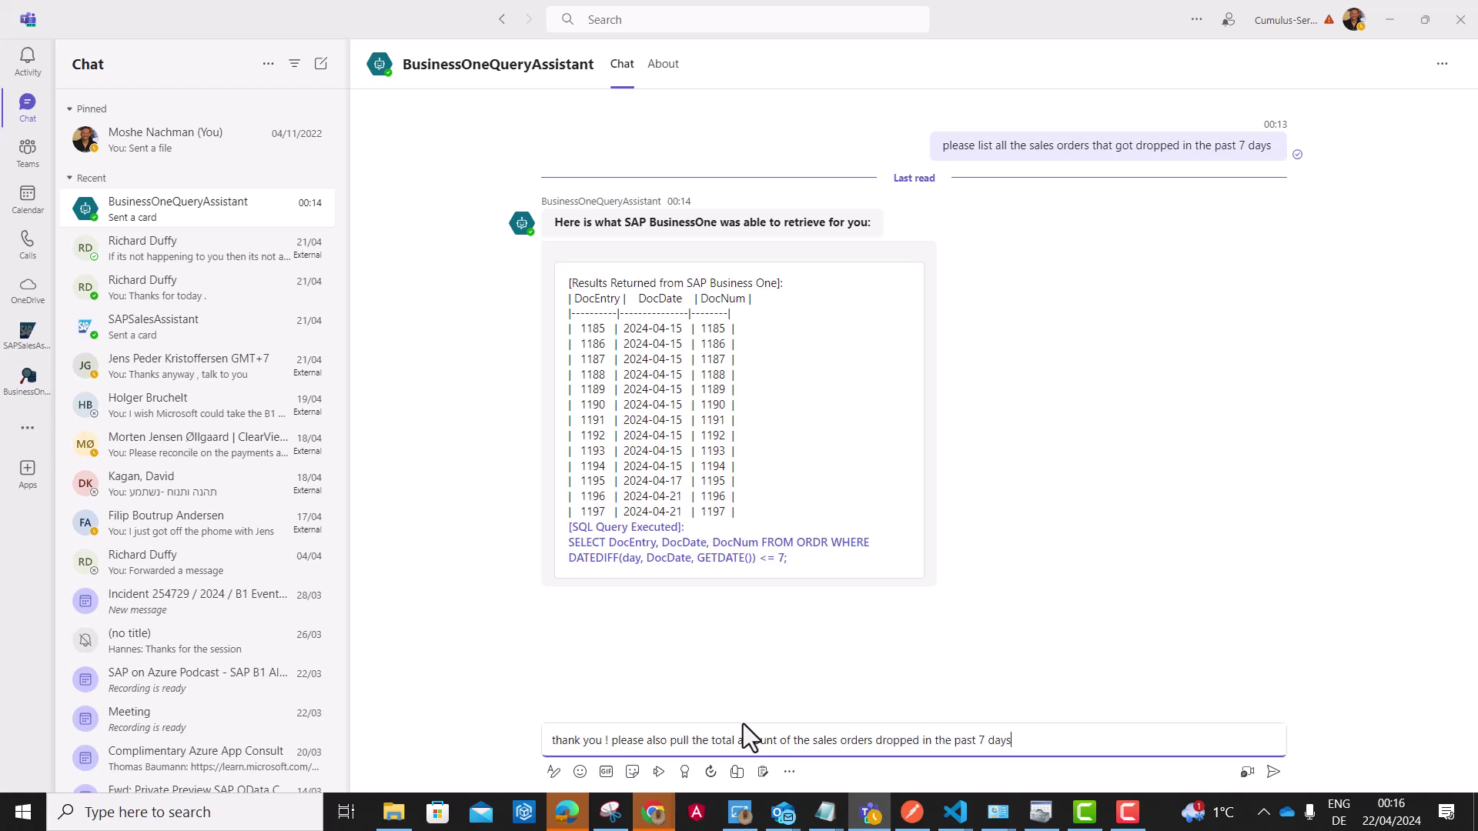
key(Return)
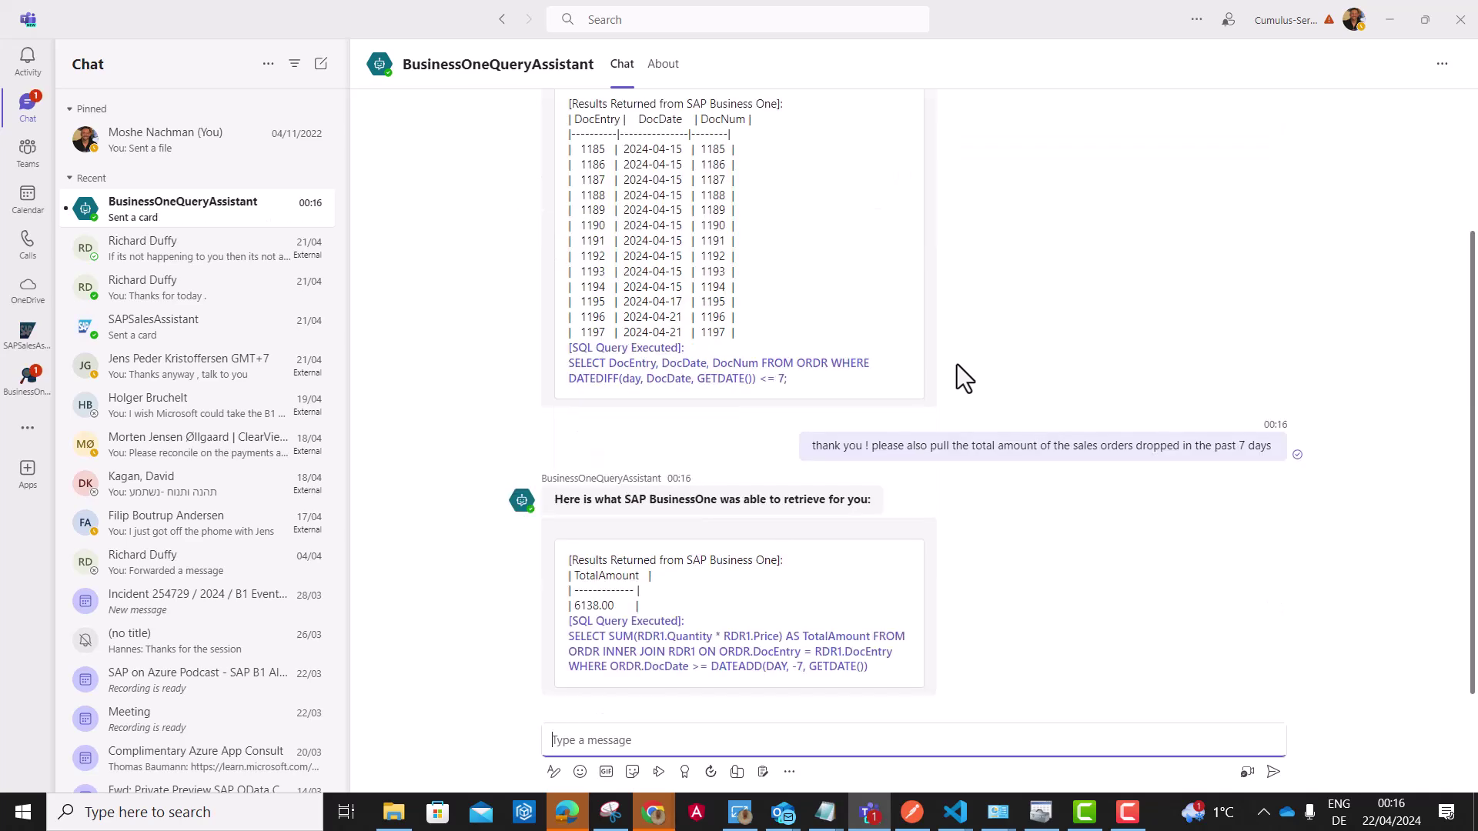
Step: Examine the TotalAmount result in the assistant's reply and copy the executed SQL query beneath it
double_click(594, 605)
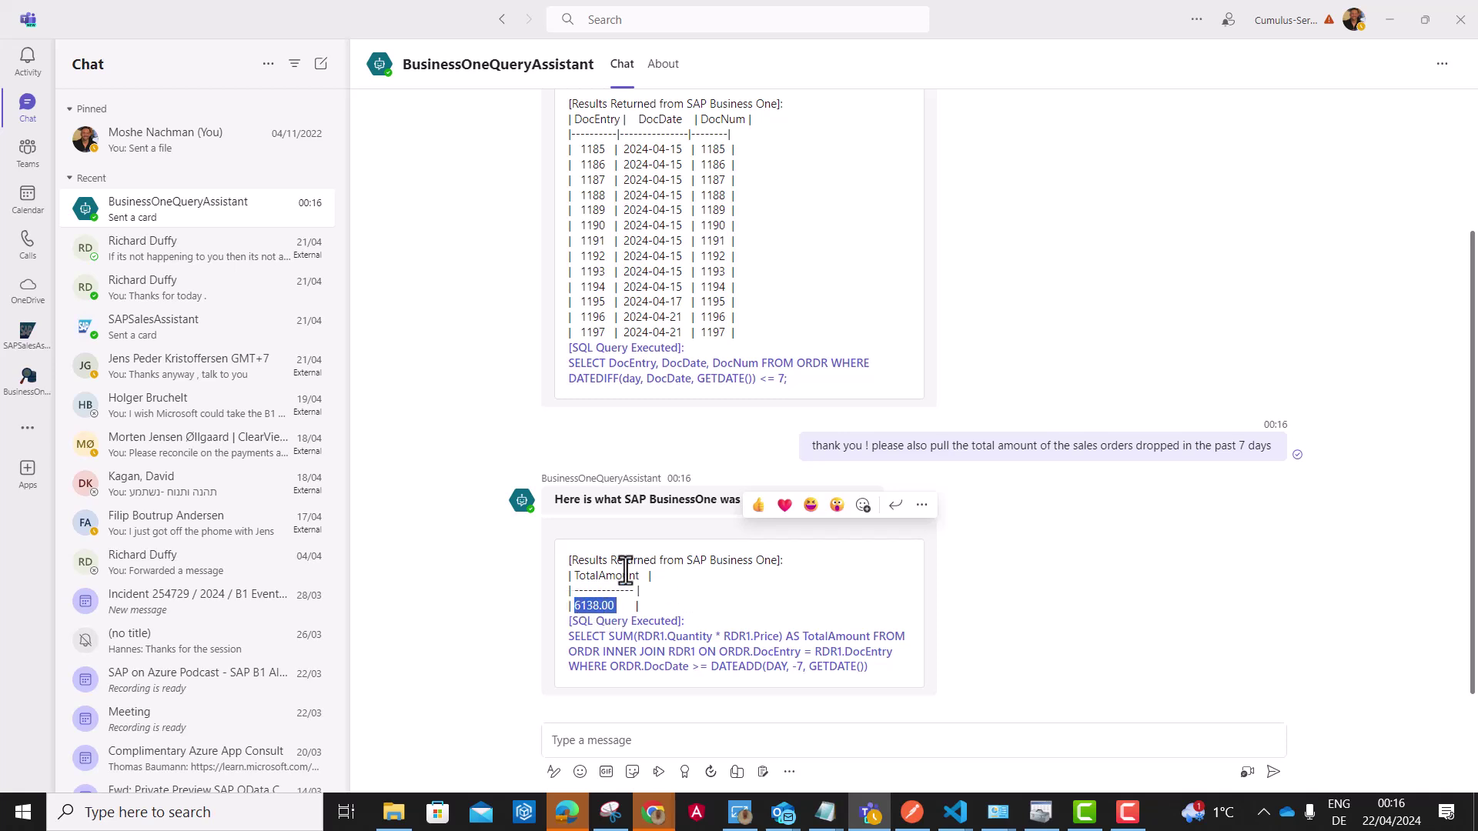
drag(640, 577, 569, 588)
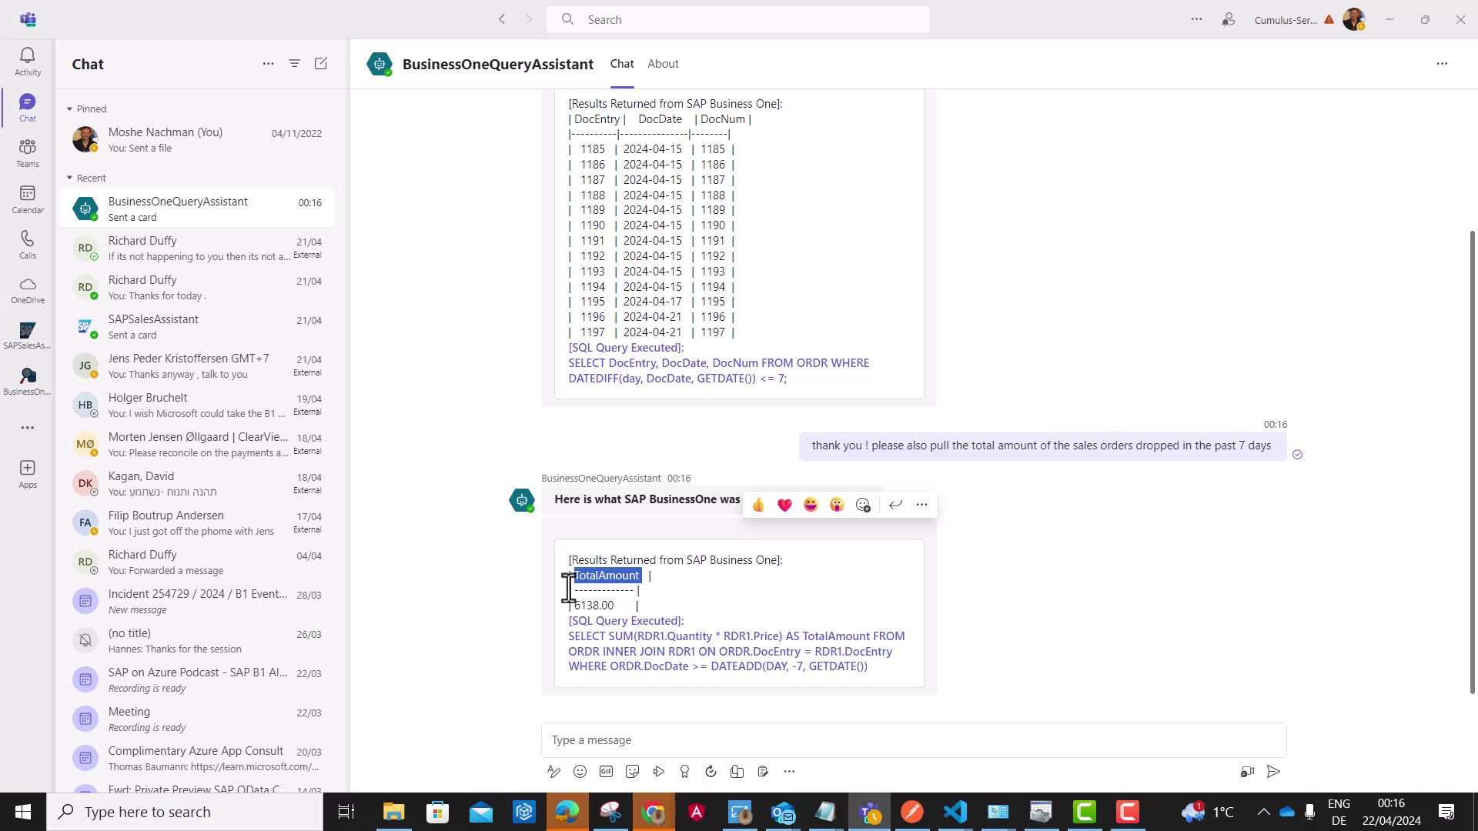
click(642, 577)
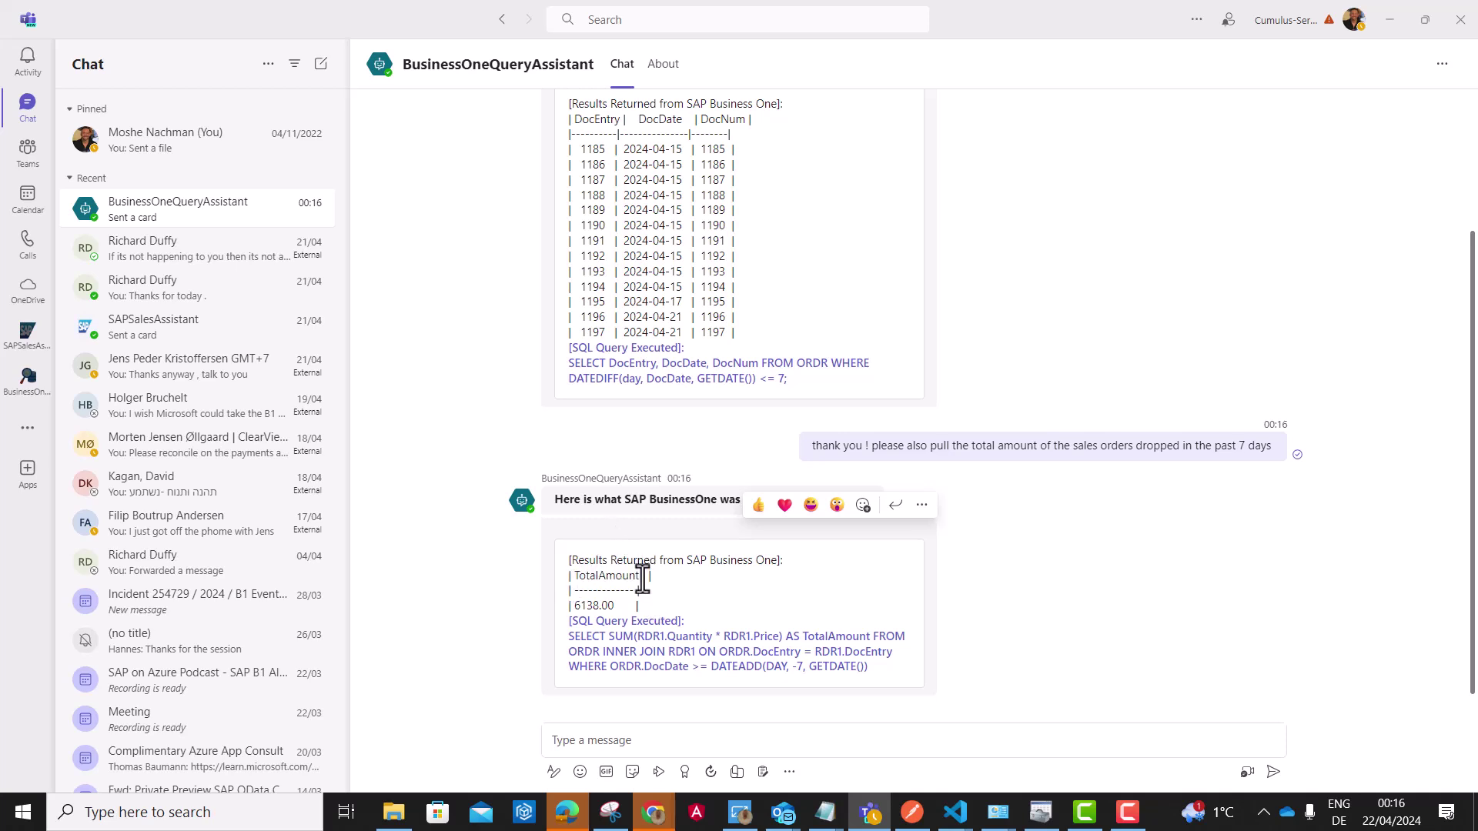
drag(627, 608, 569, 606)
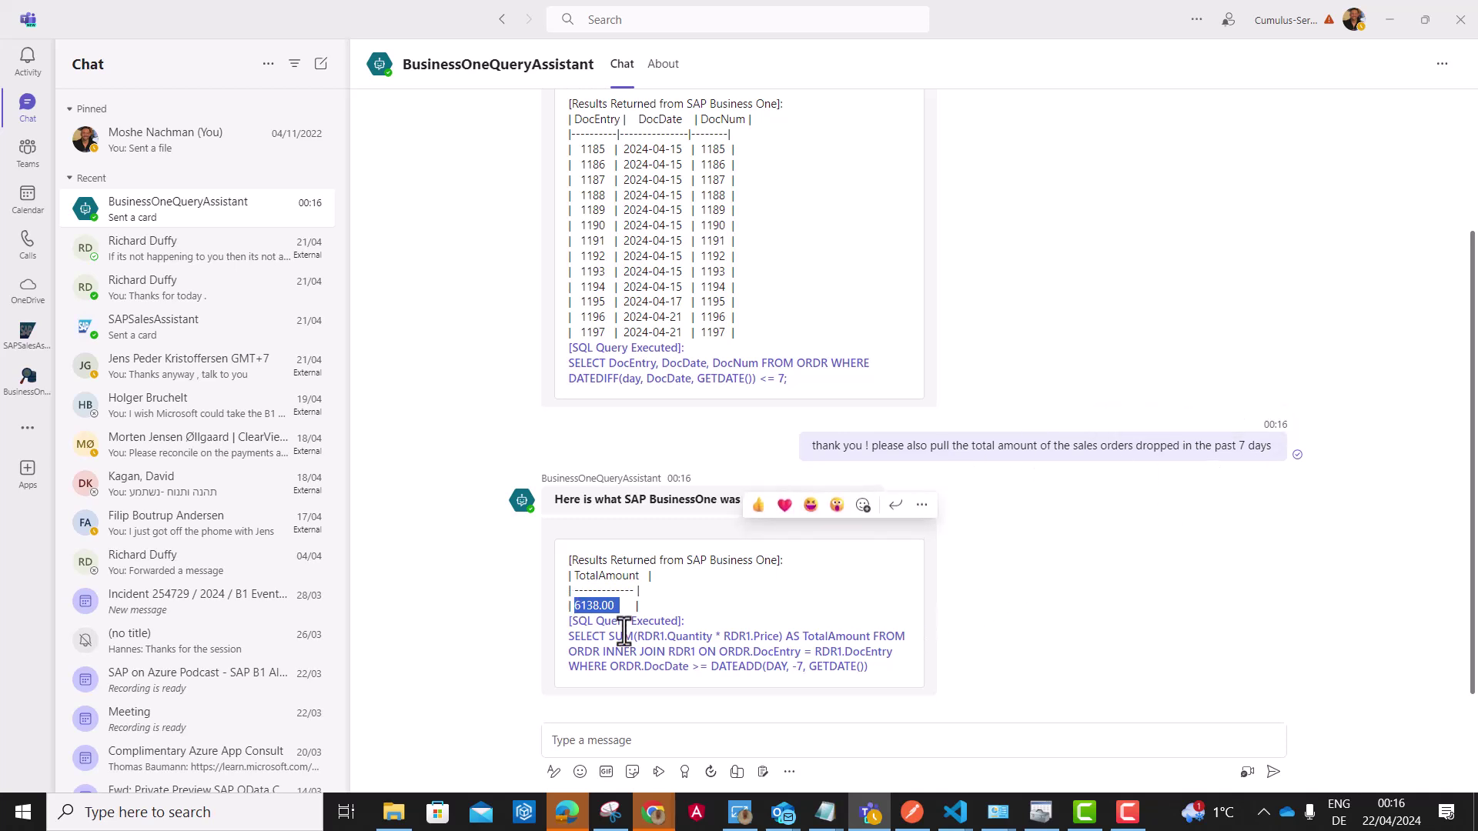
drag(870, 667, 568, 641)
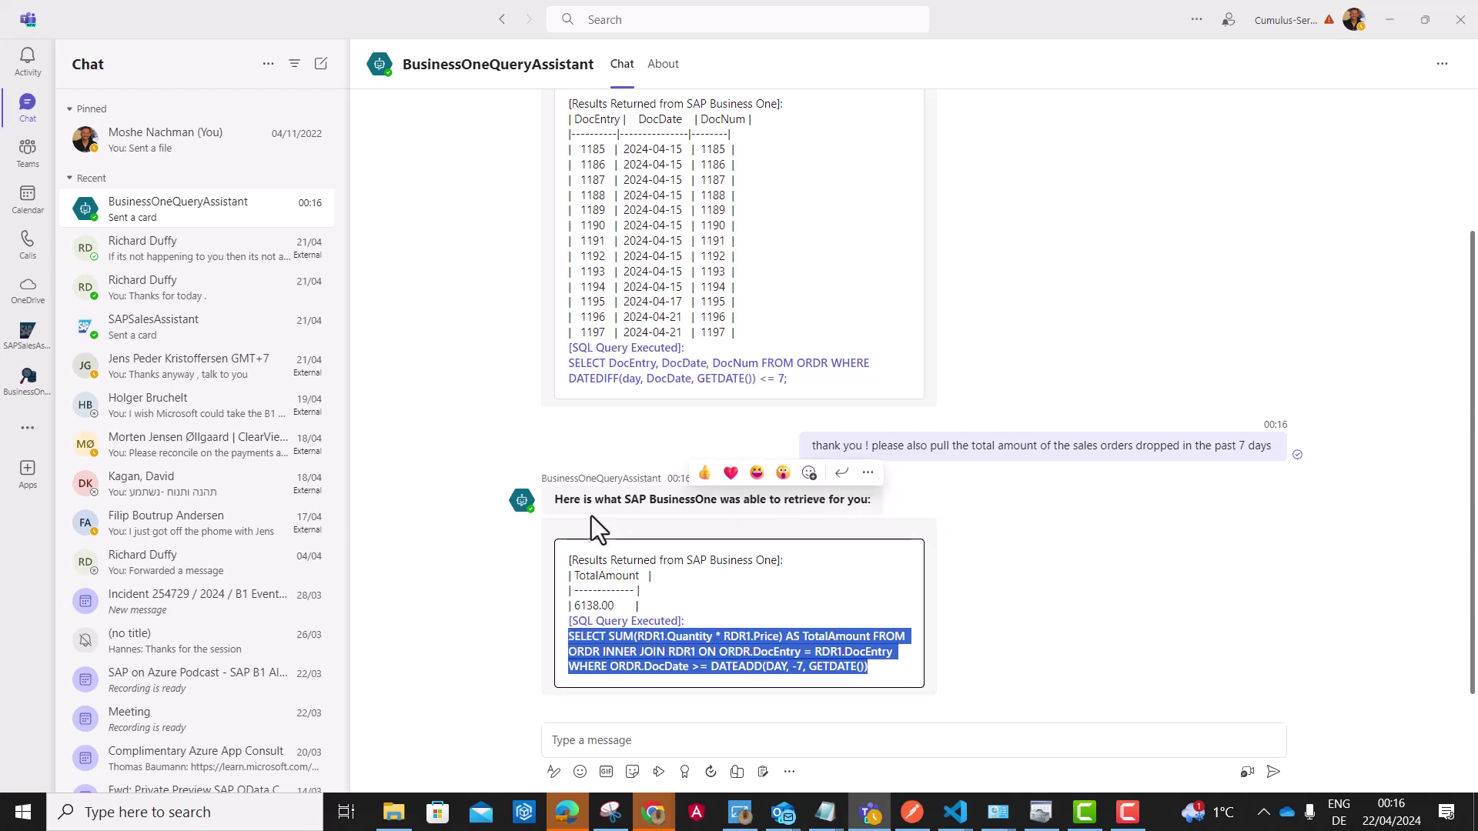
Step: Switch to the SAP Business One remote session in Chrome, replace the Query Preview statement with the copied total-amount query, execute it and review it
key(alt+Tab)
drag(920, 362, 437, 366)
key(ctrl+v)
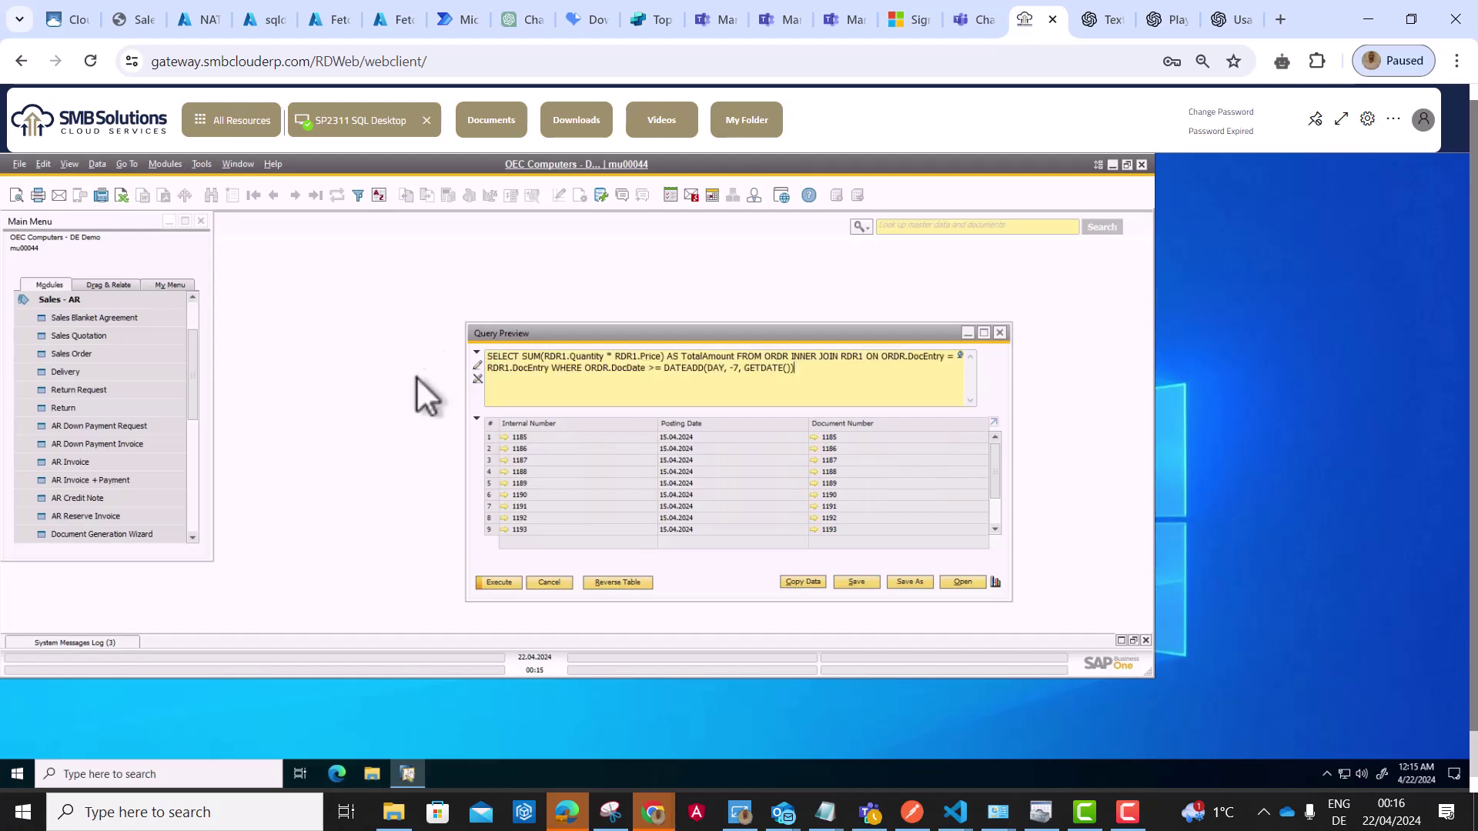
click(499, 582)
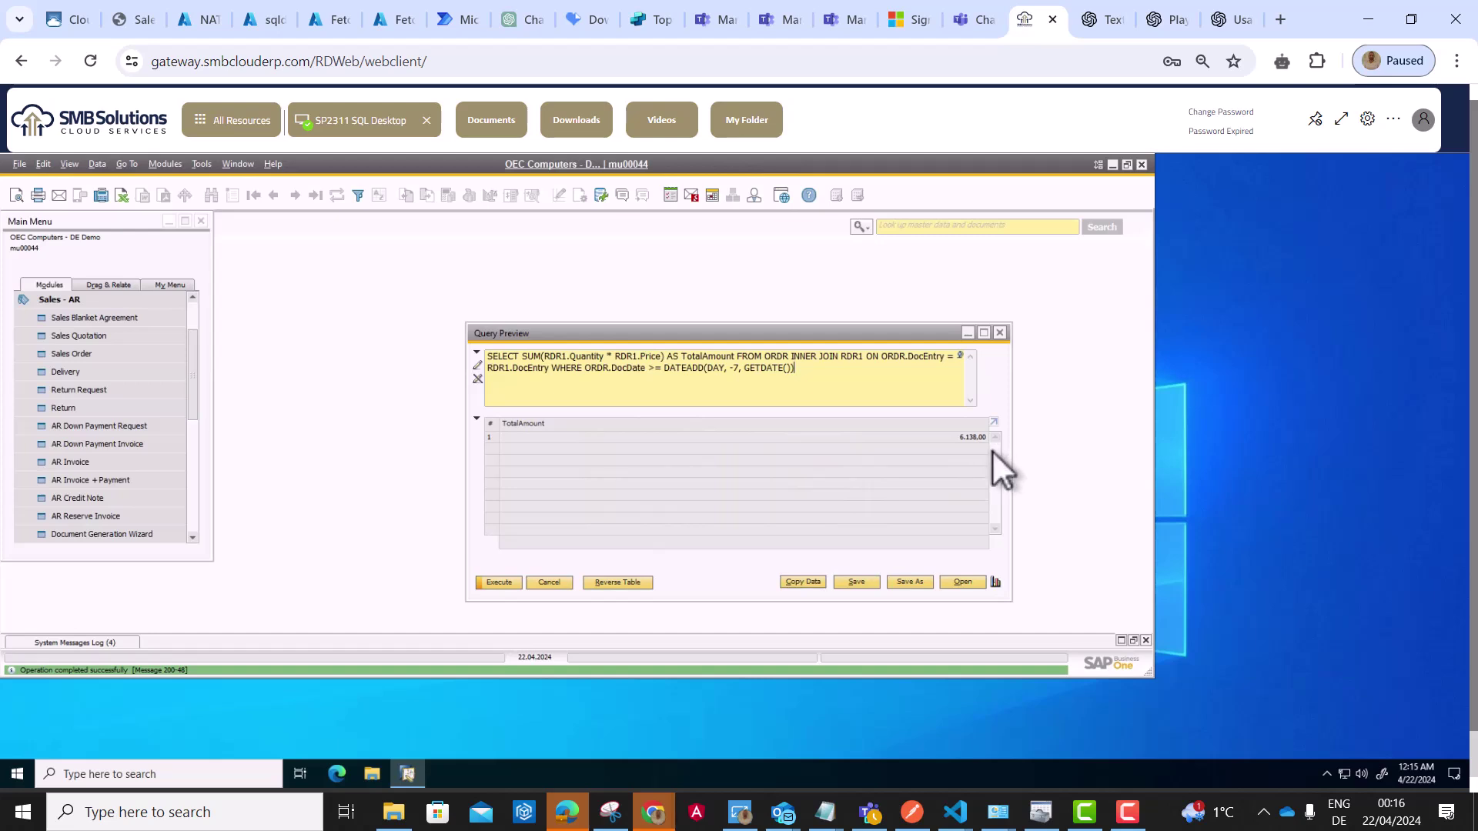
drag(850, 372, 671, 356)
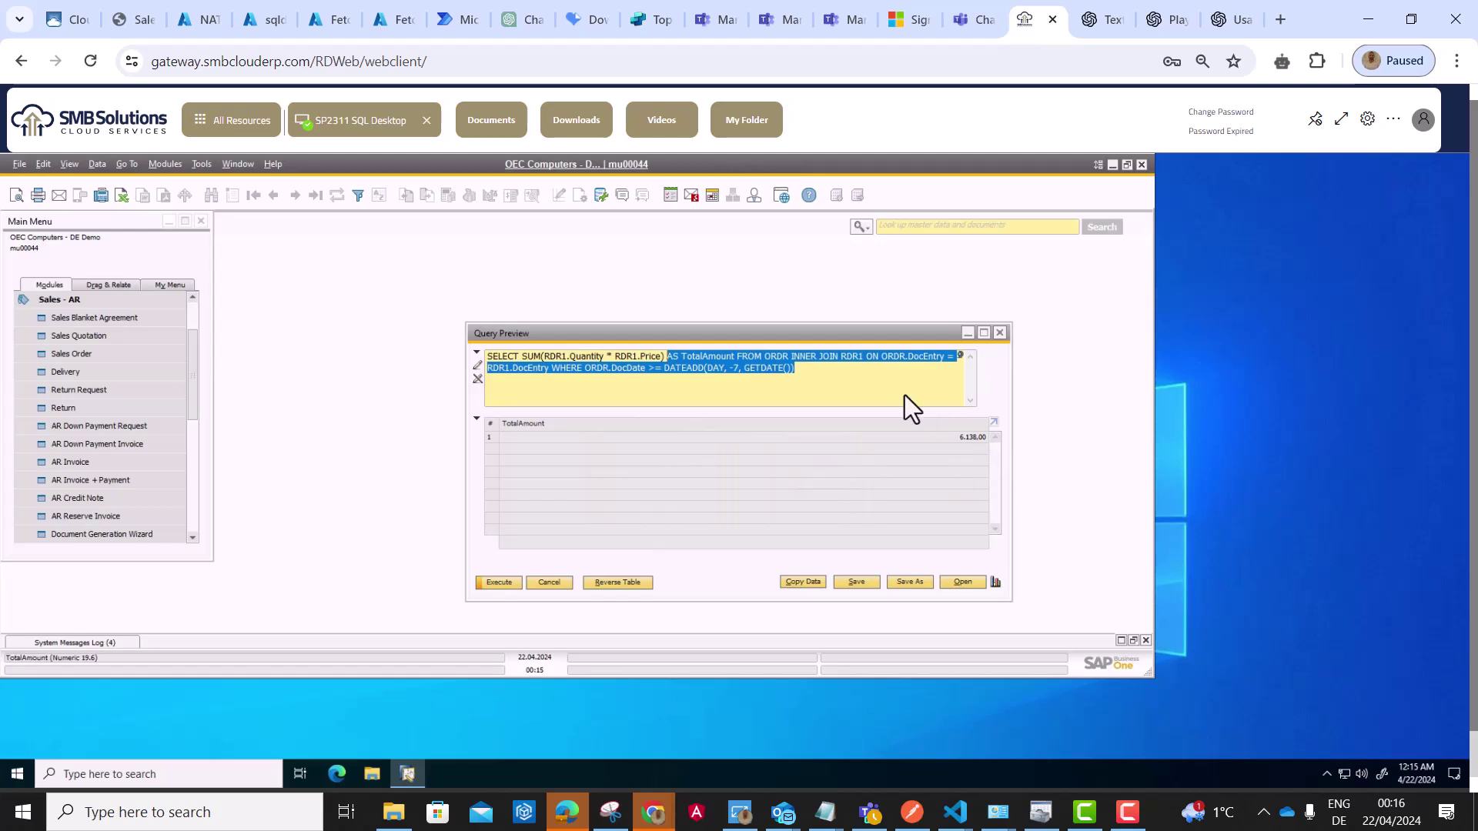
click(830, 383)
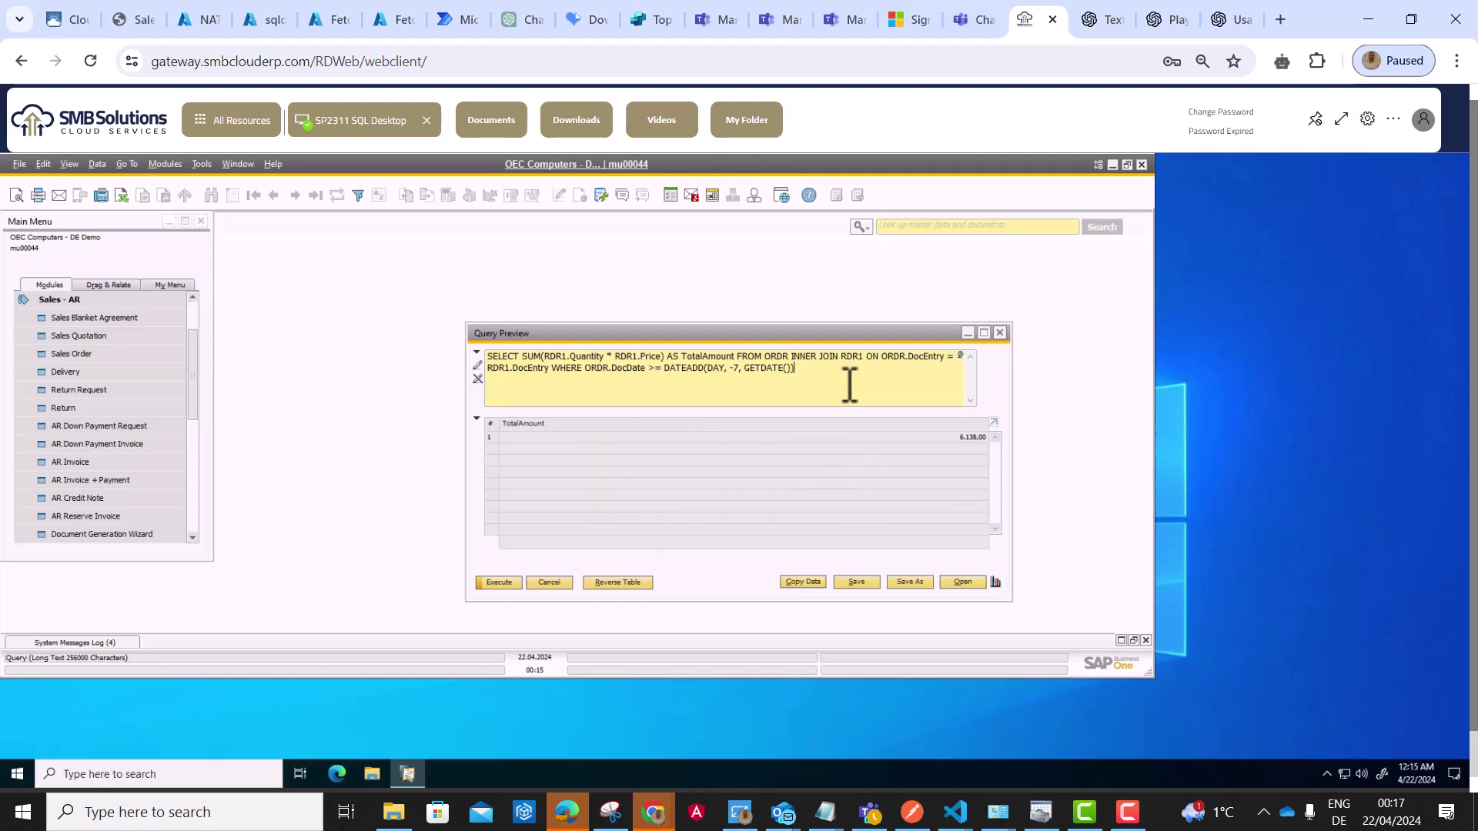
Step: In Teams, send "Wow, great! so please also pull the total amount sorted out in a descending order for the orders got dropped in the past 3 days"
key(alt+Tab)
click(696, 737)
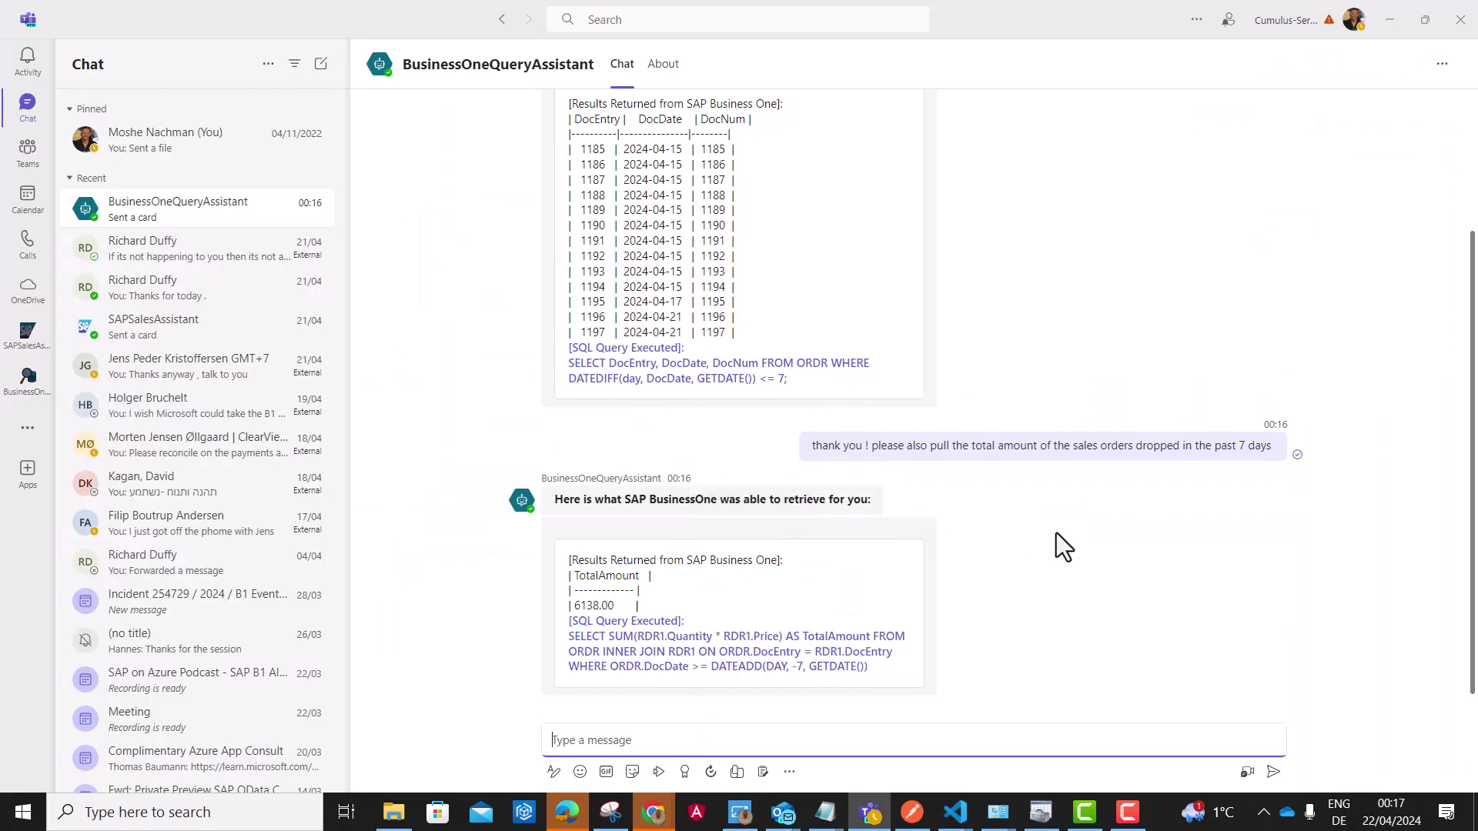
text(Wow, great! so please also pull the )
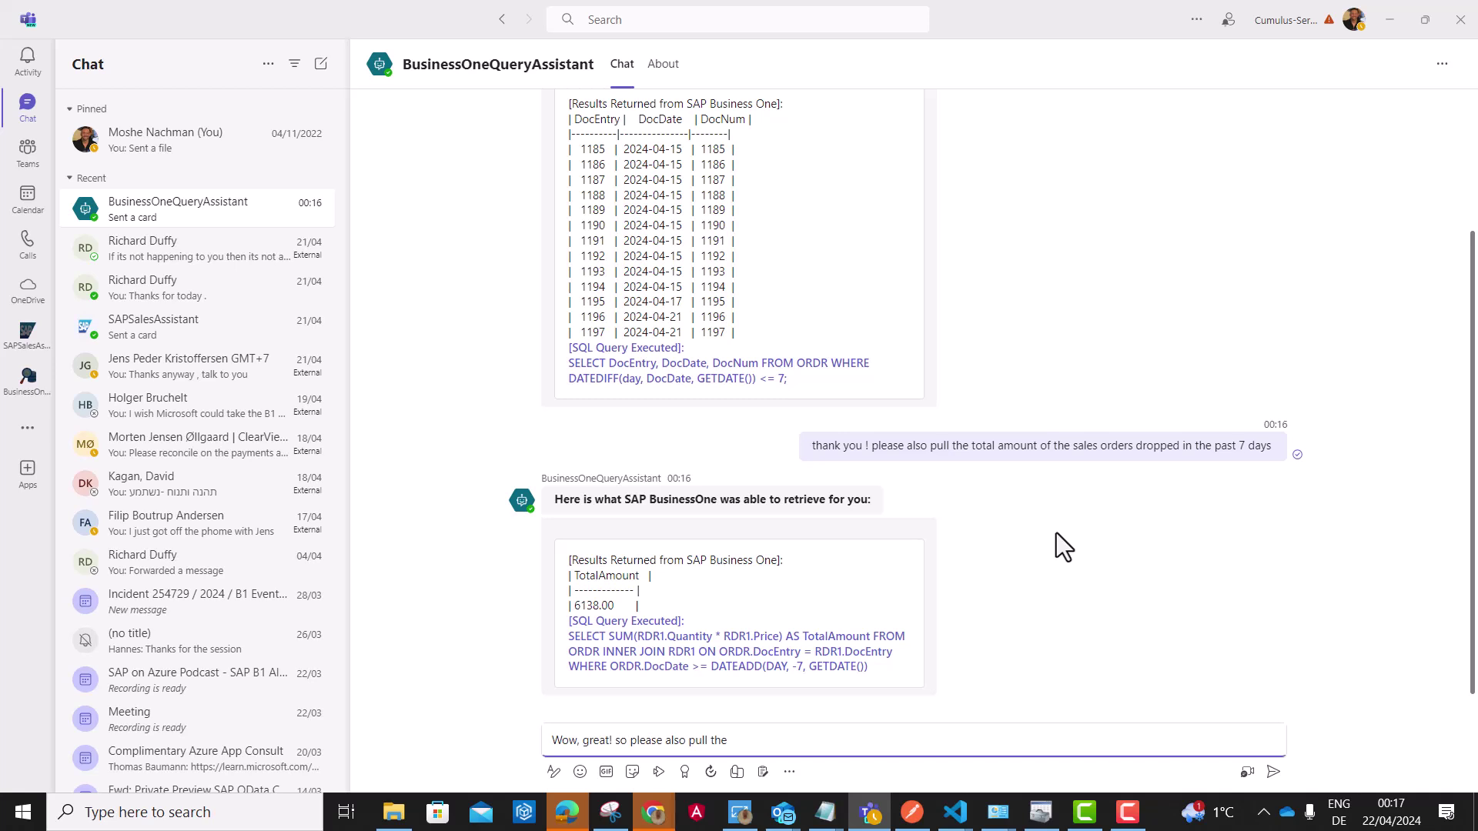
text(total amount sorted out in a desce)
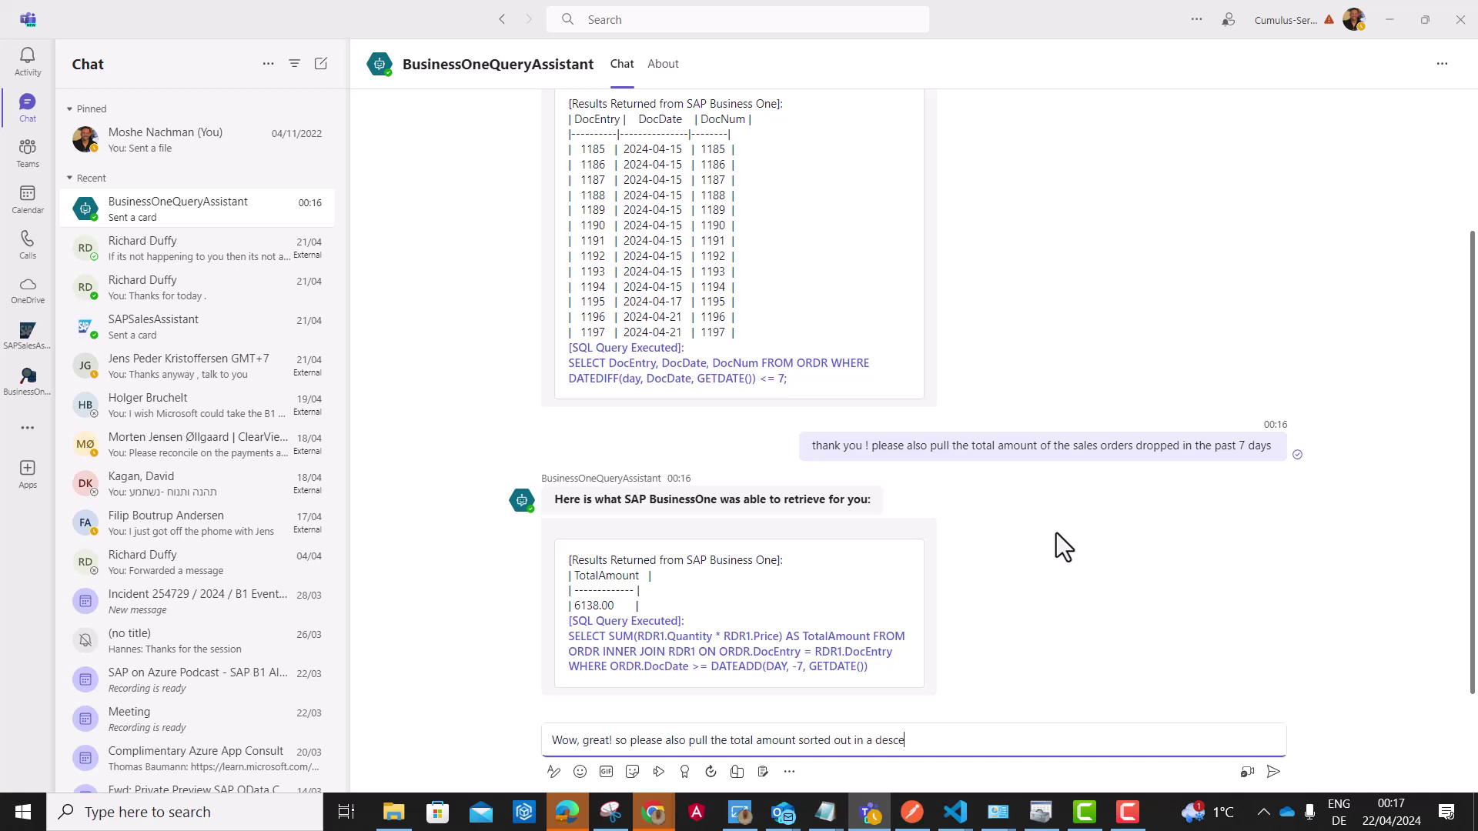
text(nding order for the orders got d)
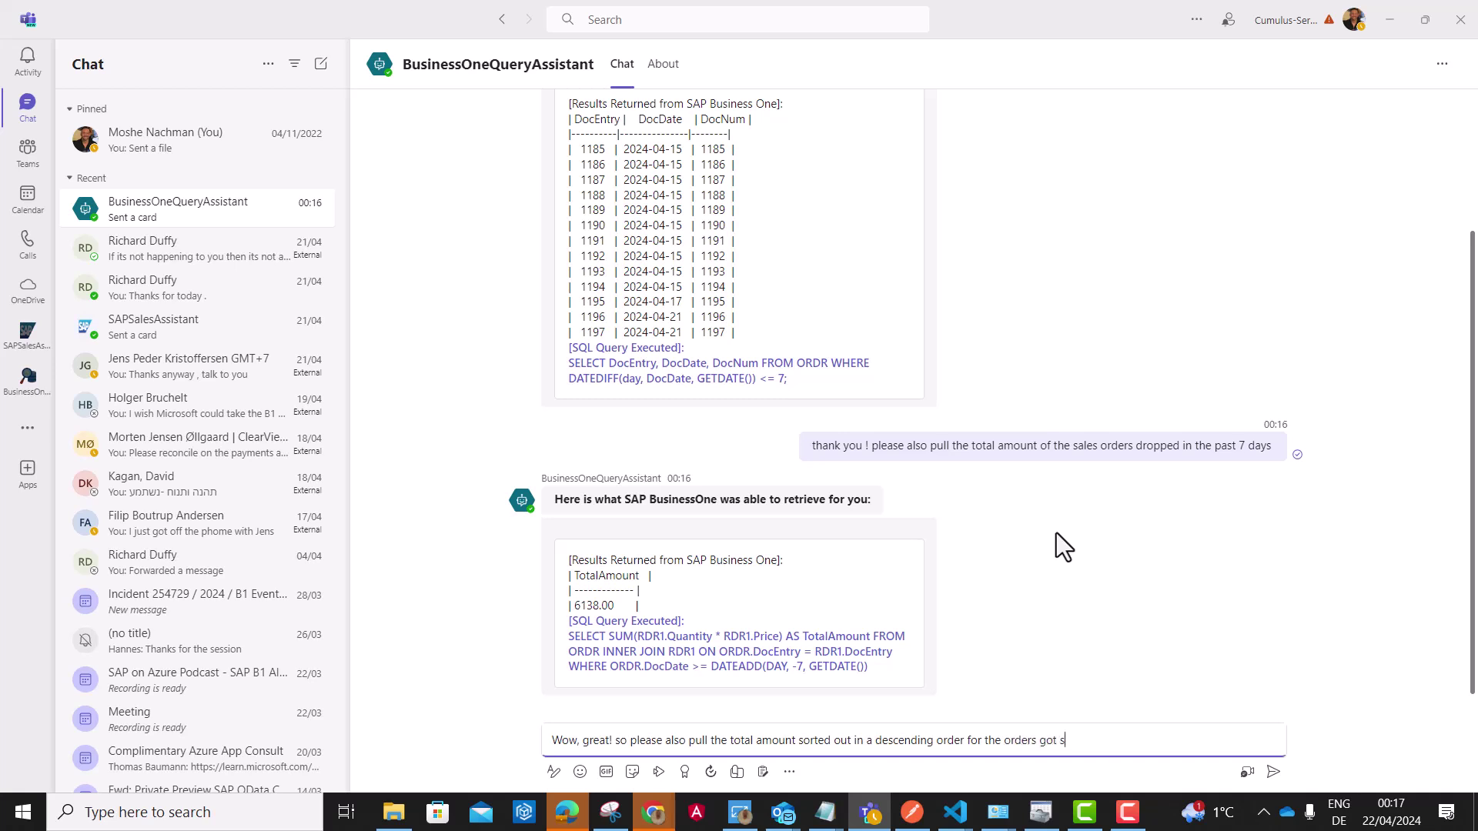
text(ropped in tha)
key(BackSpace)
text(e past 3 days)
key(Return)
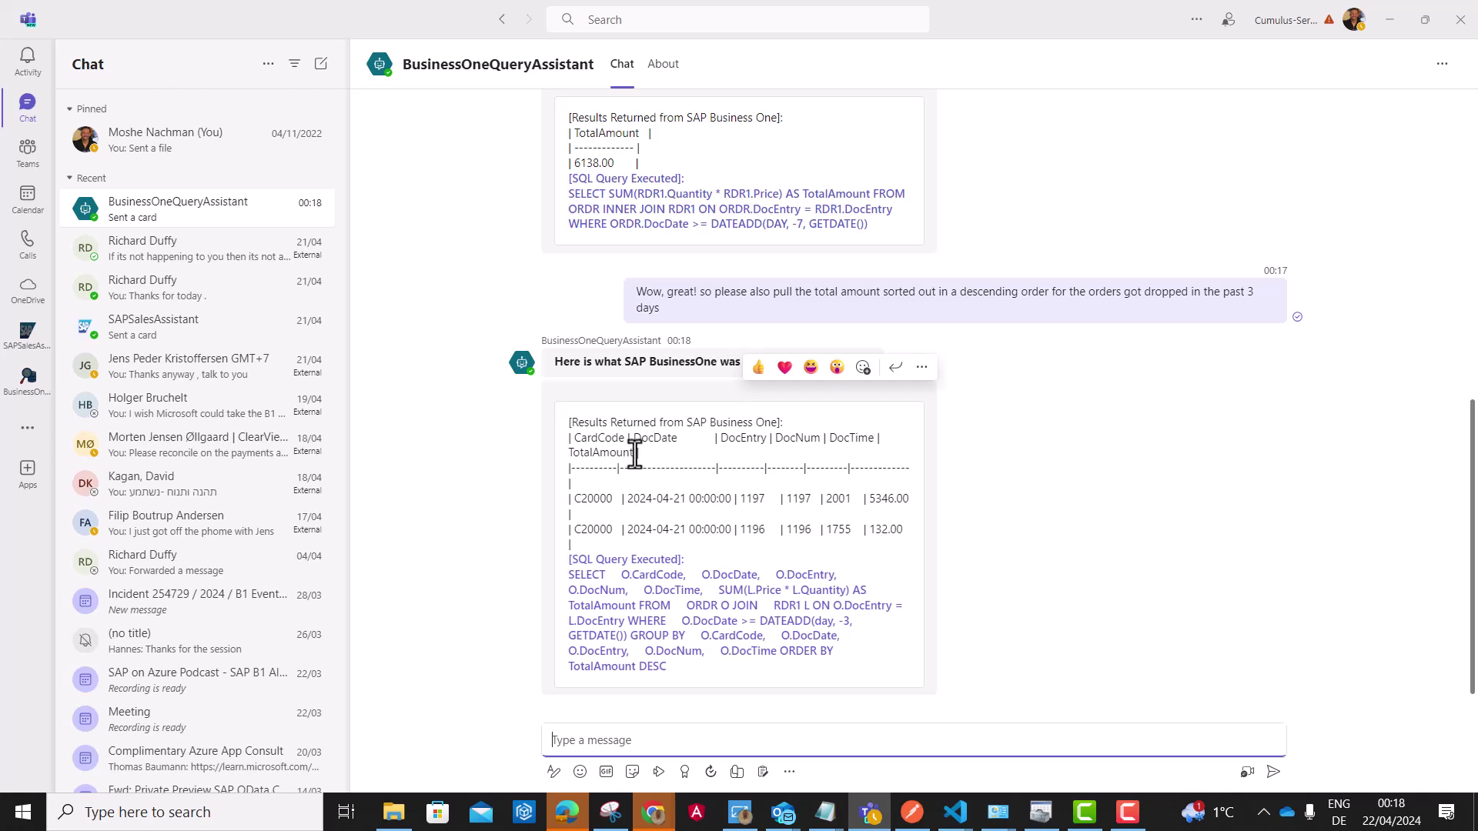
Step: Check the highest TotalAmount in the reply, switch to the SAP Business One session, close Query Preview and display the latest sales order
drag(634, 455, 565, 457)
drag(908, 499, 868, 499)
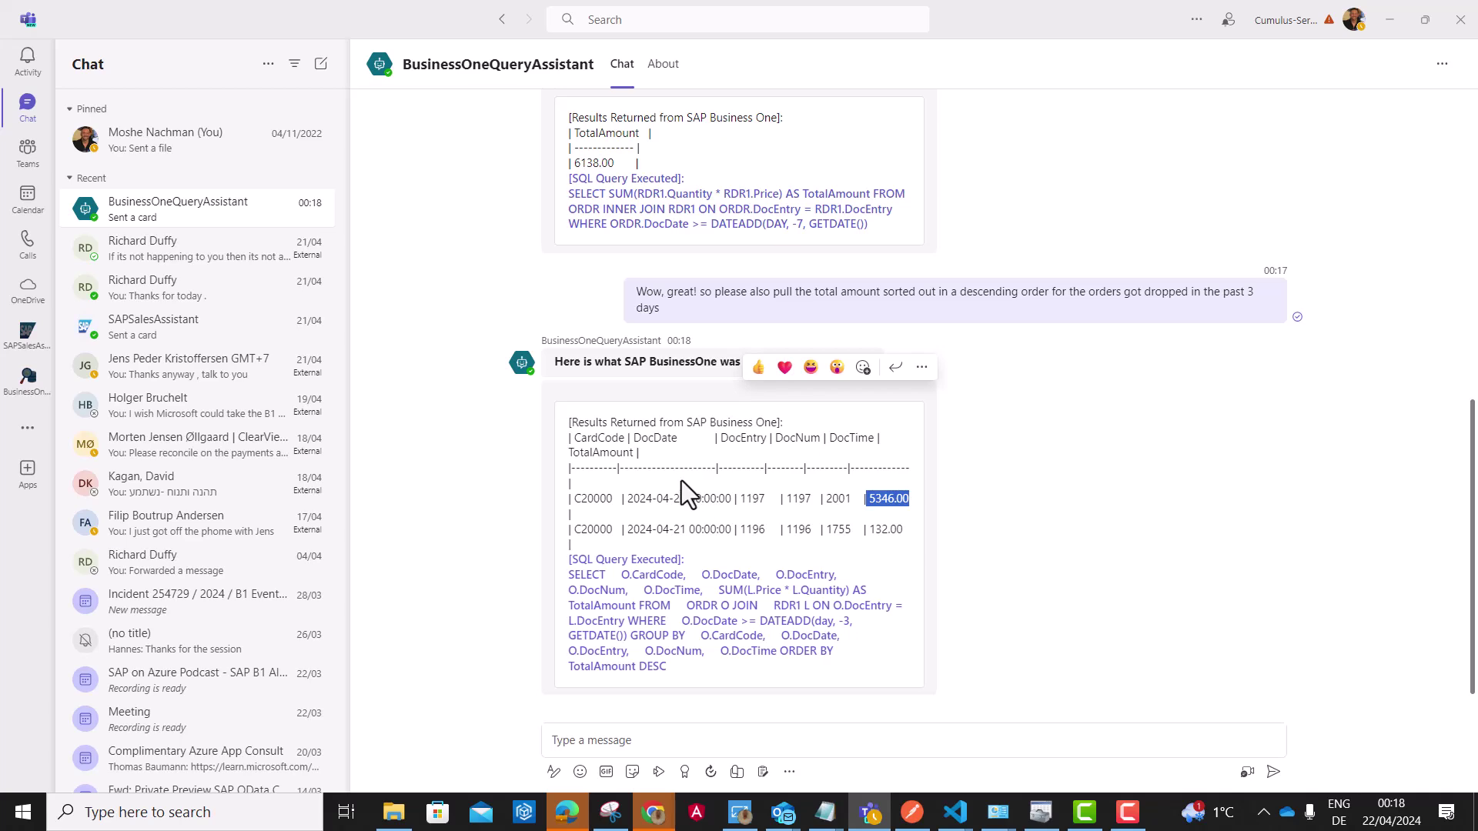
key(alt+Tab)
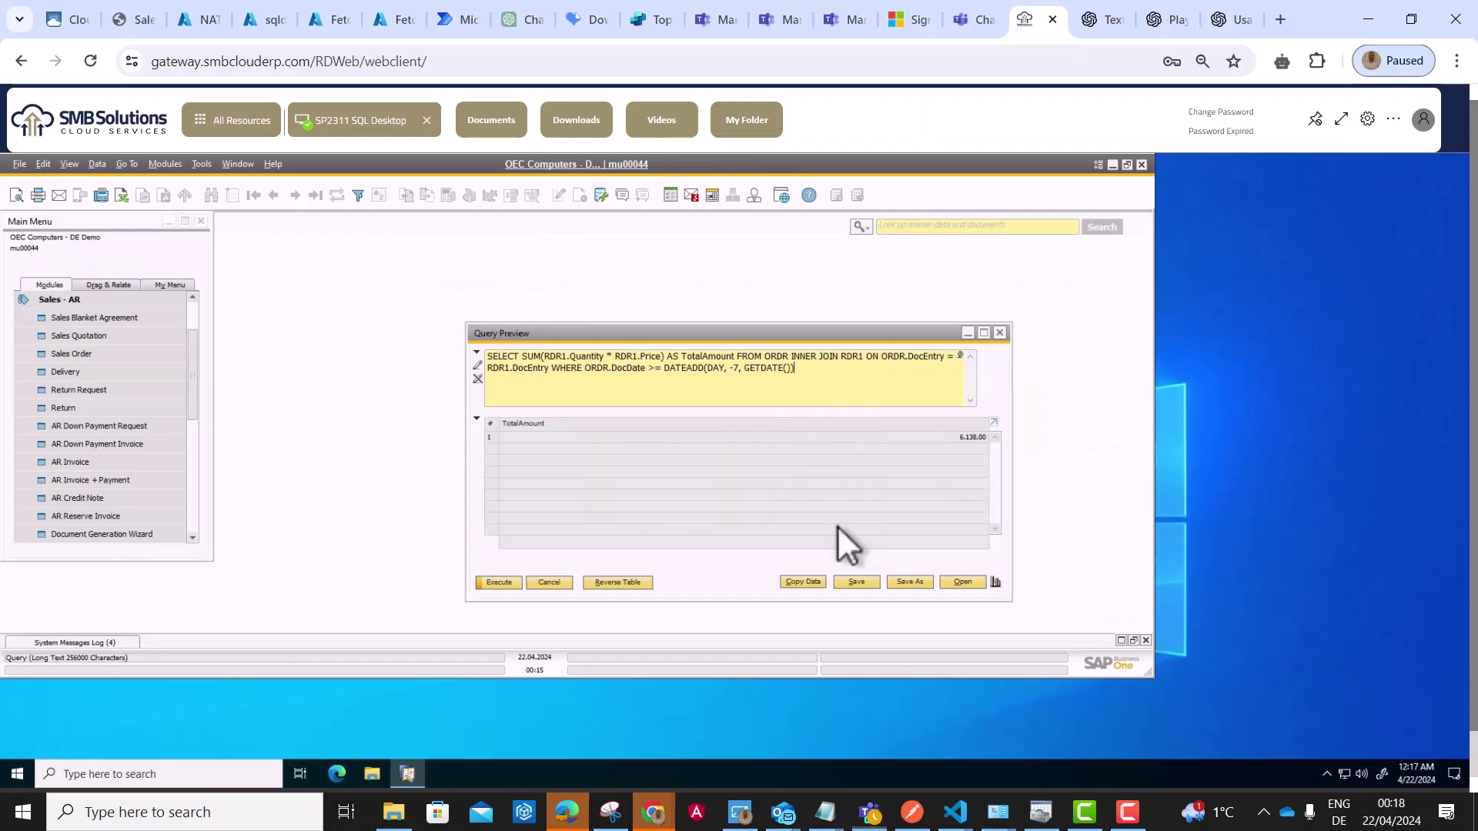
click(1001, 331)
click(77, 354)
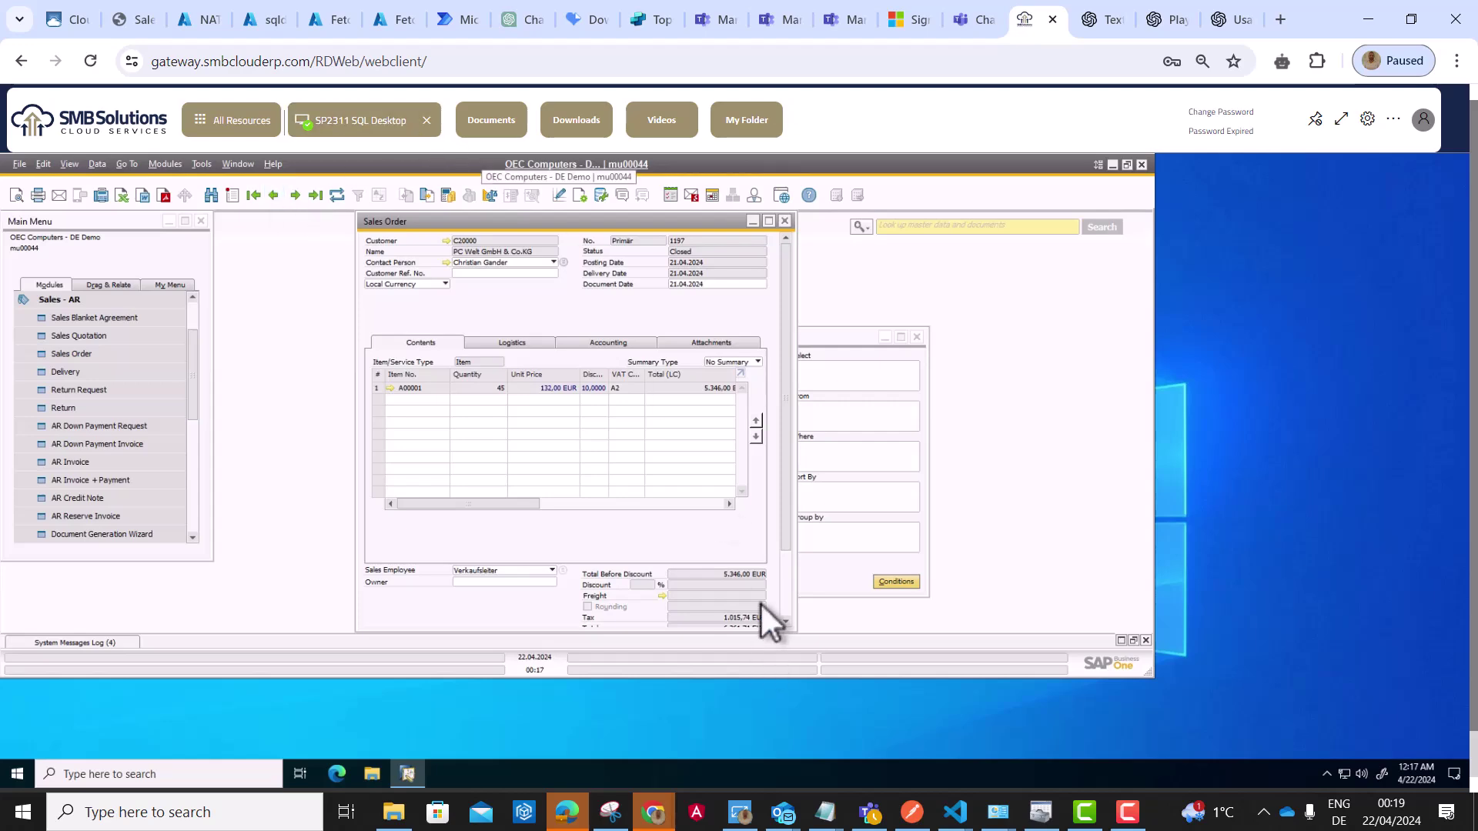
Step: Compare the latest sales order's Total Before Discount with the first amount listed in the assistant's Teams reply
key(alt+Tab)
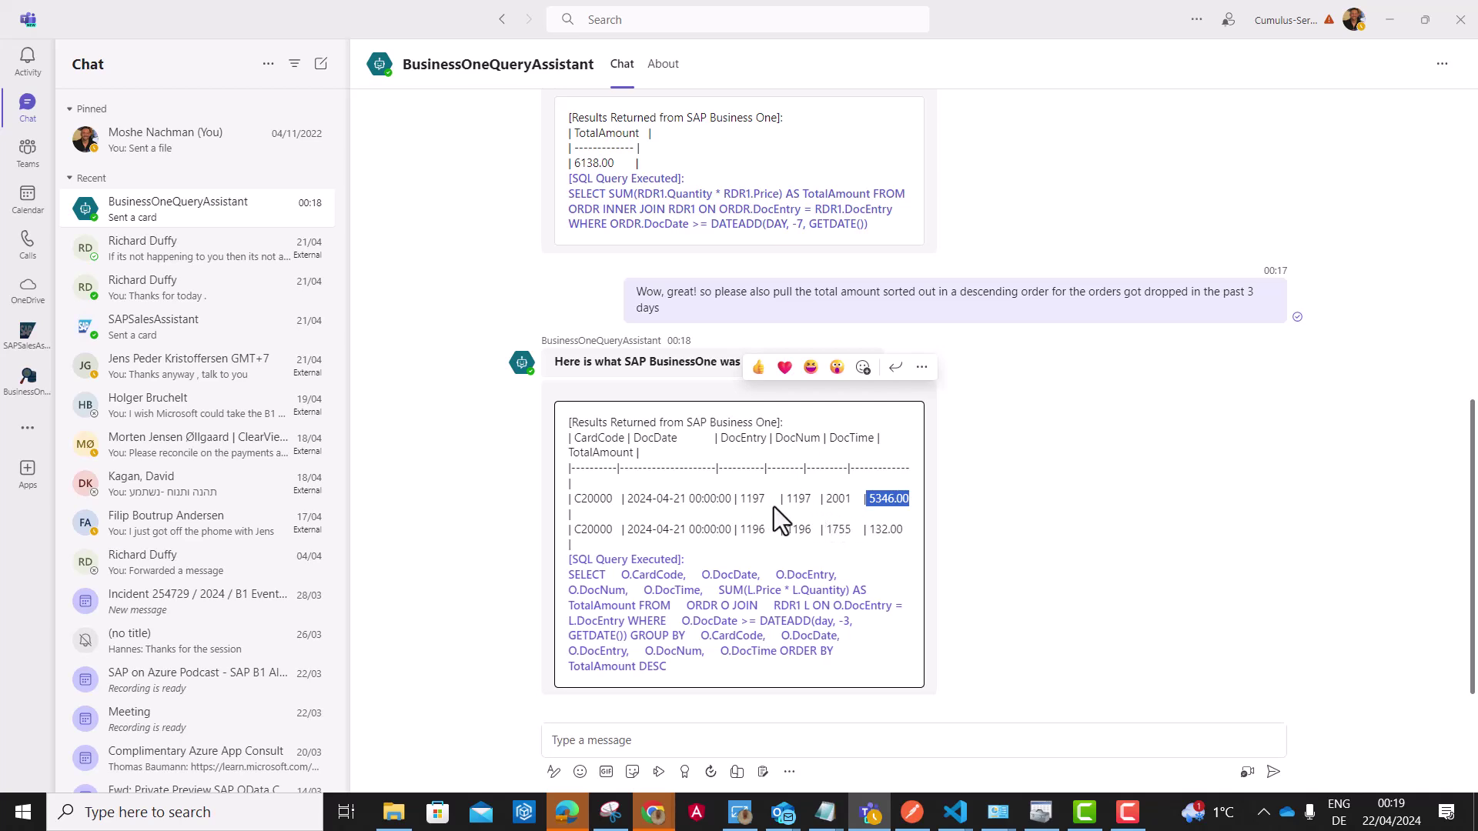
key(alt+Tab)
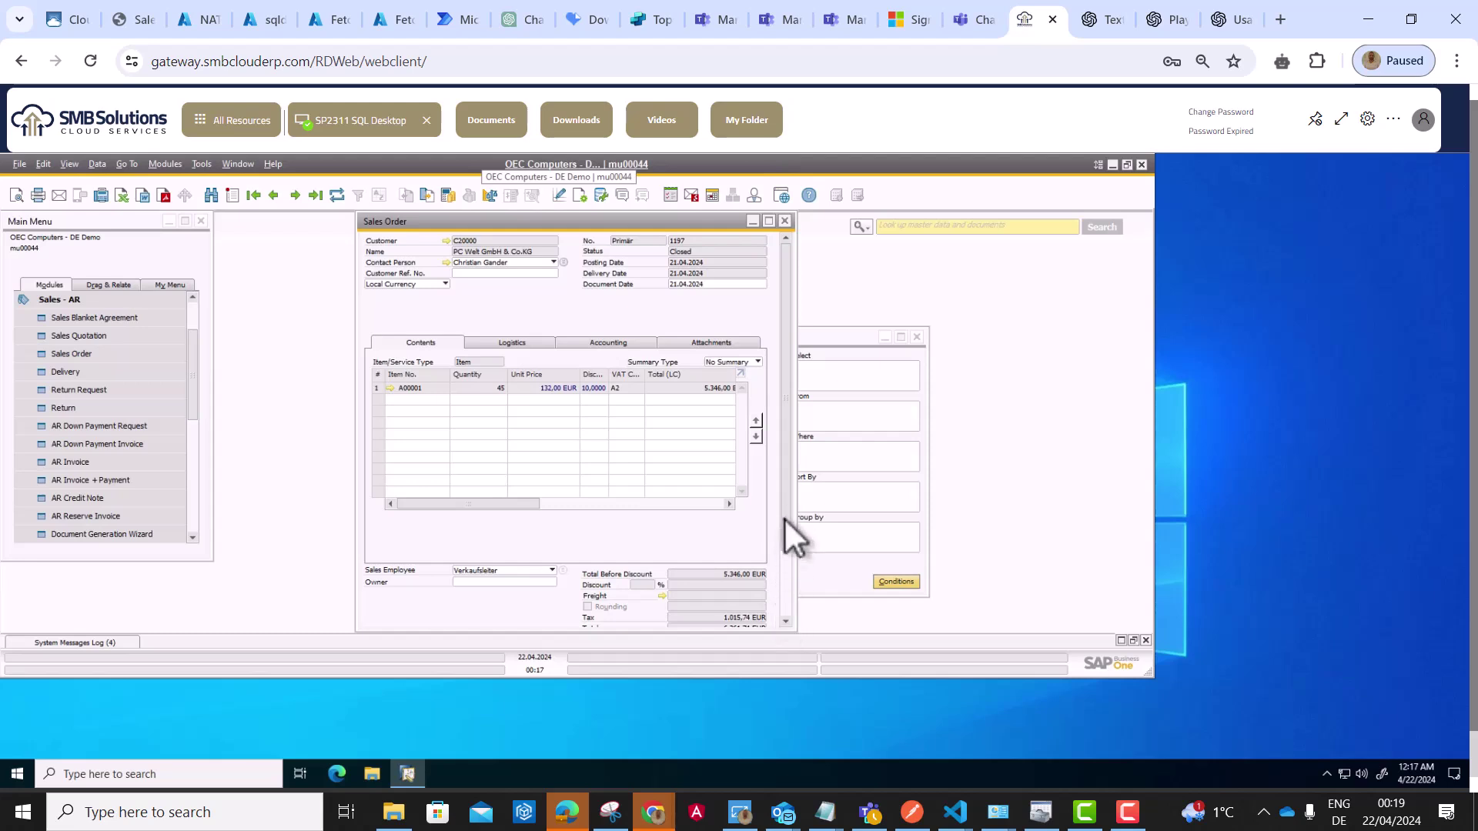
drag(791, 496, 785, 575)
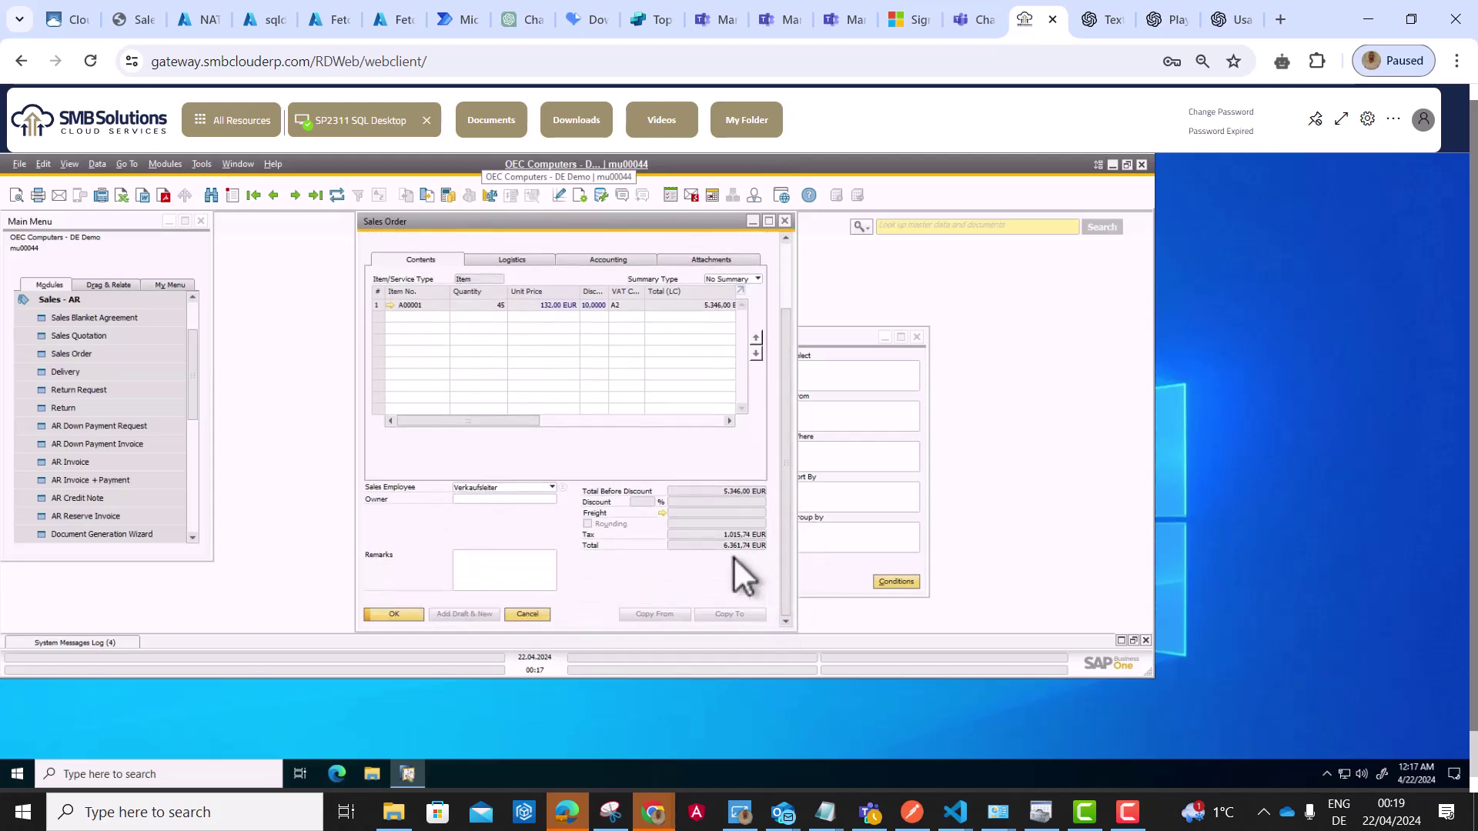
key(alt+Tab)
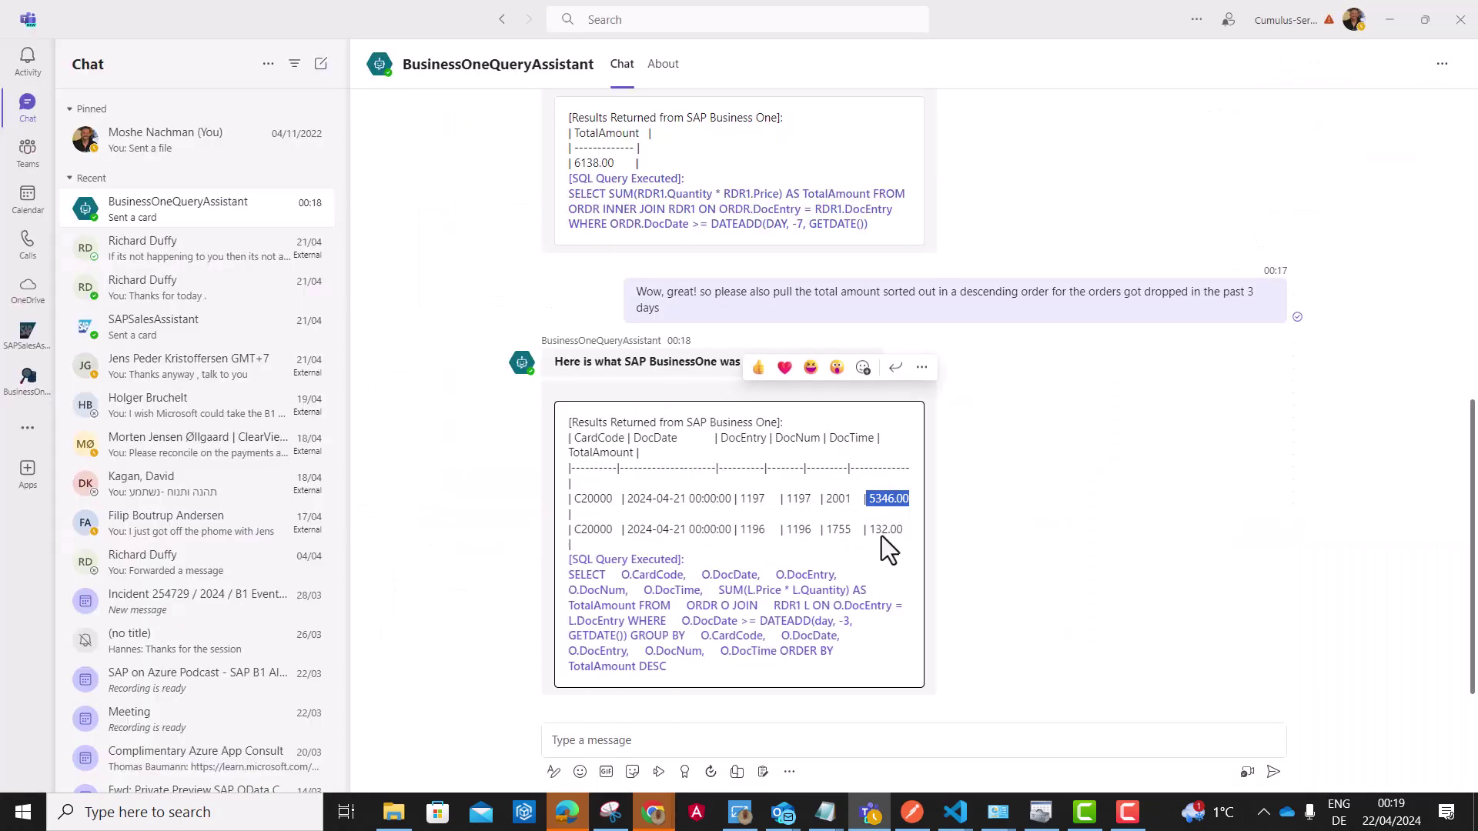
Step: Switch back to the SAP Business One session, display the previous sales order and view its totals
key(alt+Tab)
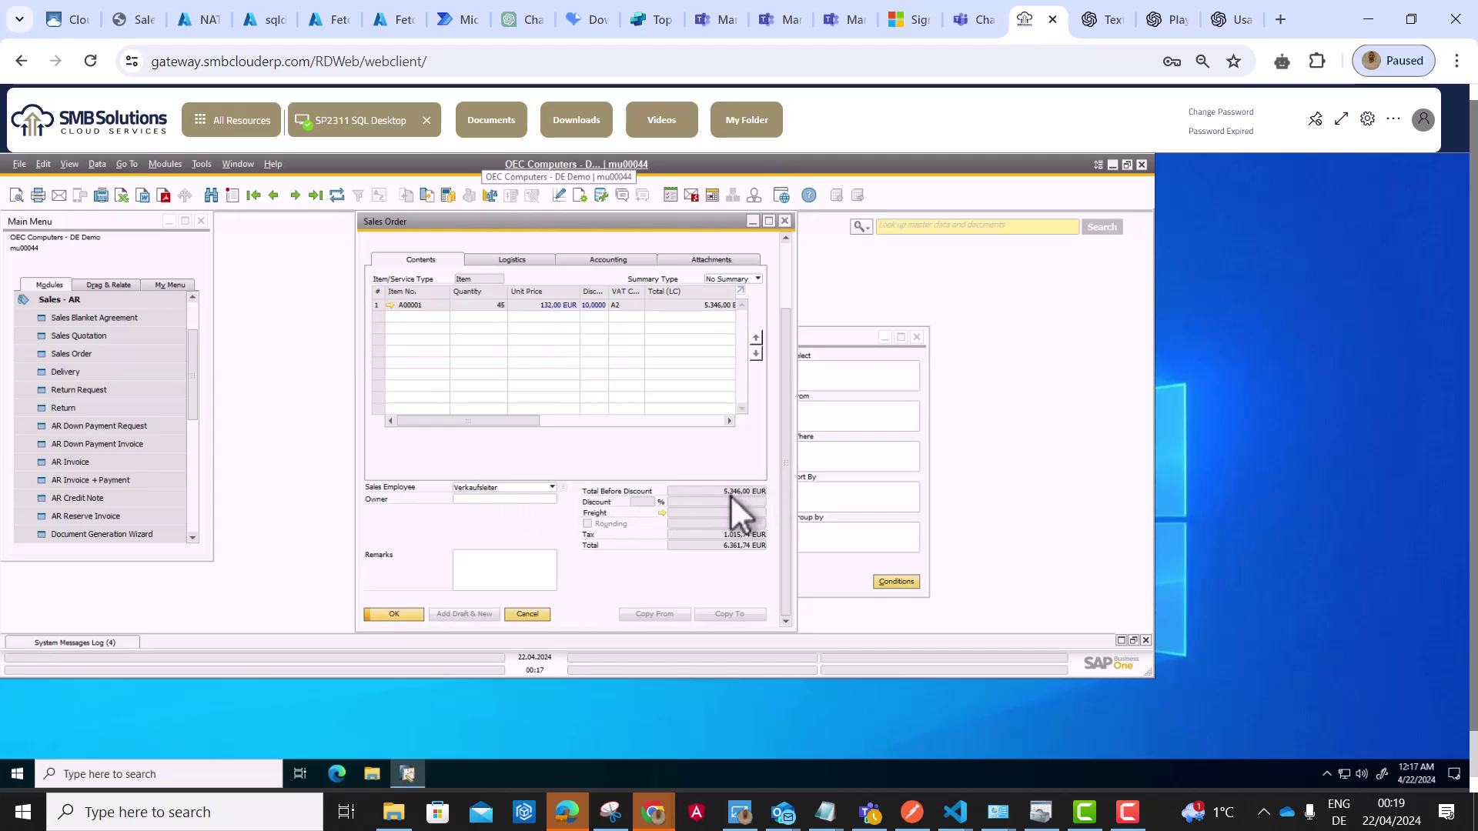
click(274, 196)
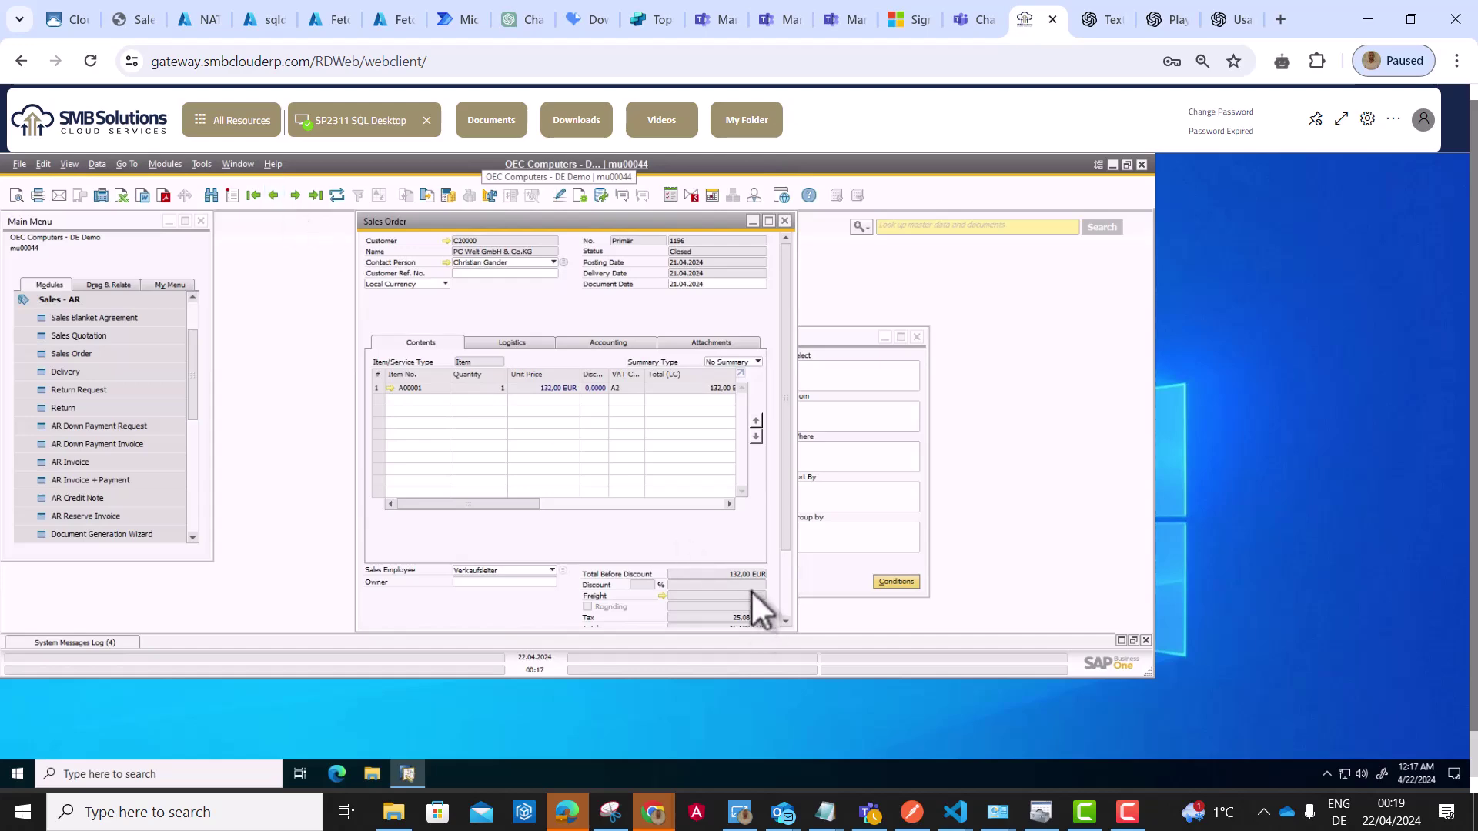
scroll(787, 550, down, 3)
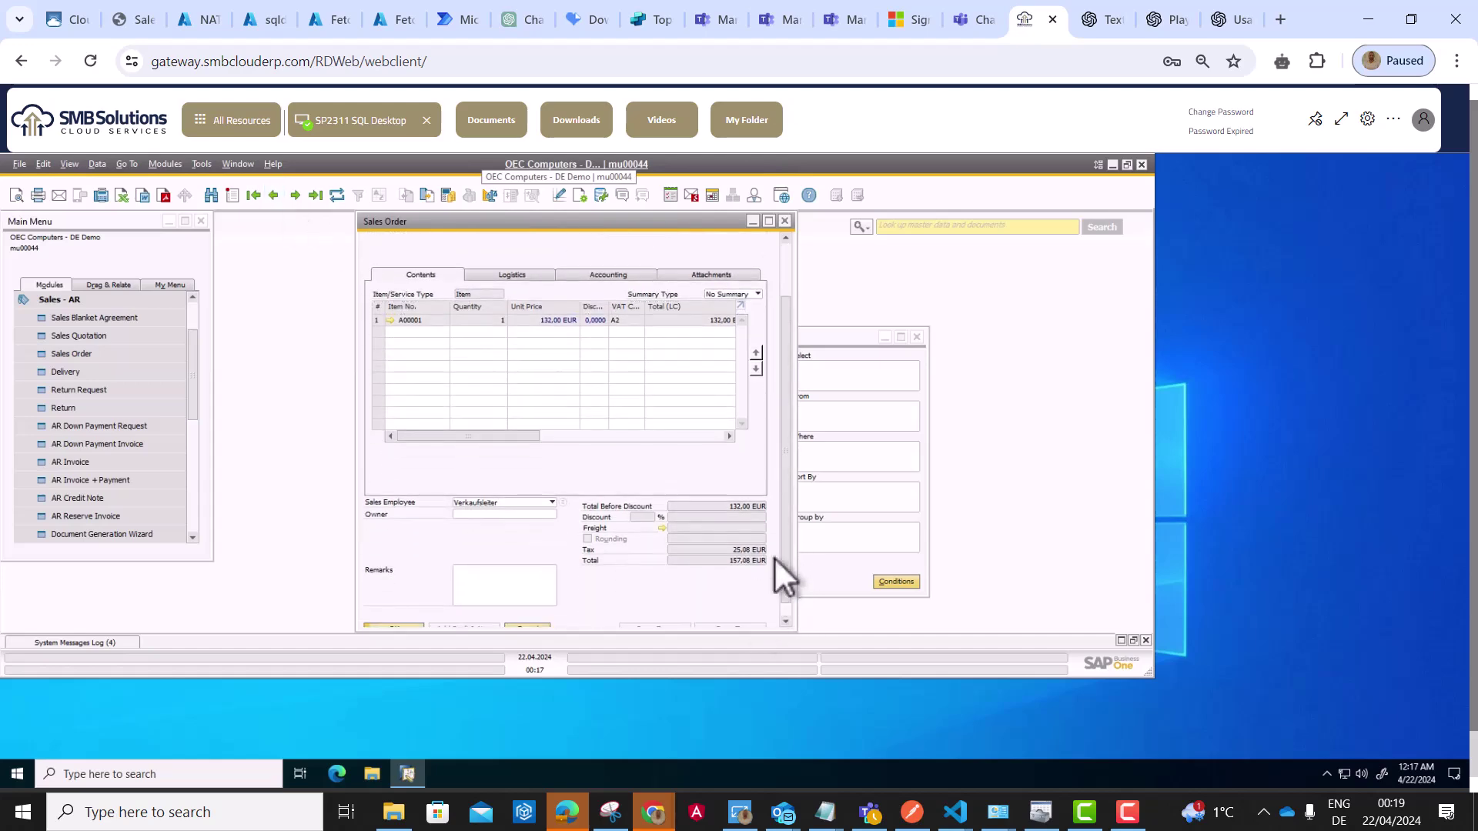
Step: Return to the Teams chat and review the second order's amount, the executed SQL query and the natural-language request behind it
key(alt+Tab)
drag(913, 531, 871, 531)
drag(668, 666, 557, 580)
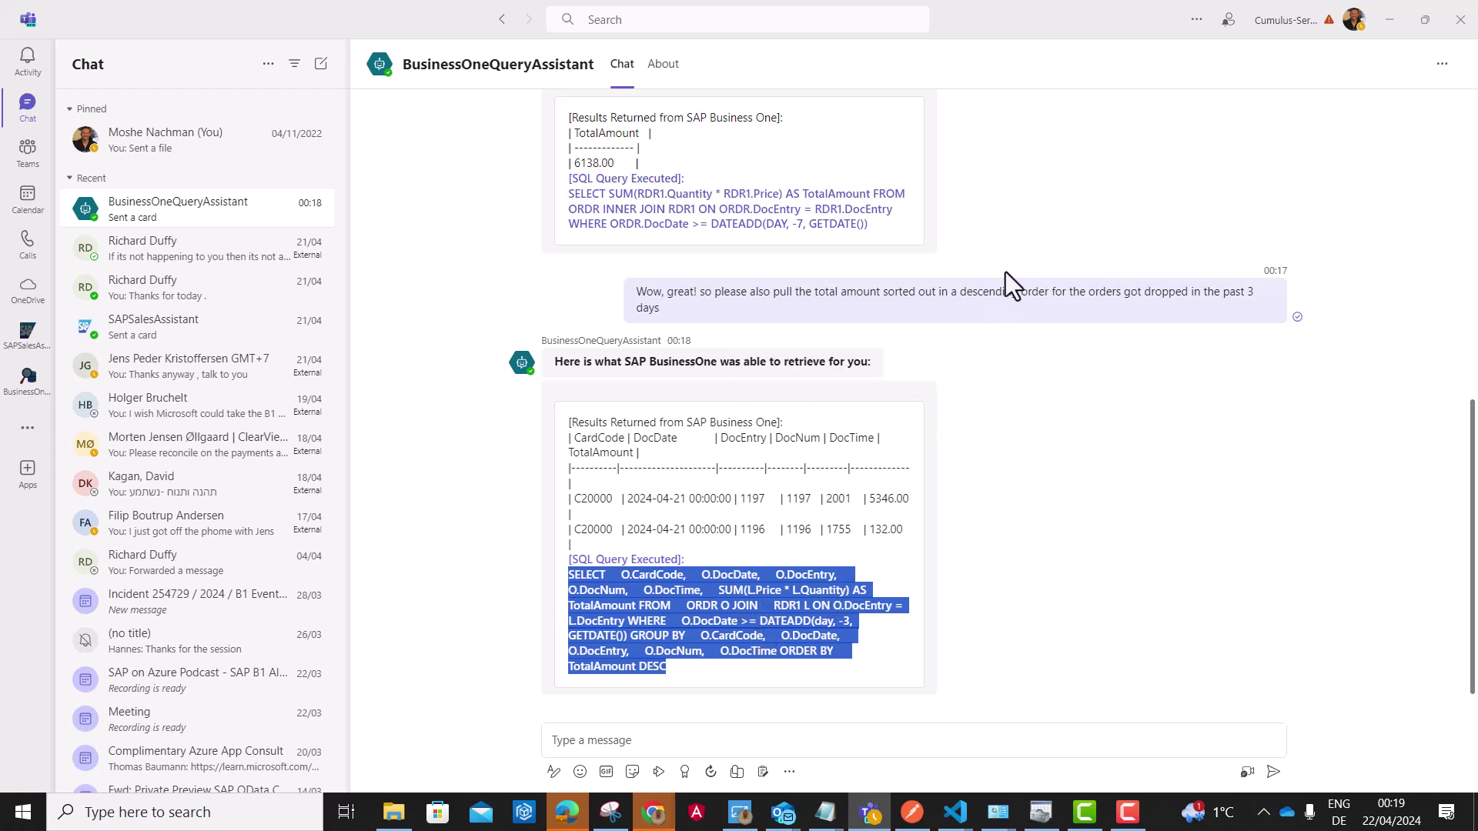
drag(662, 309, 631, 295)
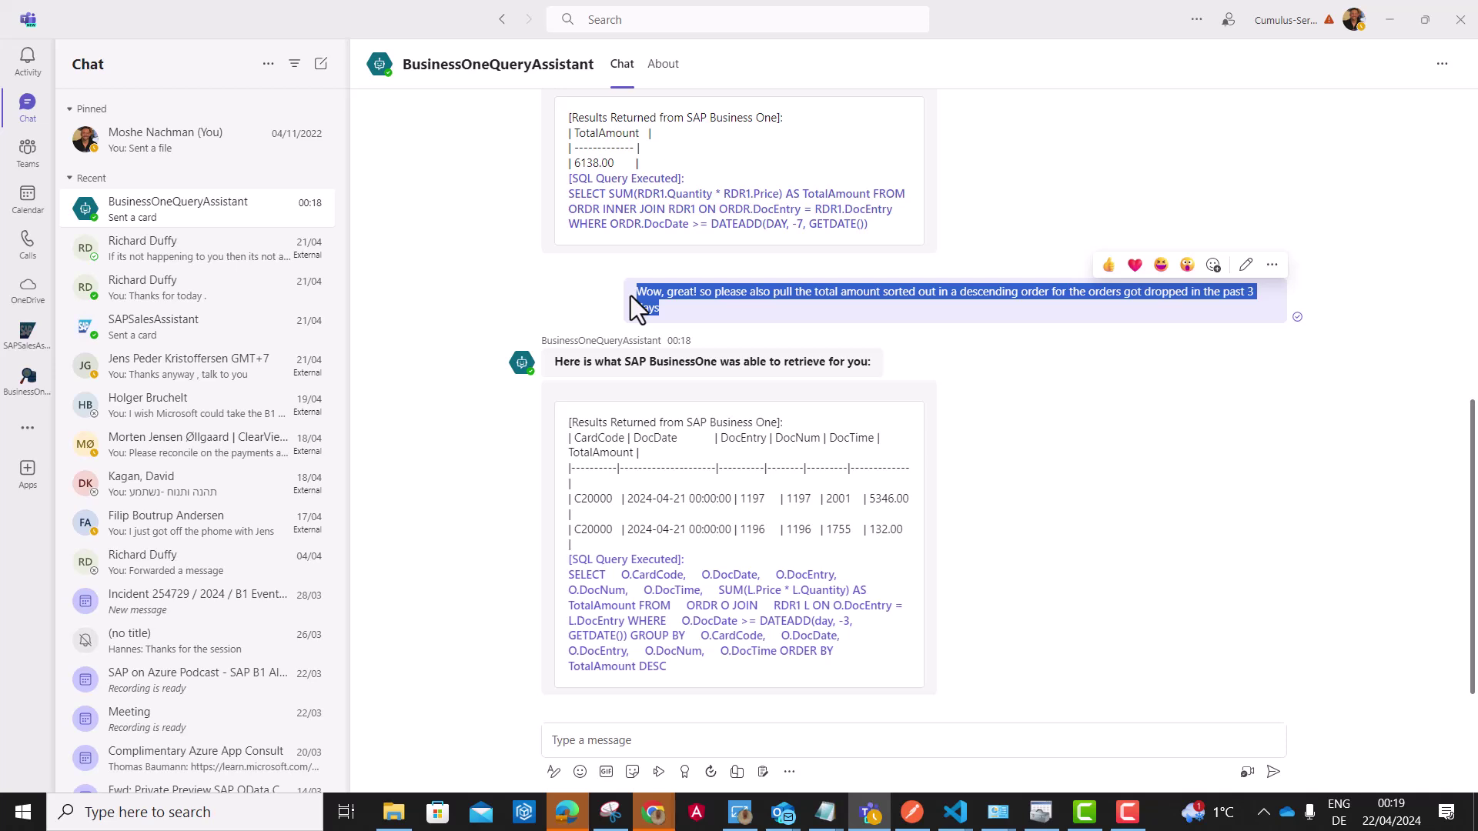